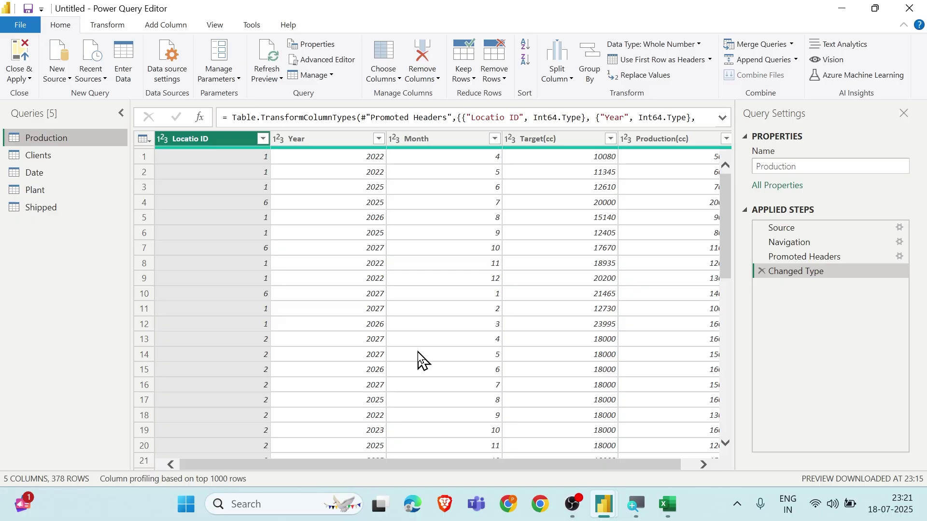
- Switch to Power BI Desktop, look through the Date table's columns, and open the report view
{"action": "key", "text": "alt+Tab"}
{"action": "key", "text": "alt+Tab"}
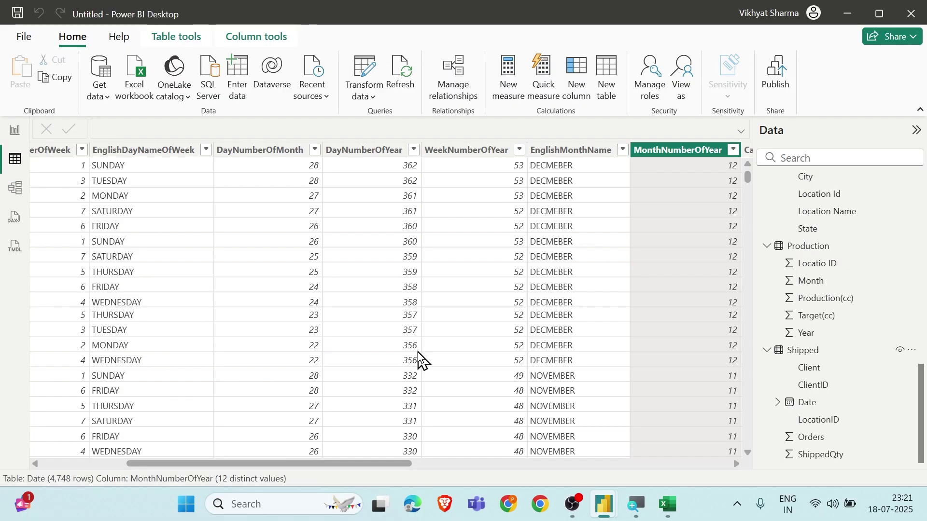
{"action": "scroll", "coordinate": [418, 353], "scroll_direction": "right", "scroll_amount": 10}
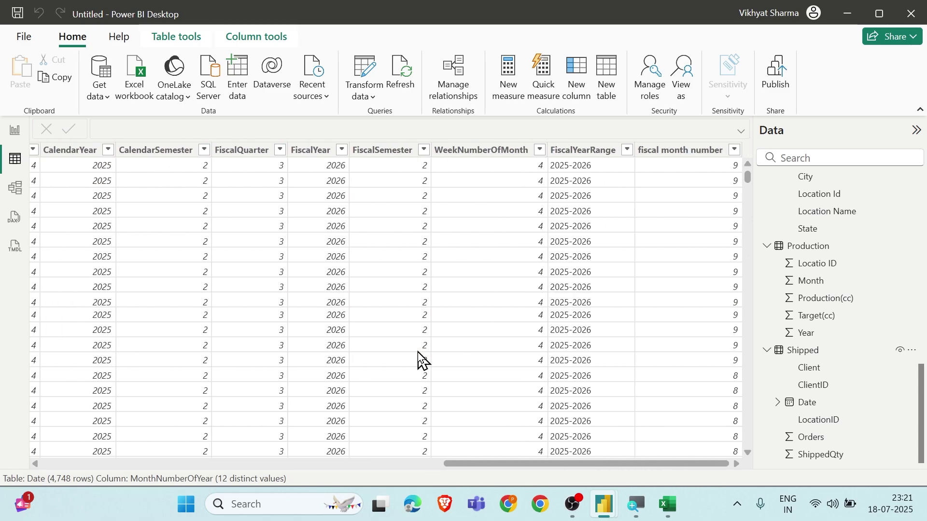
{"action": "scroll", "coordinate": [418, 352], "scroll_direction": "left", "scroll_amount": 15}
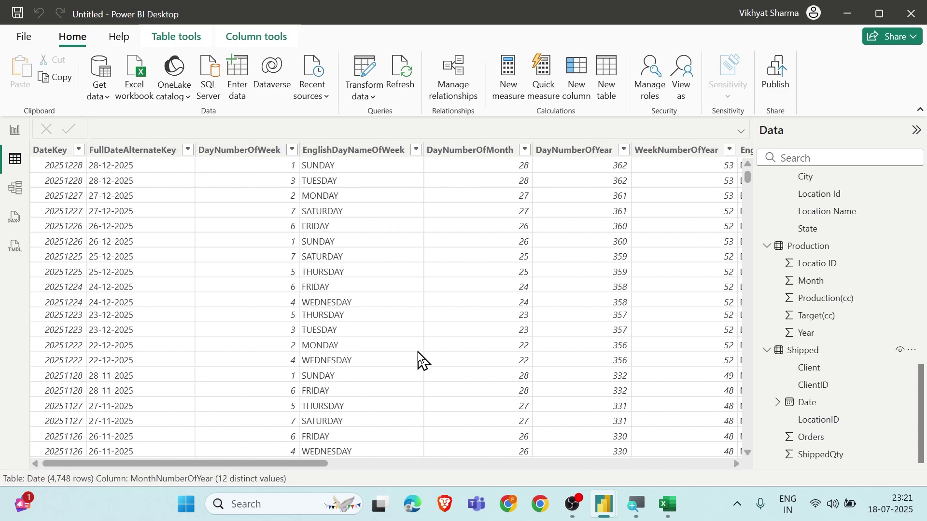
{"action": "left_click", "coordinate": [16, 131]}
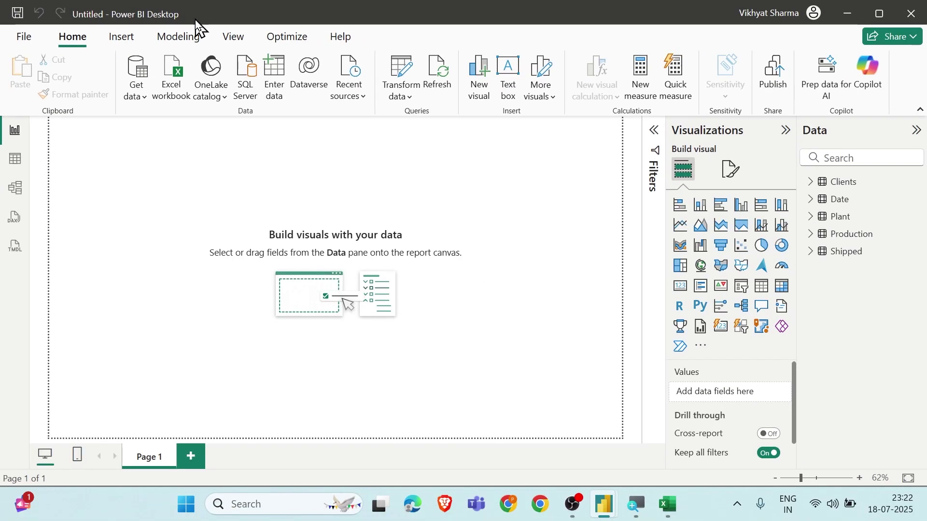
- Return to the Power Query Editor and review the file, parameter, preview refresh and query management commands without applying any
{"action": "key", "text": "alt+Tab"}
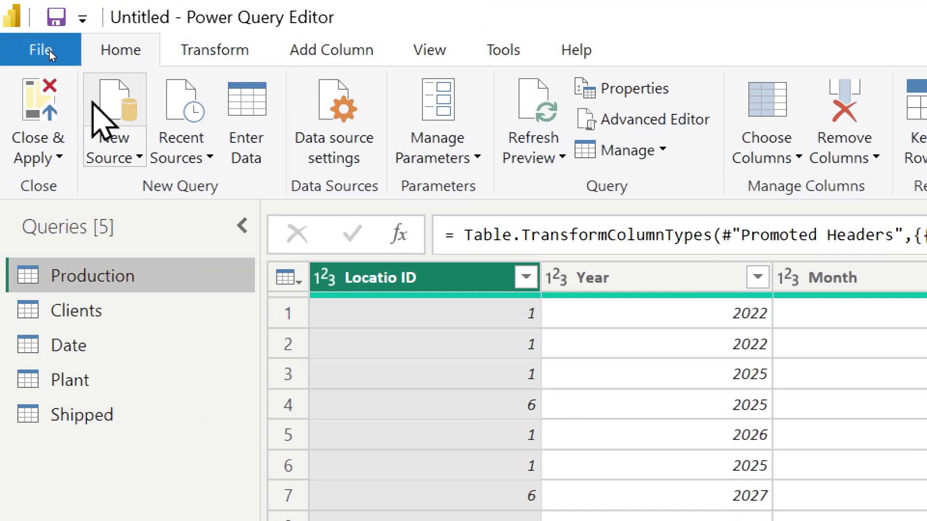
{"action": "left_click", "coordinate": [41, 49]}
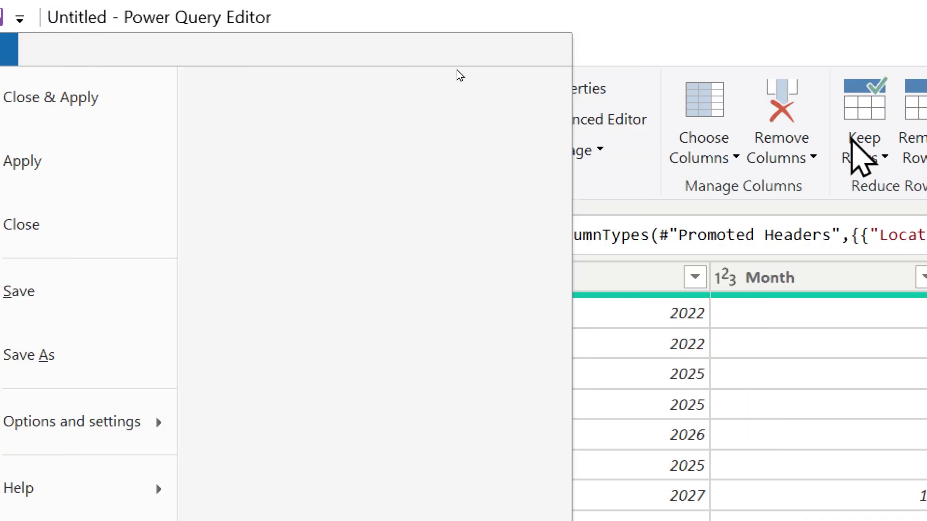
{"action": "left_click", "coordinate": [736, 37]}
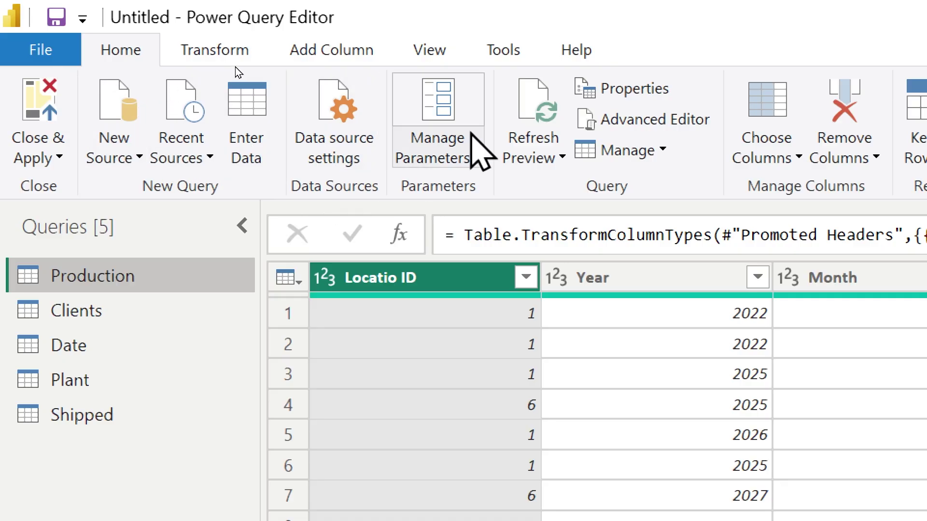
{"action": "left_click", "coordinate": [436, 161]}
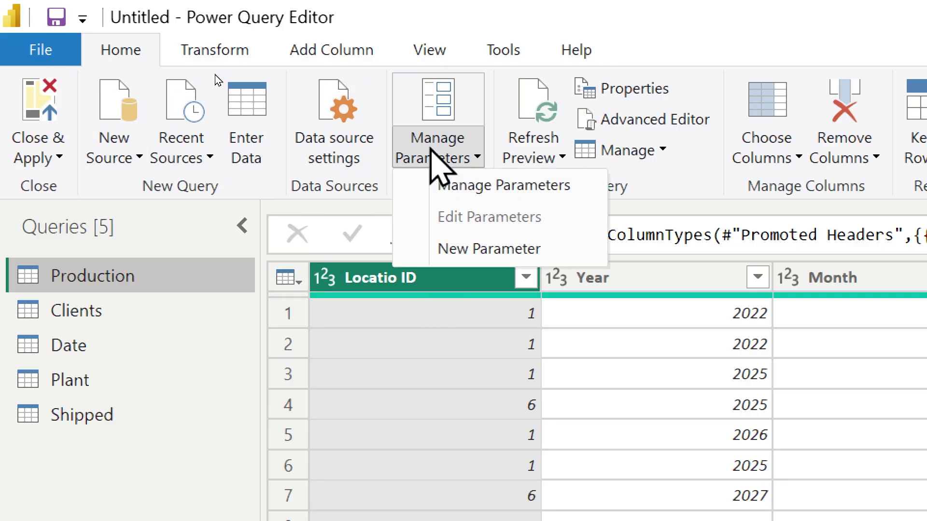
{"action": "left_click", "coordinate": [651, 203]}
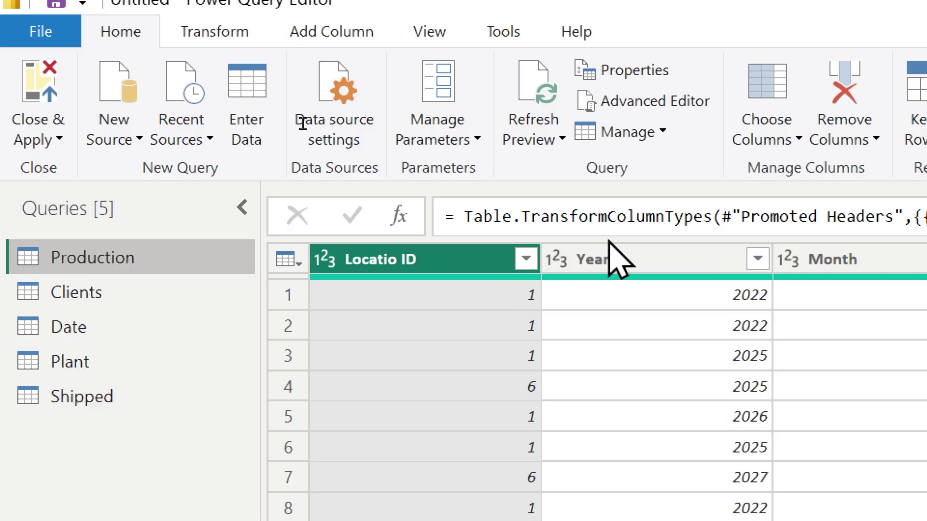
{"action": "left_click", "coordinate": [545, 137]}
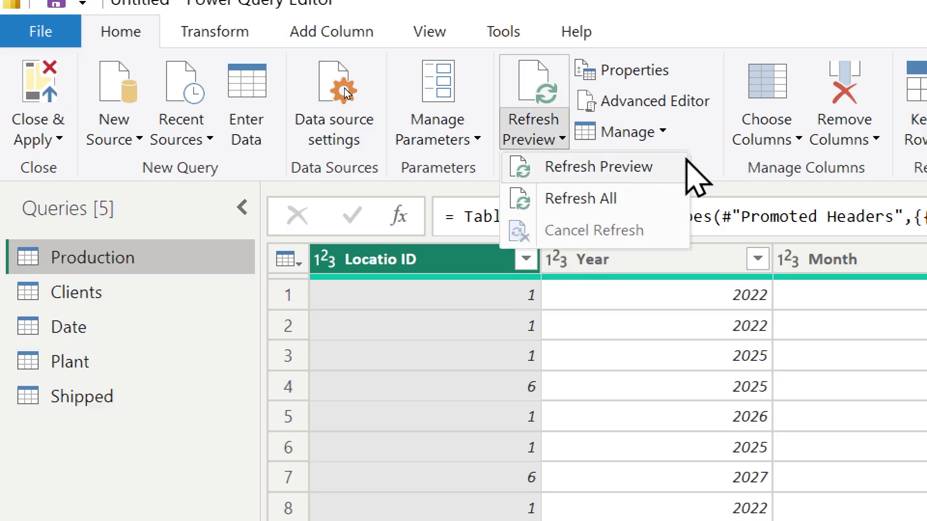
{"action": "left_click", "coordinate": [704, 154]}
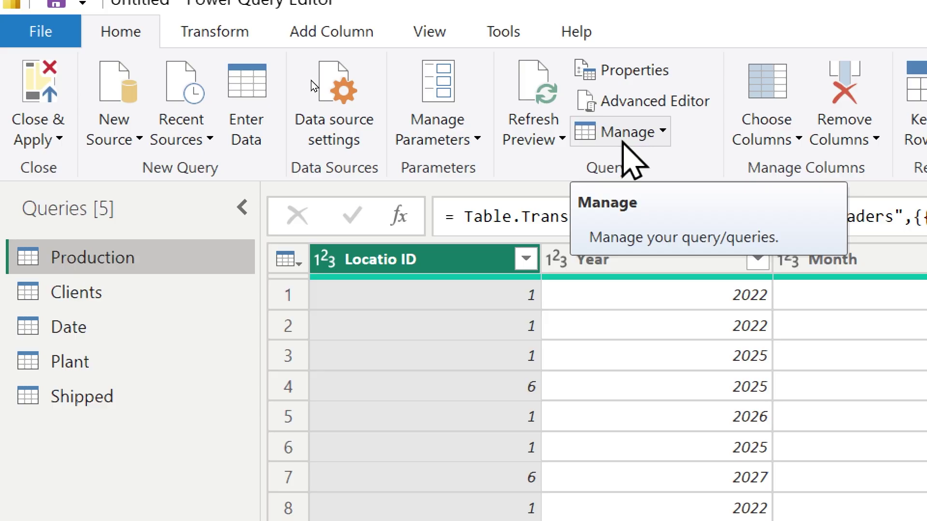
{"action": "left_click", "coordinate": [627, 135]}
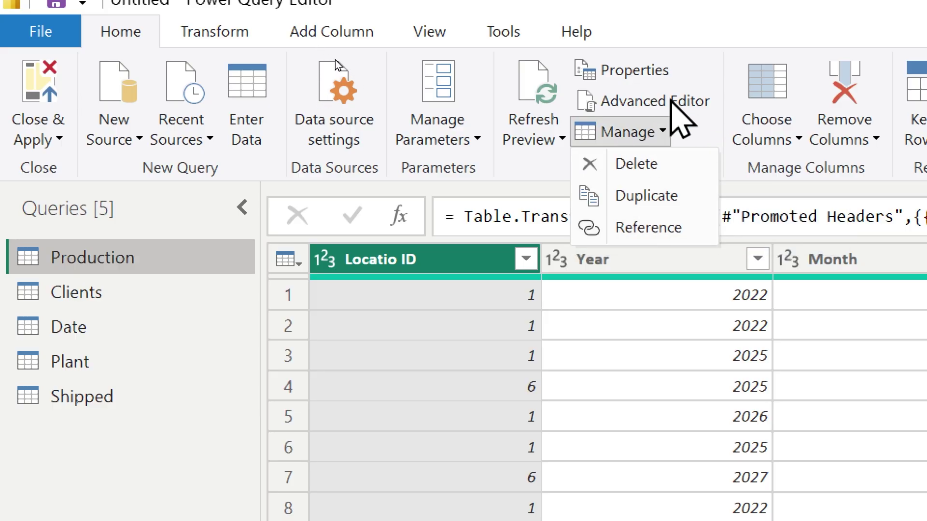
{"action": "left_click", "coordinate": [697, 139]}
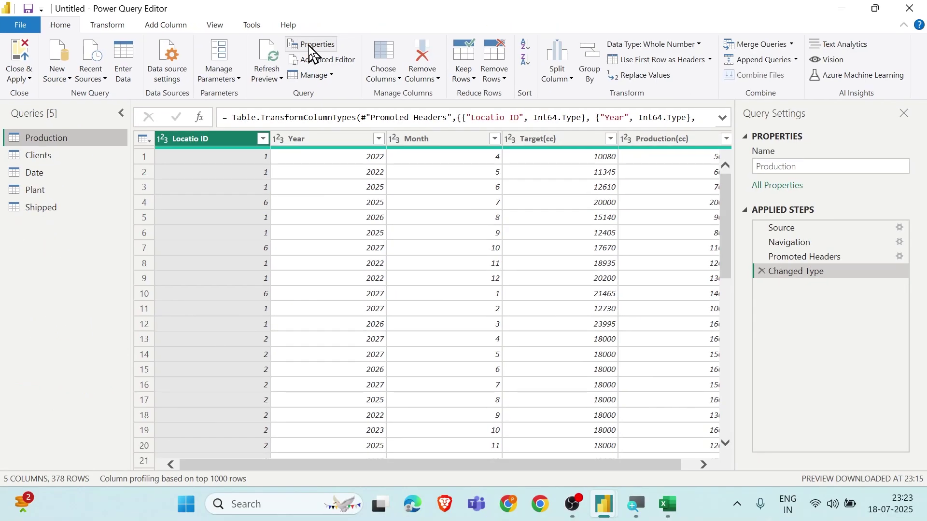
- Inspect the Production query's properties and close them without making changes
{"action": "left_click", "coordinate": [619, 75]}
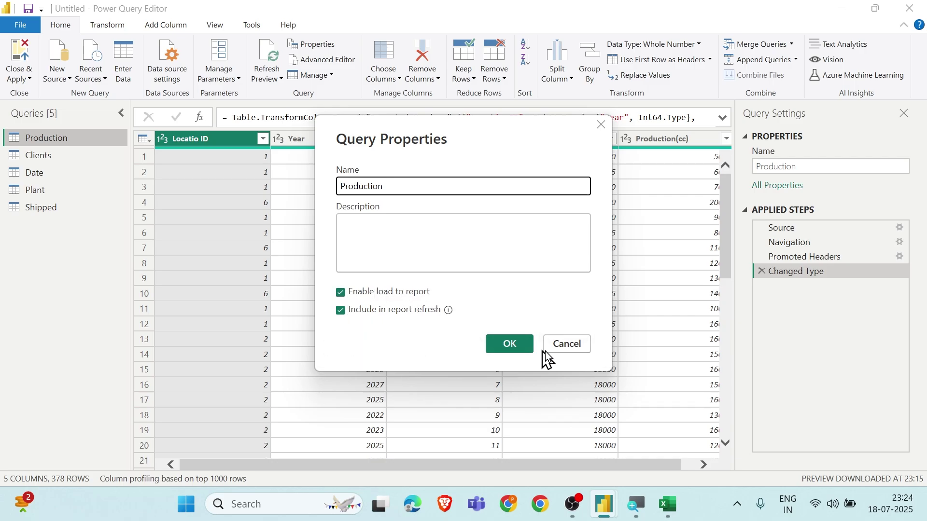
{"action": "left_click", "coordinate": [564, 356]}
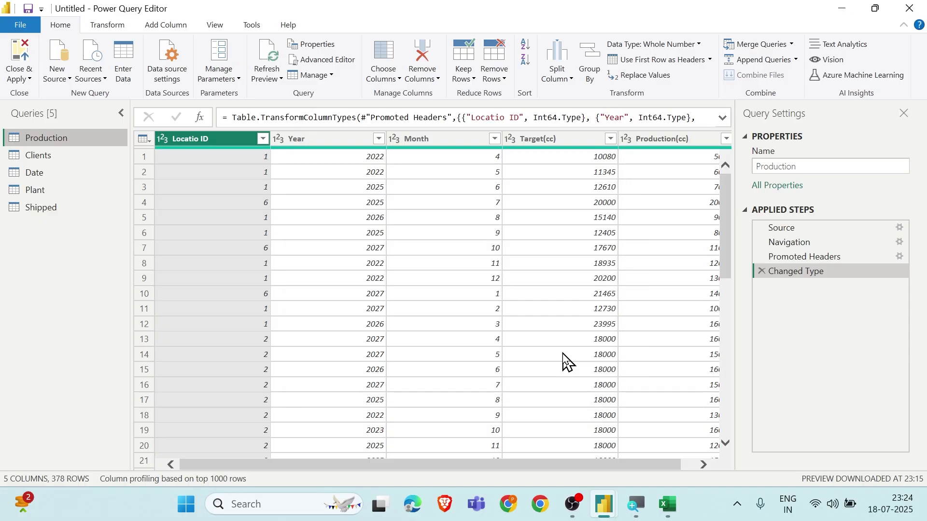
- Open the Production query in the Advanced Editor and examine its source path, Production_Sheet, Promoted Headers and Changed Type lines
{"action": "left_click", "coordinate": [321, 63]}
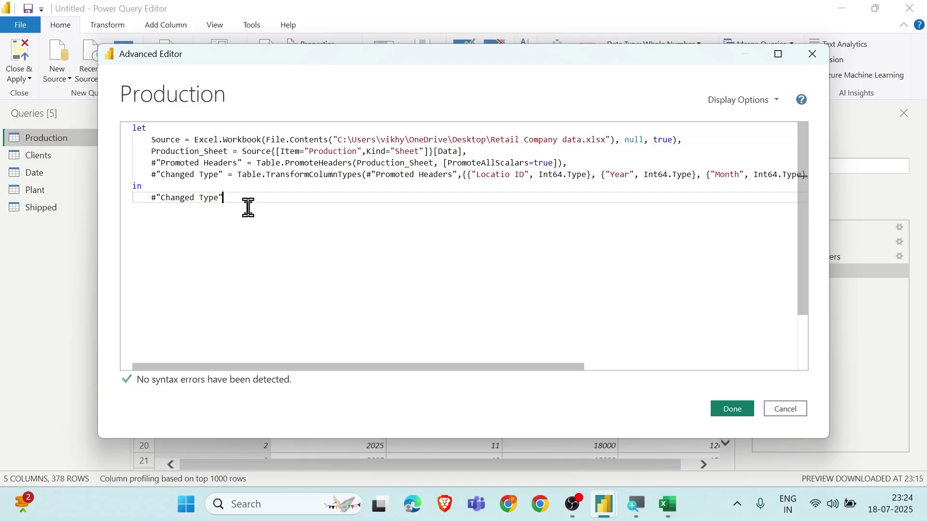
{"action": "left_click_drag", "start_coordinate": [248, 206], "coordinate": [130, 131]}
{"action": "left_click", "coordinate": [314, 257]}
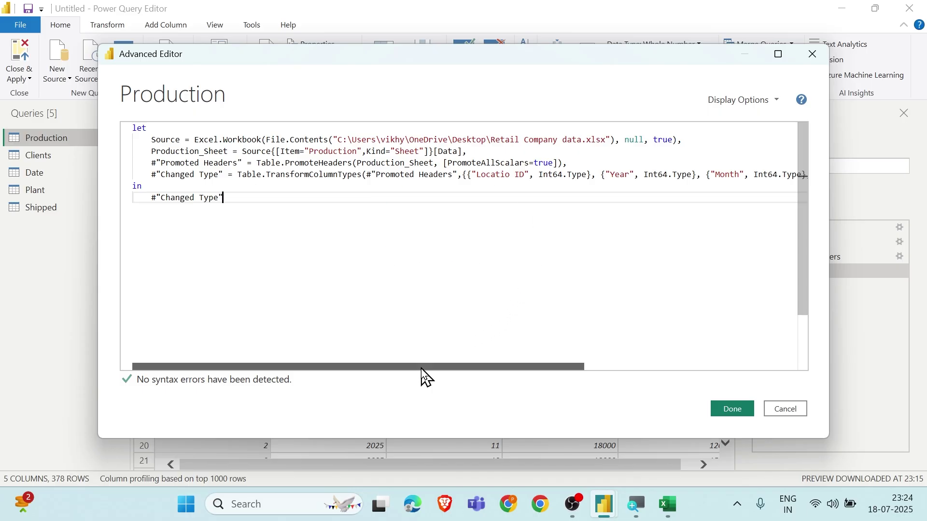
{"action": "left_click_drag", "start_coordinate": [421, 367], "coordinate": [324, 362]}
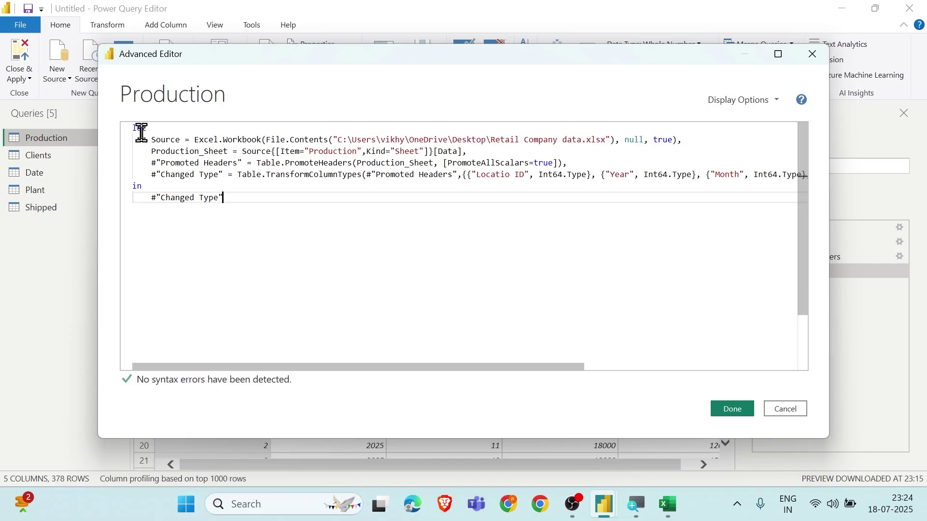
{"action": "left_click_drag", "start_coordinate": [146, 140], "coordinate": [666, 131]}
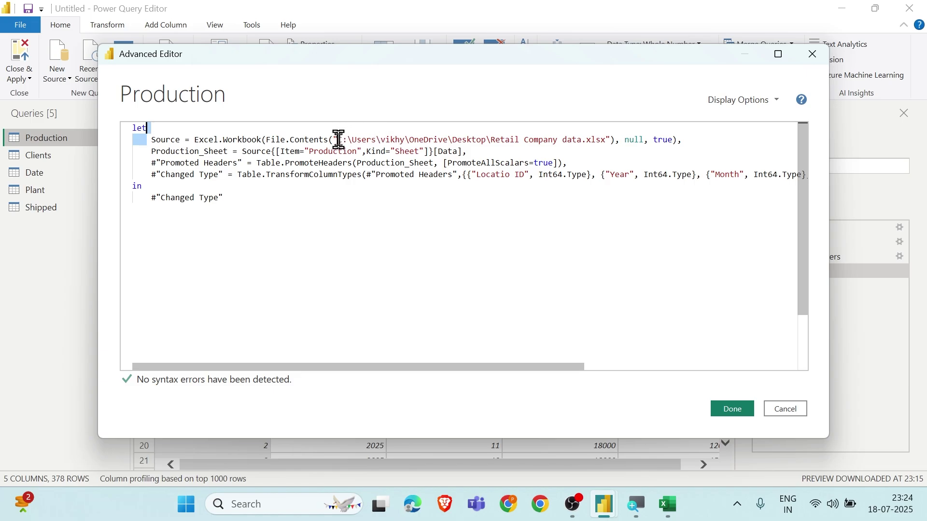
{"action": "left_click_drag", "start_coordinate": [339, 140], "coordinate": [605, 143]}
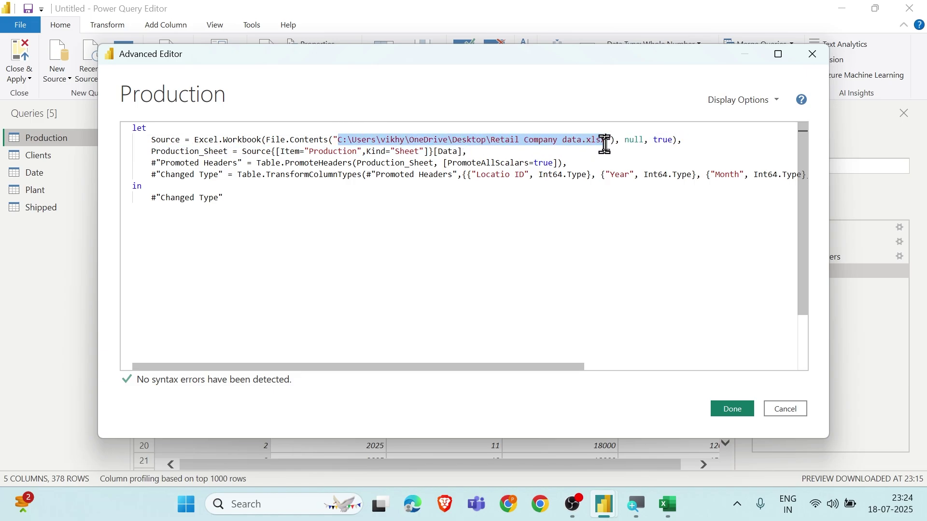
{"action": "left_click", "coordinate": [695, 147]}
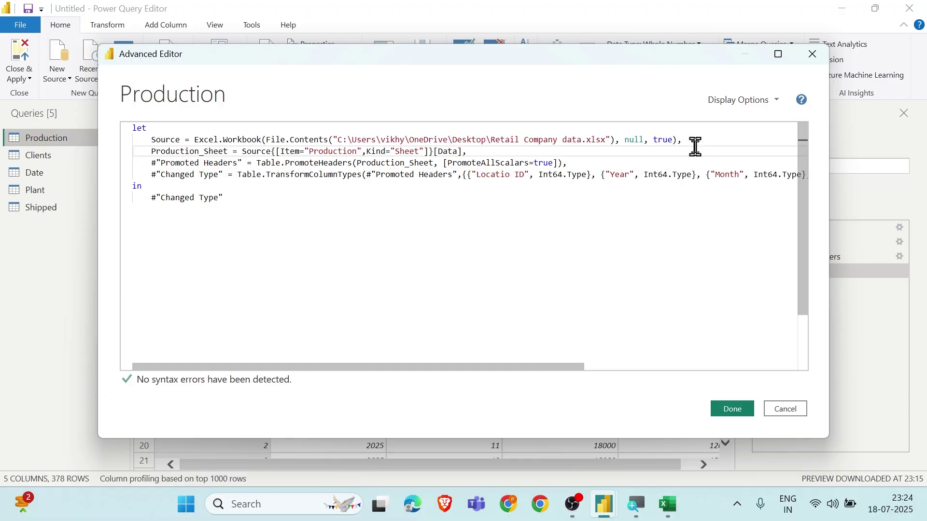
{"action": "left_click_drag", "start_coordinate": [151, 151], "coordinate": [463, 148]}
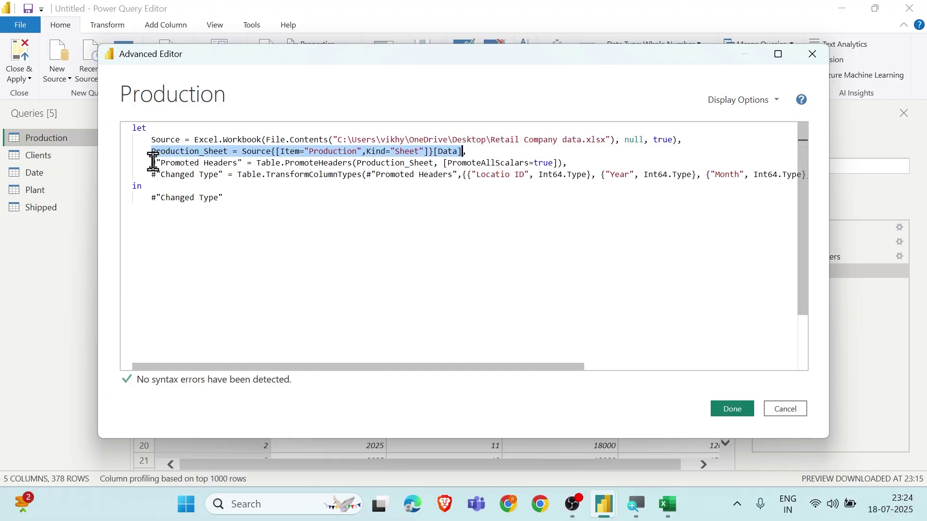
{"action": "left_click_drag", "start_coordinate": [153, 162], "coordinate": [579, 160]}
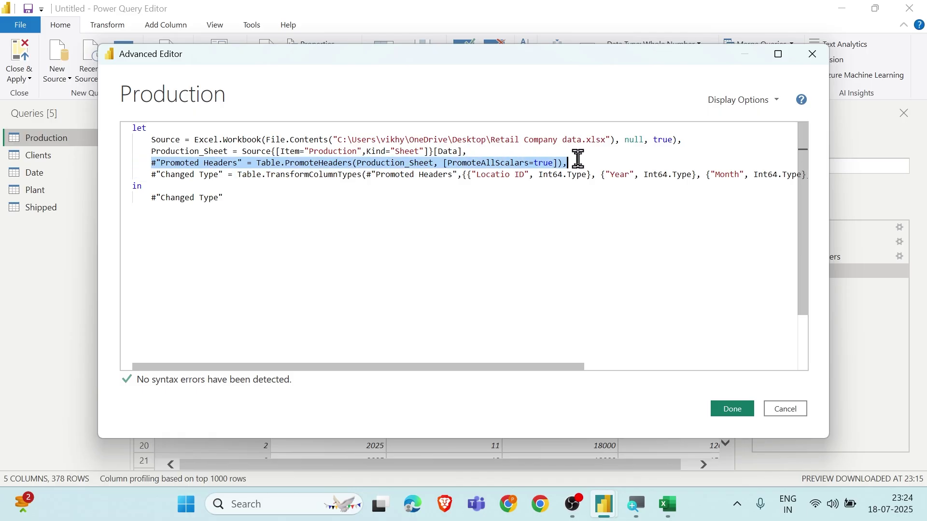
{"action": "left_click", "coordinate": [161, 175]}
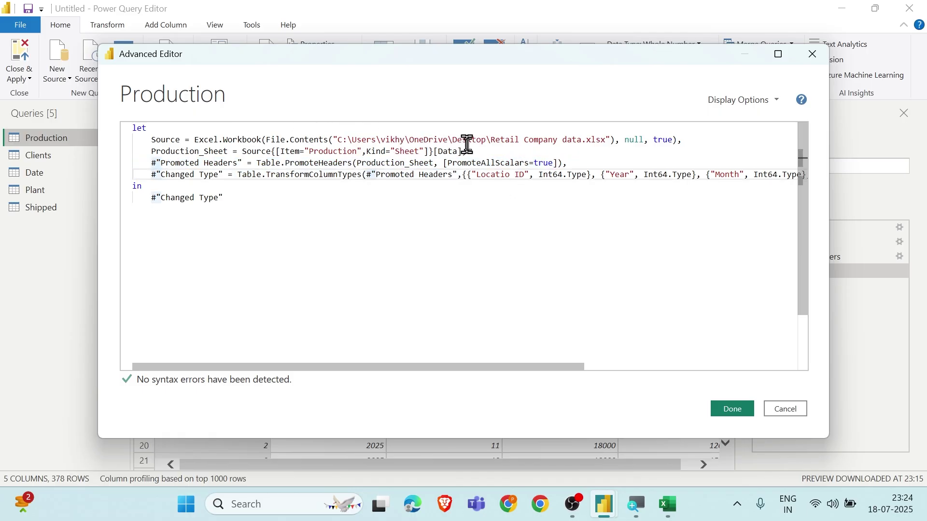
- Review the Production query's source lines and complete M script, and finish the Advanced Editor without editing the code
{"action": "left_click_drag", "start_coordinate": [475, 152], "coordinate": [147, 140]}
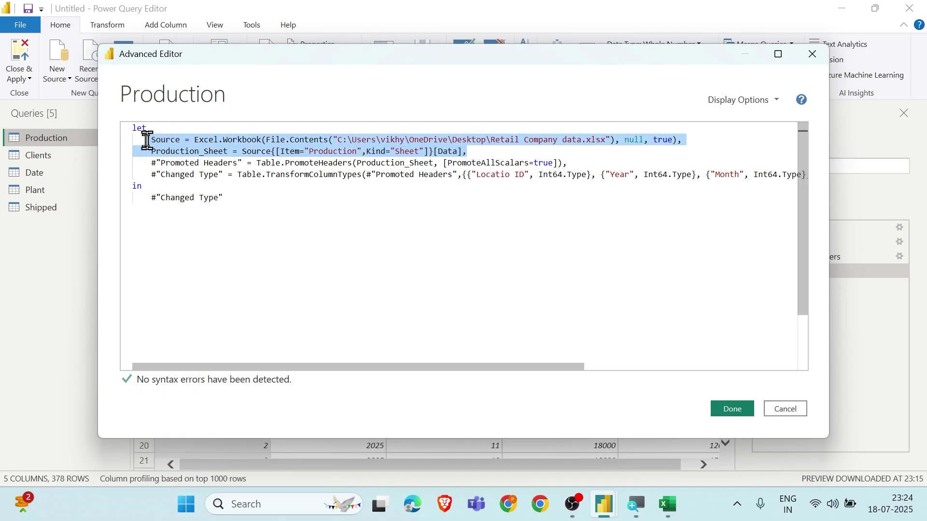
{"action": "left_click", "coordinate": [407, 163]}
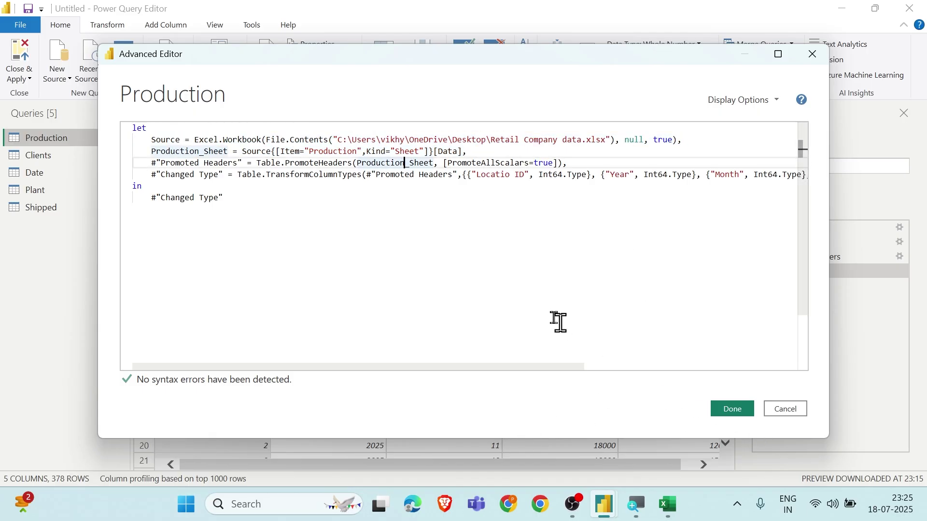
{"action": "left_click", "coordinate": [400, 248]}
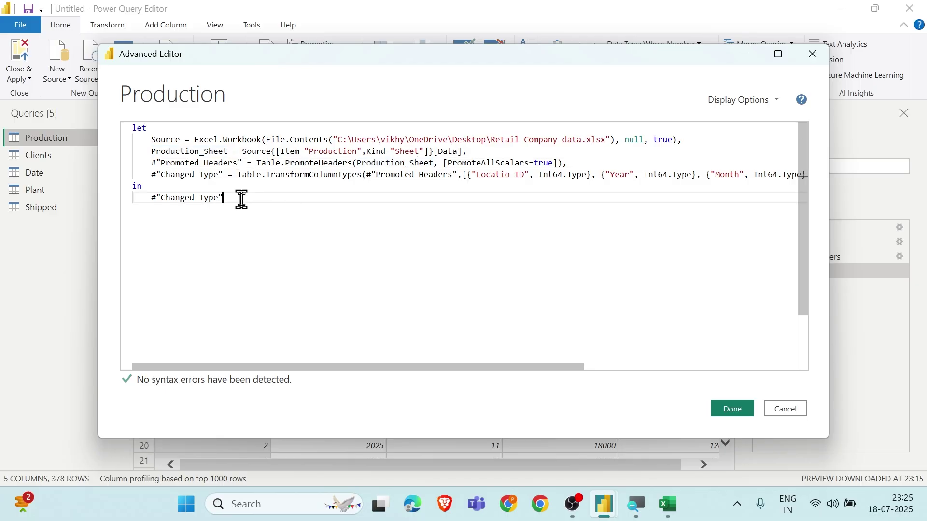
{"action": "left_click_drag", "start_coordinate": [241, 199], "coordinate": [130, 135]}
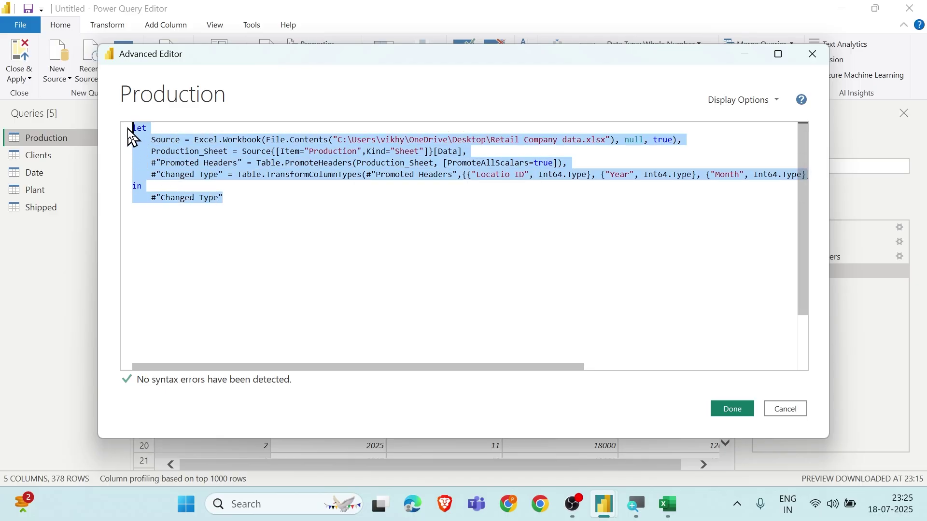
{"action": "left_click", "coordinate": [273, 229]}
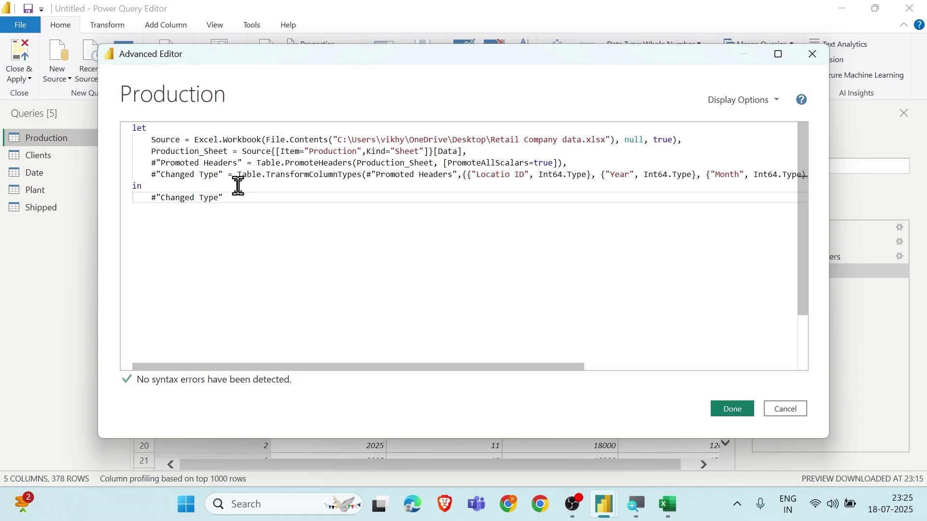
{"action": "left_click_drag", "start_coordinate": [241, 196], "coordinate": [132, 132]}
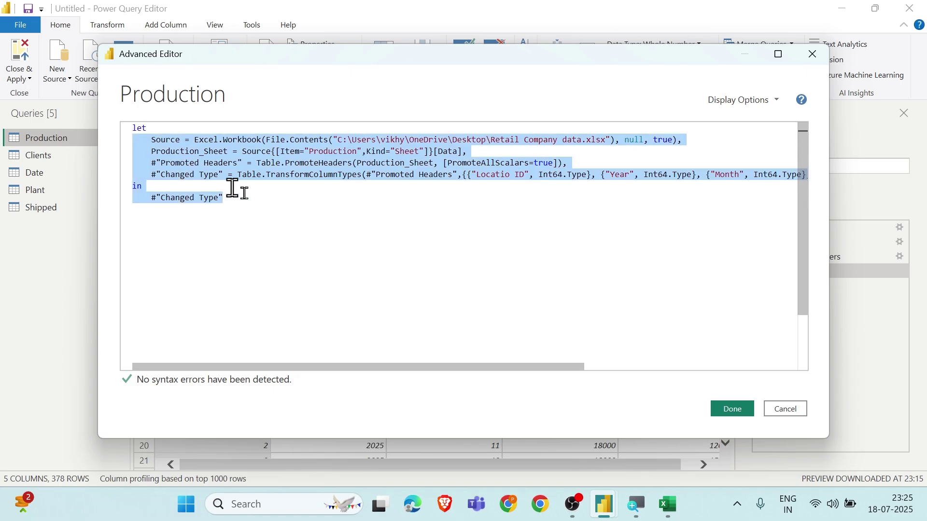
{"action": "left_click", "coordinate": [262, 201]}
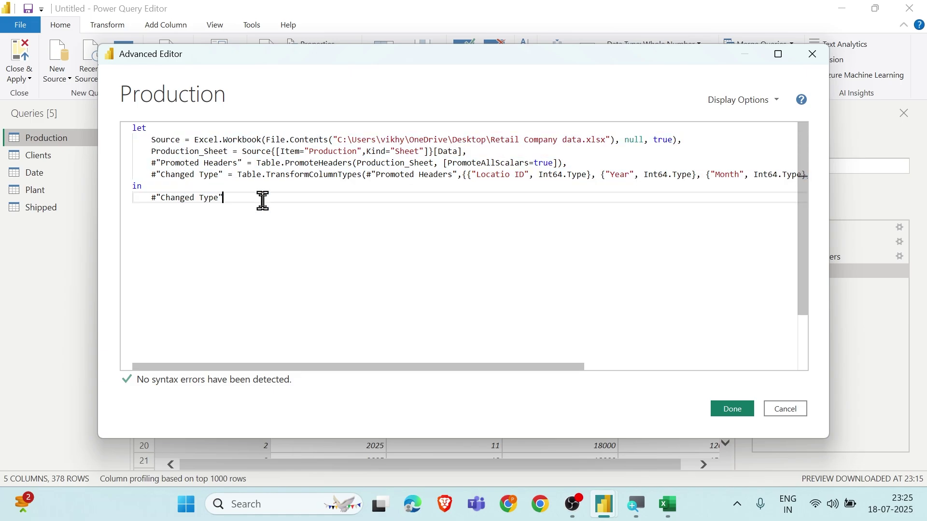
{"action": "left_click", "coordinate": [732, 410]}
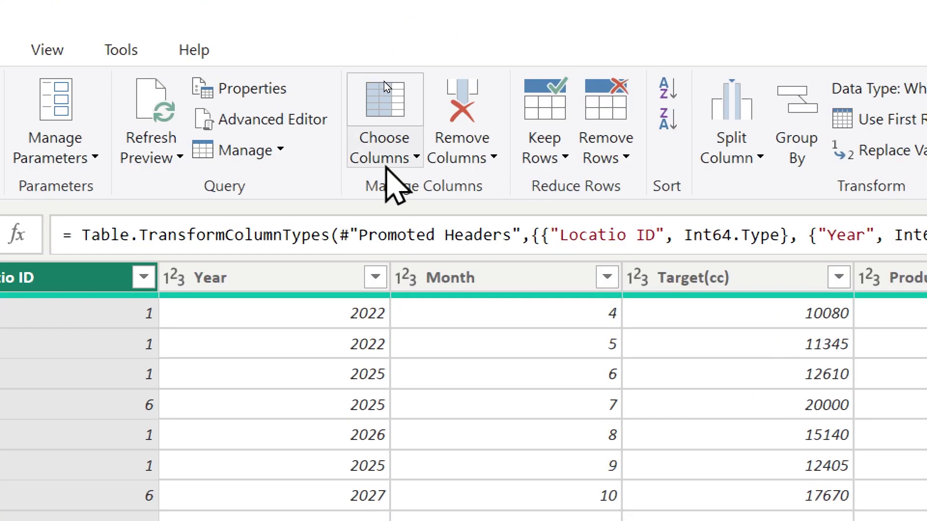
- Review the options for choosing columns and for keeping top, bottom, range, duplicate or error rows, without applying any
{"action": "left_click", "coordinate": [408, 153]}
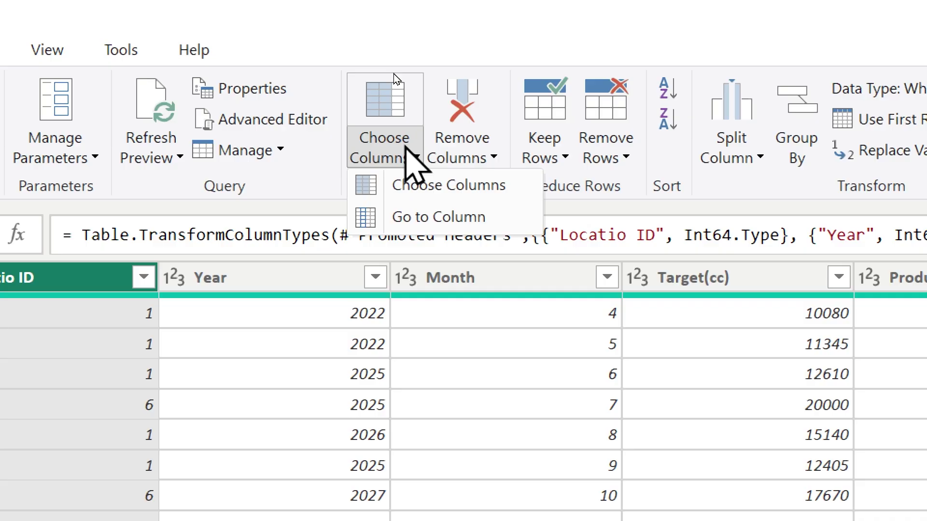
{"action": "left_click", "coordinate": [579, 186]}
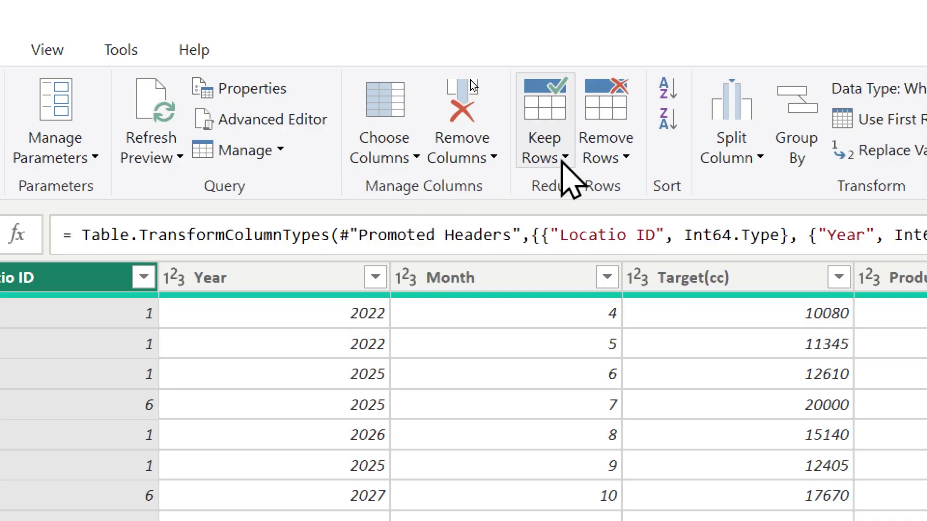
{"action": "left_click", "coordinate": [549, 160]}
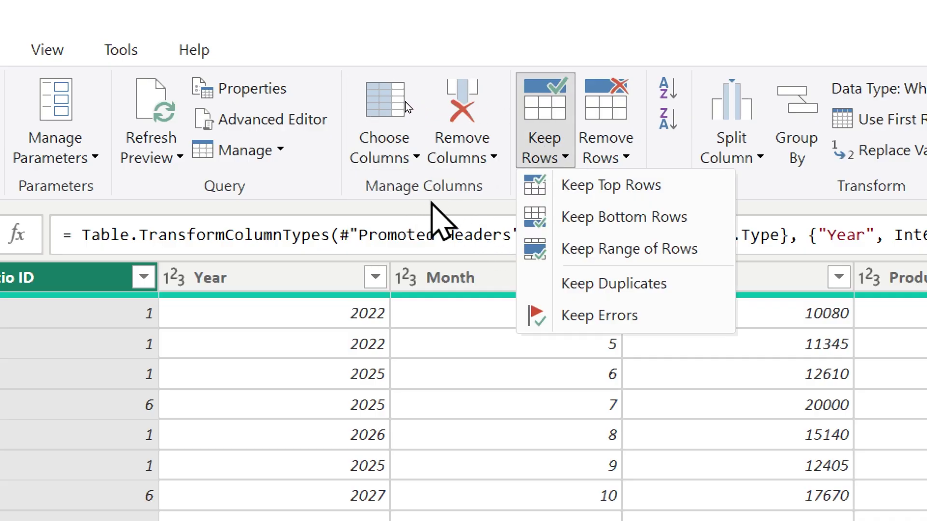
{"action": "left_click", "coordinate": [430, 215]}
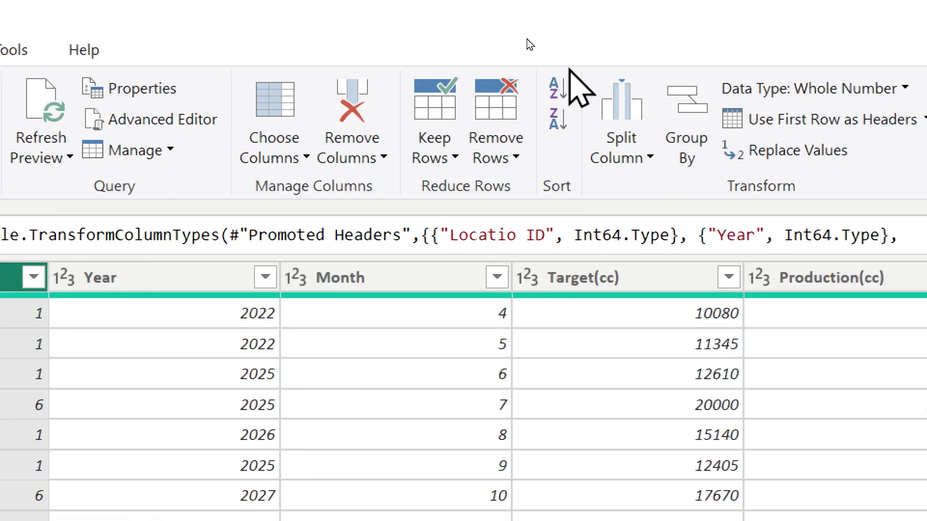
- Select the Year column and review the ways to split it, from by delimiter to by non-digit to digit, without applying one
{"action": "left_click", "coordinate": [157, 280]}
{"action": "left_click", "coordinate": [157, 280]}
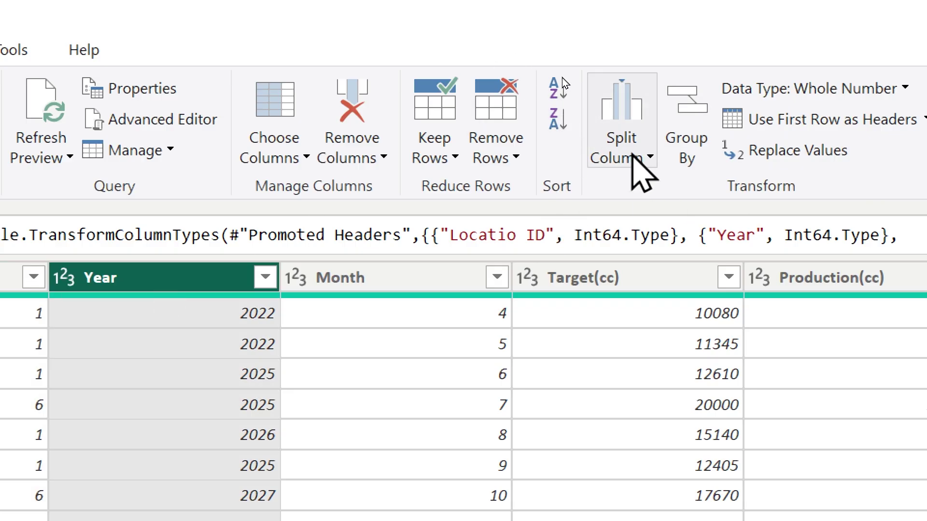
{"action": "left_click", "coordinate": [632, 157]}
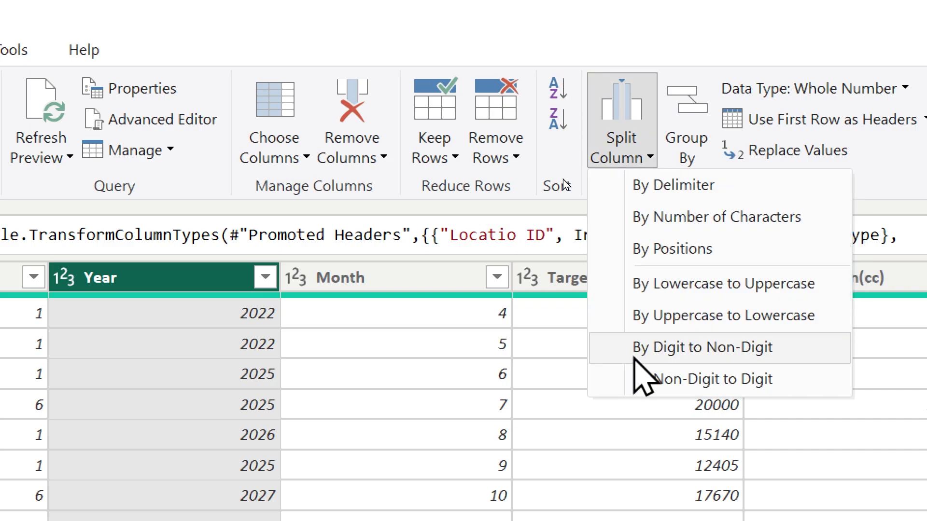
{"action": "left_click", "coordinate": [551, 13]}
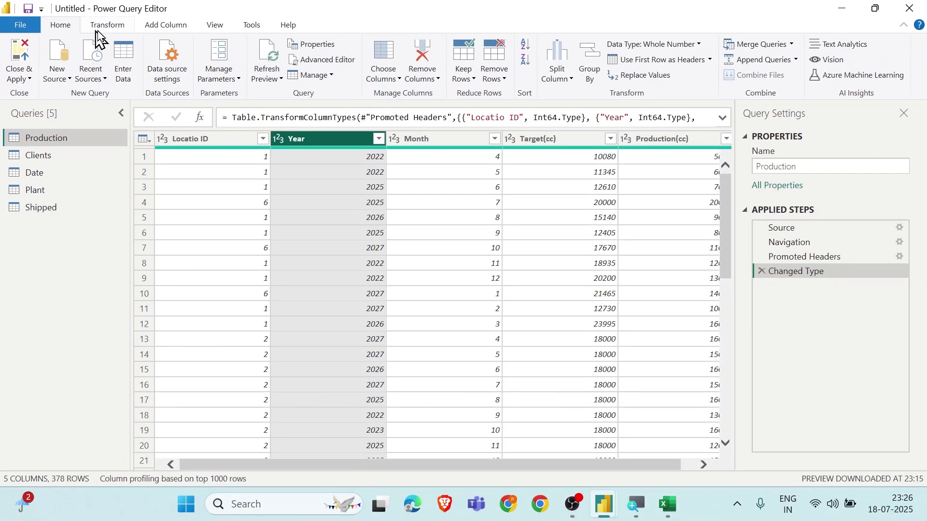
- Compare the general query commands with the commands that transform existing columns and those that add new columns, without applying any
{"action": "left_click", "coordinate": [99, 29]}
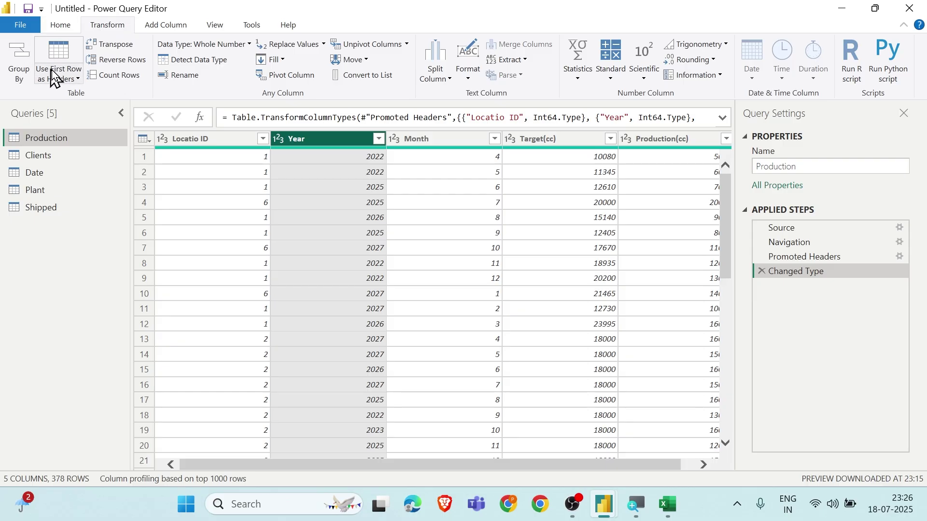
{"action": "left_click", "coordinate": [63, 27]}
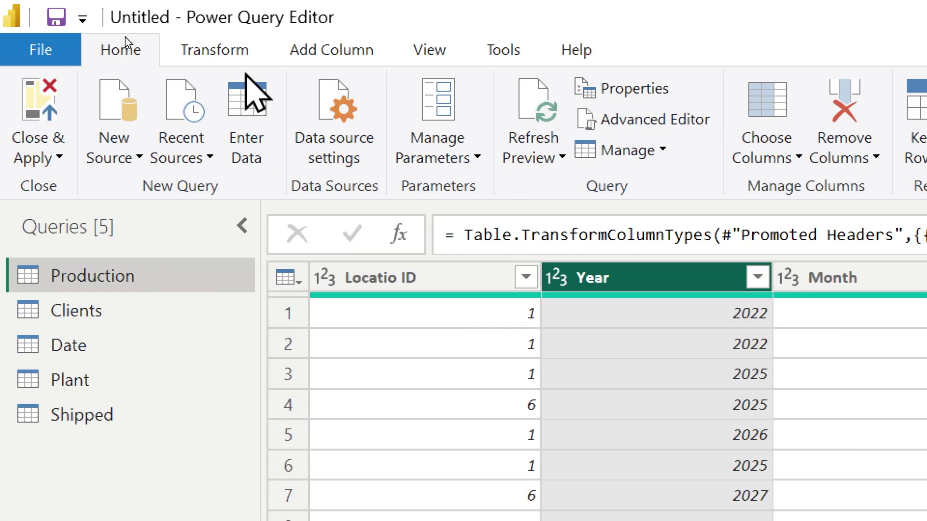
{"action": "left_click", "coordinate": [236, 57]}
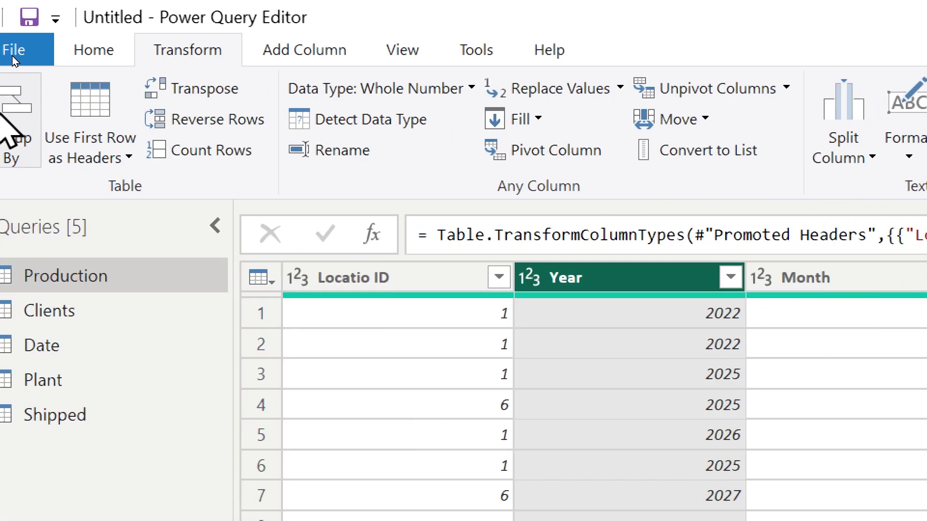
{"action": "left_click", "coordinate": [120, 50]}
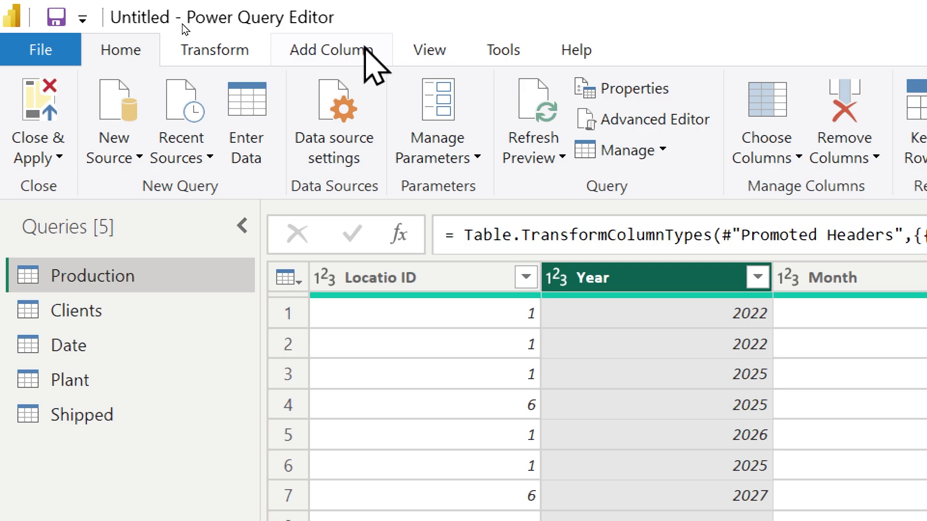
{"action": "left_click", "coordinate": [363, 51]}
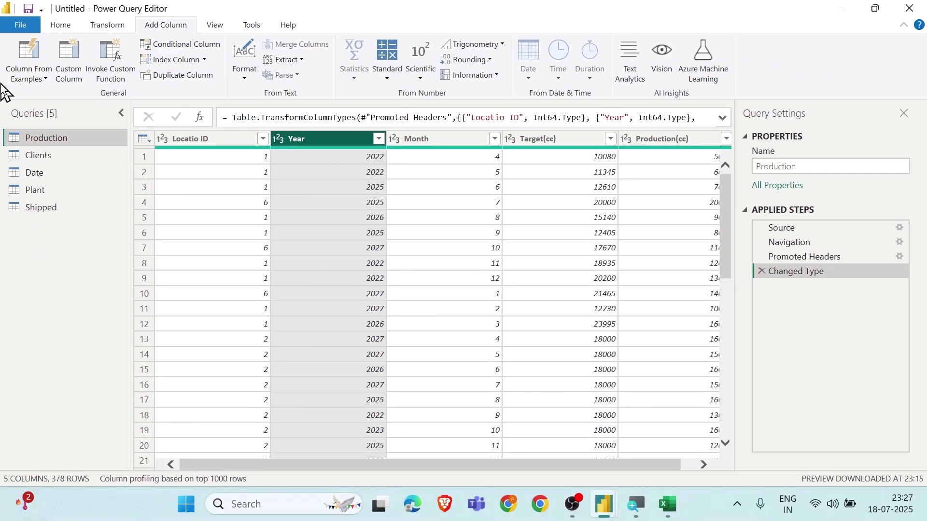
{"action": "left_click", "coordinate": [61, 25]}
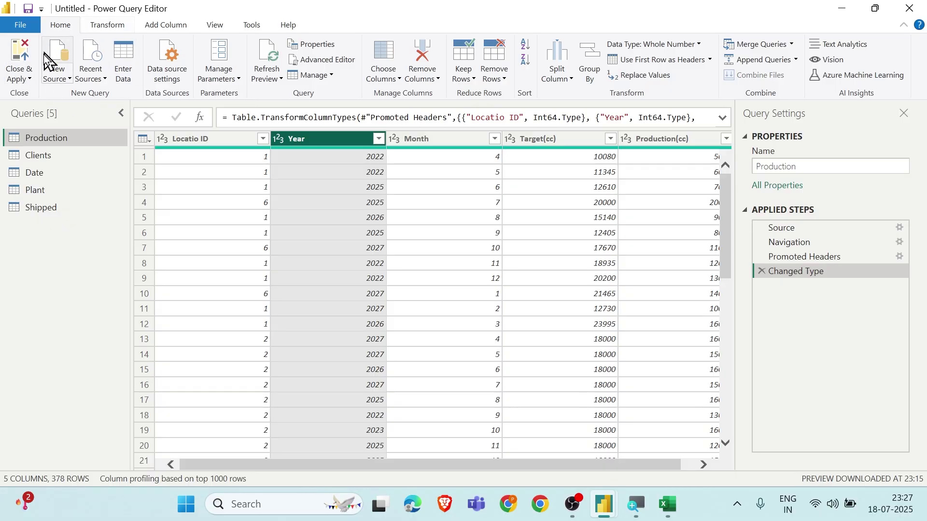
{"action": "left_click", "coordinate": [108, 26]}
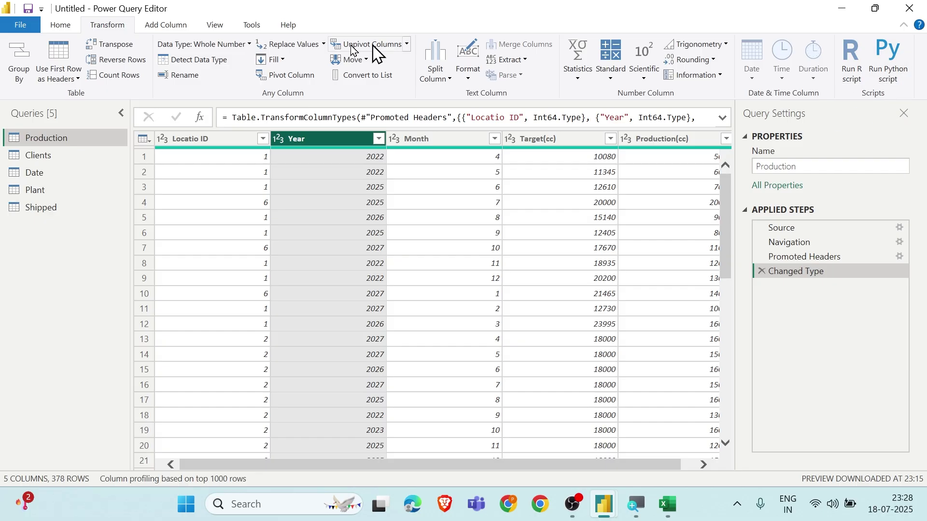
{"action": "left_click", "coordinate": [166, 26]}
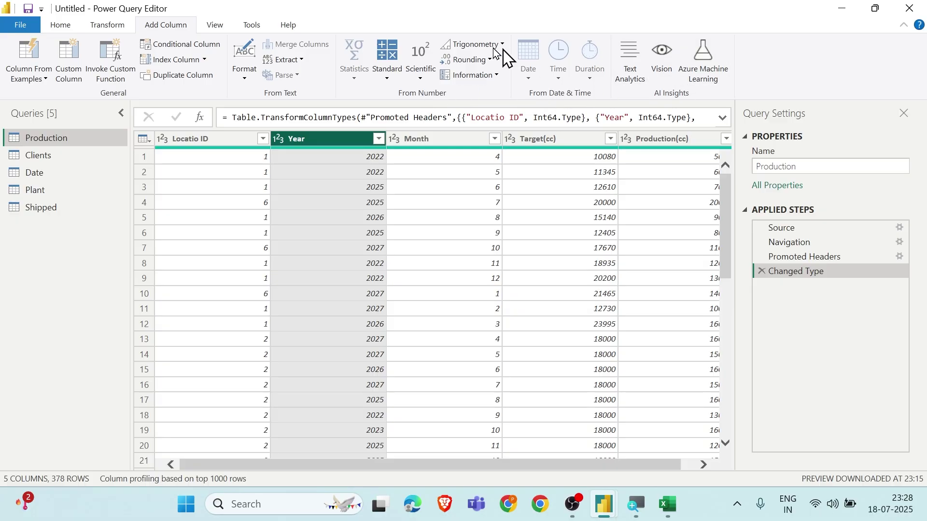
- Preview column distribution, column profile and column quality for the Production data, and hide all three again
{"action": "left_click", "coordinate": [215, 25]}
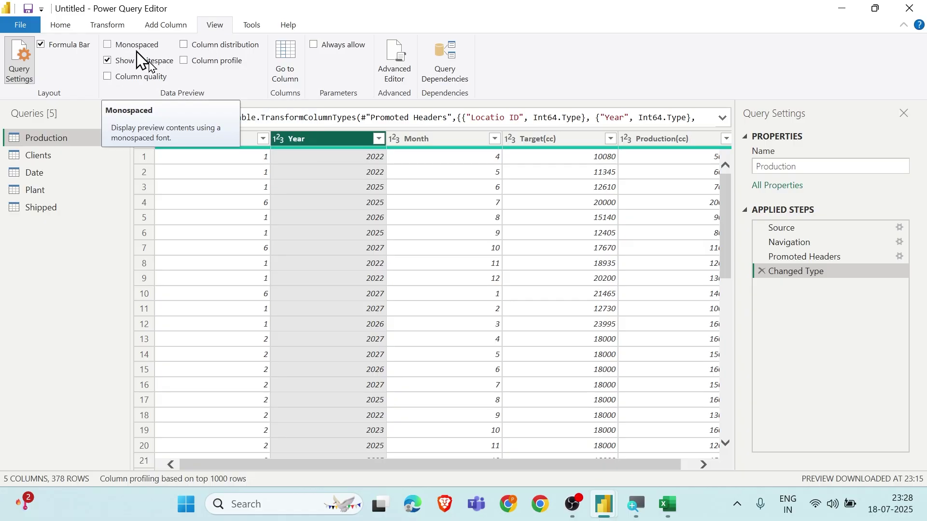
{"action": "left_click", "coordinate": [191, 46]}
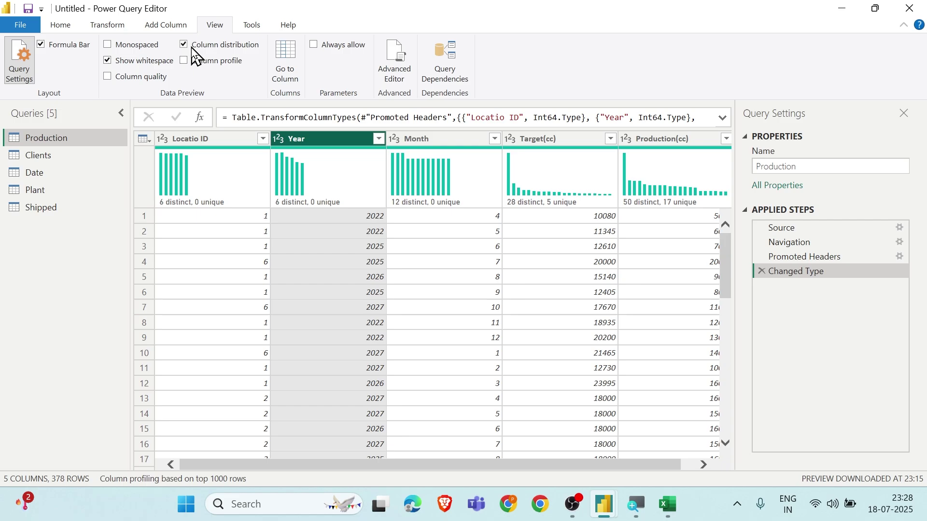
{"action": "left_click", "coordinate": [212, 76]}
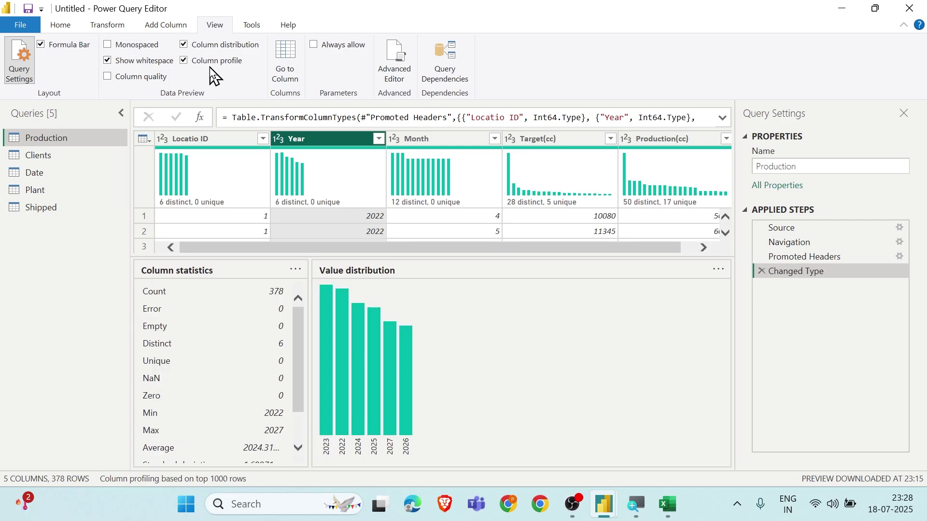
{"action": "left_click", "coordinate": [156, 84]}
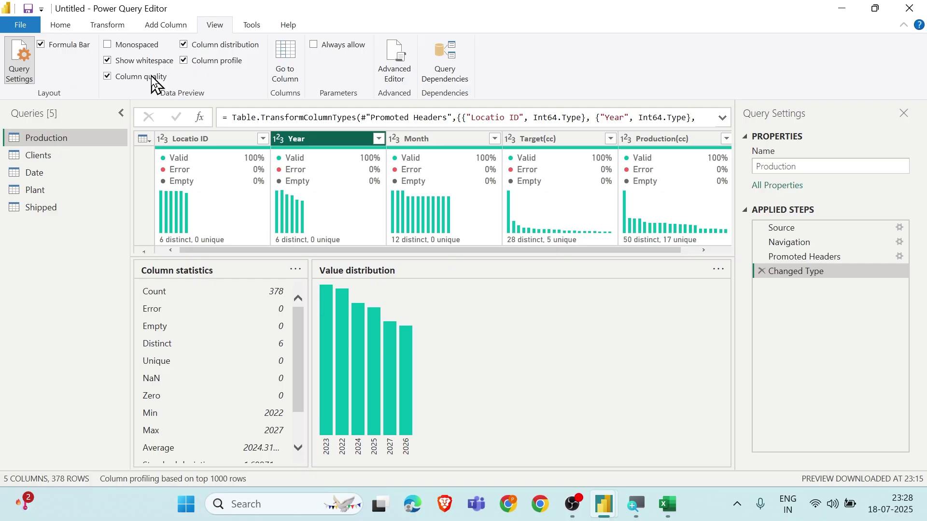
{"action": "left_click", "coordinate": [154, 82]}
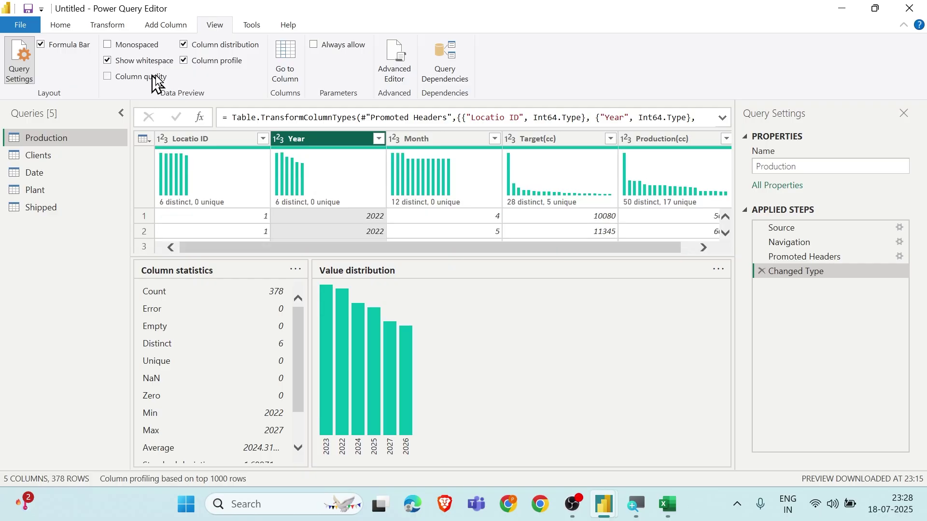
{"action": "left_click", "coordinate": [203, 62]}
{"action": "left_click", "coordinate": [194, 45]}
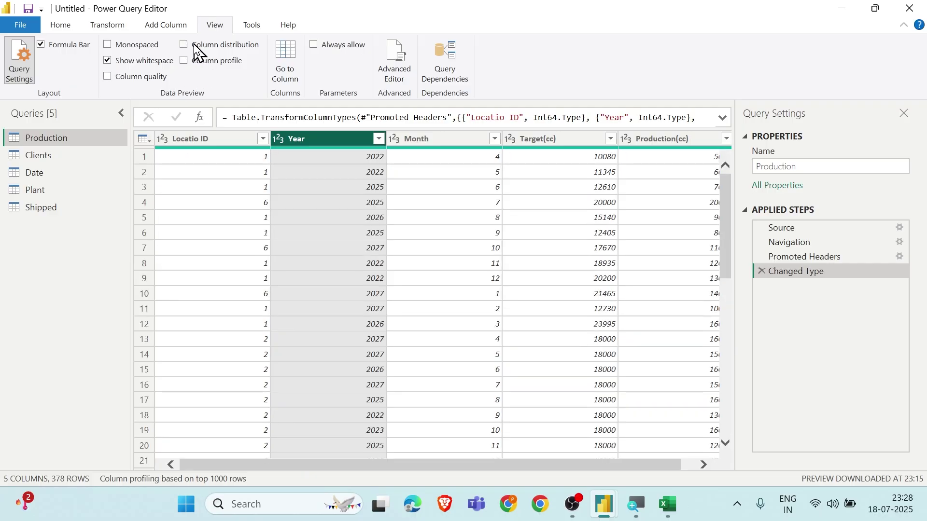
- Browse further down the Production rows, and briefly recheck the column distribution and column profile before hiding them
{"action": "scroll", "coordinate": [363, 181], "scroll_direction": "down", "scroll_amount": 10}
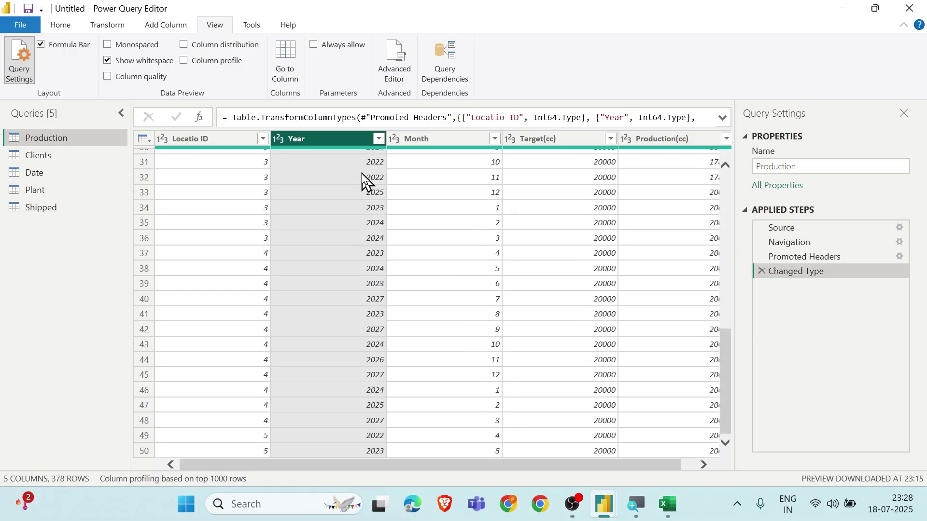
{"action": "scroll", "coordinate": [363, 181], "scroll_direction": "down", "scroll_amount": 15}
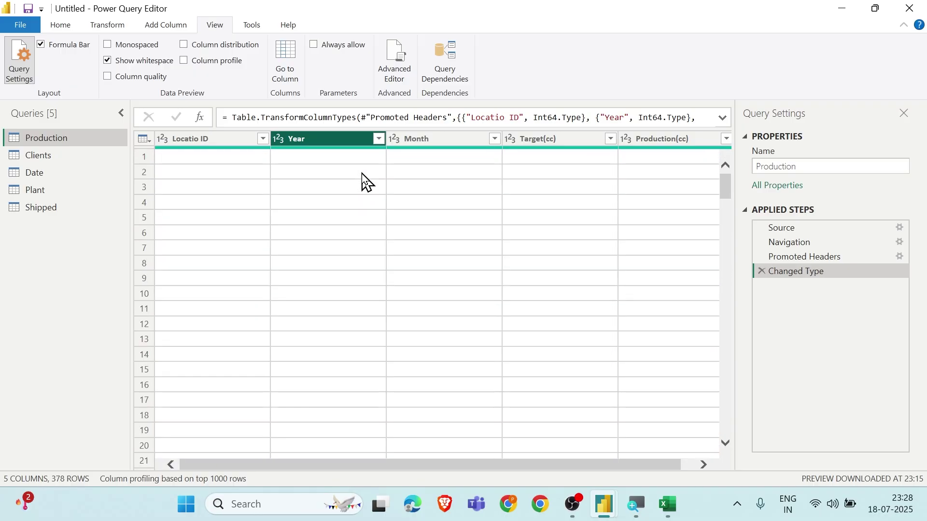
{"action": "left_click", "coordinate": [231, 48]}
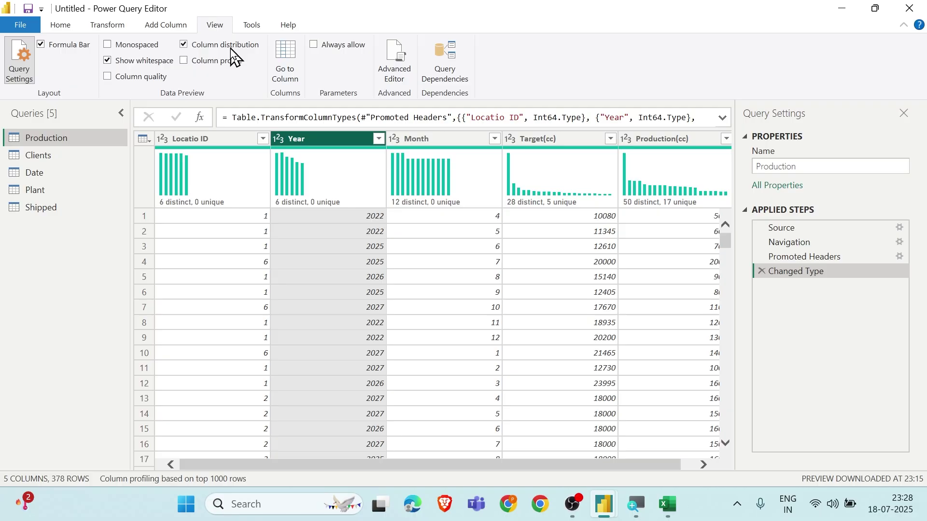
{"action": "left_click", "coordinate": [205, 73]}
{"action": "left_click", "coordinate": [183, 60]}
{"action": "left_click", "coordinate": [202, 44]}
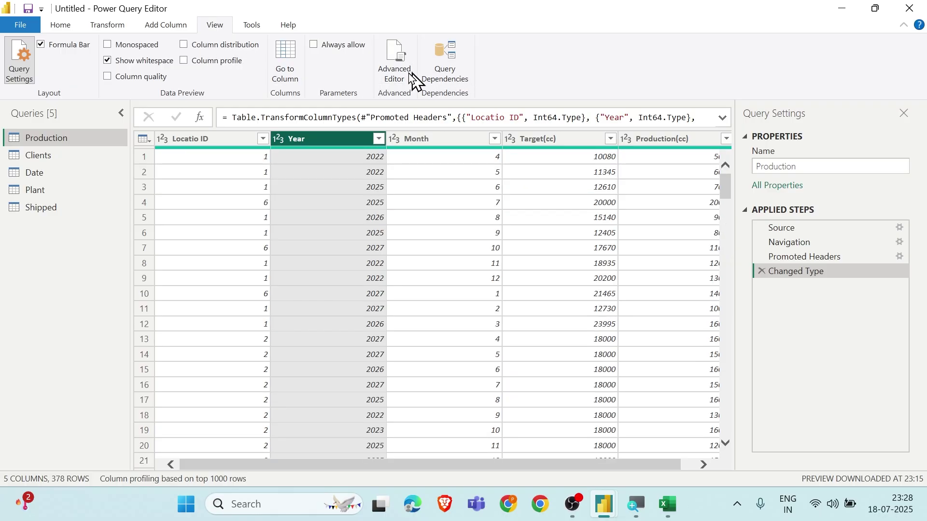
- Review the diagnostics commands and the help and community resources, and return to the general query commands
{"action": "left_click", "coordinate": [250, 28]}
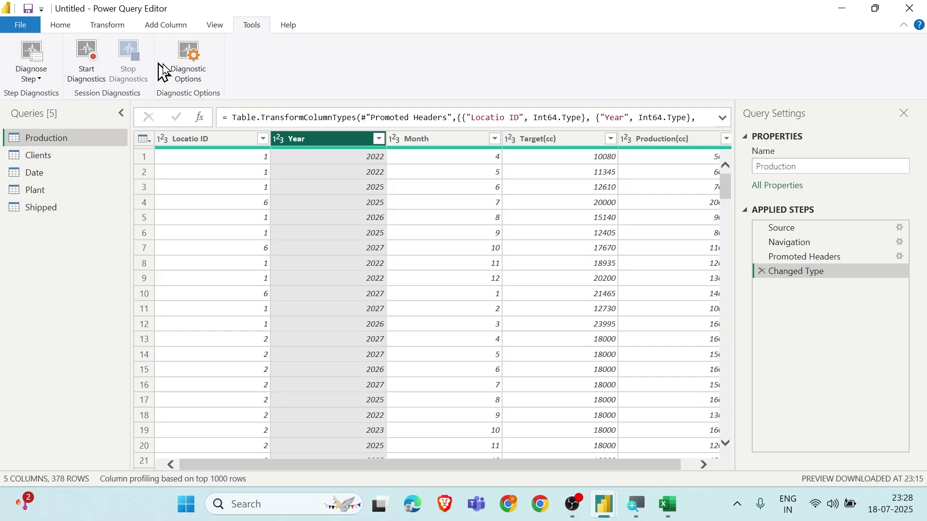
{"action": "left_click", "coordinate": [290, 29]}
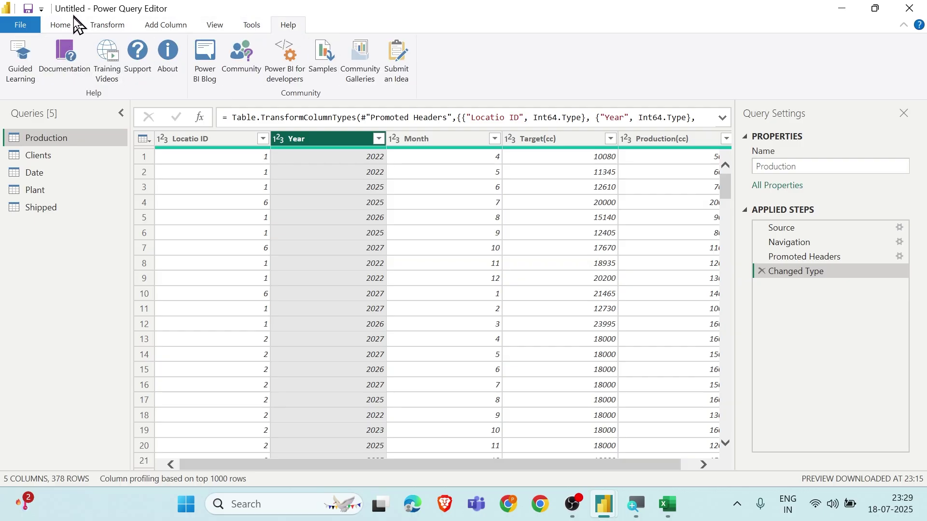
{"action": "left_click", "coordinate": [75, 33]}
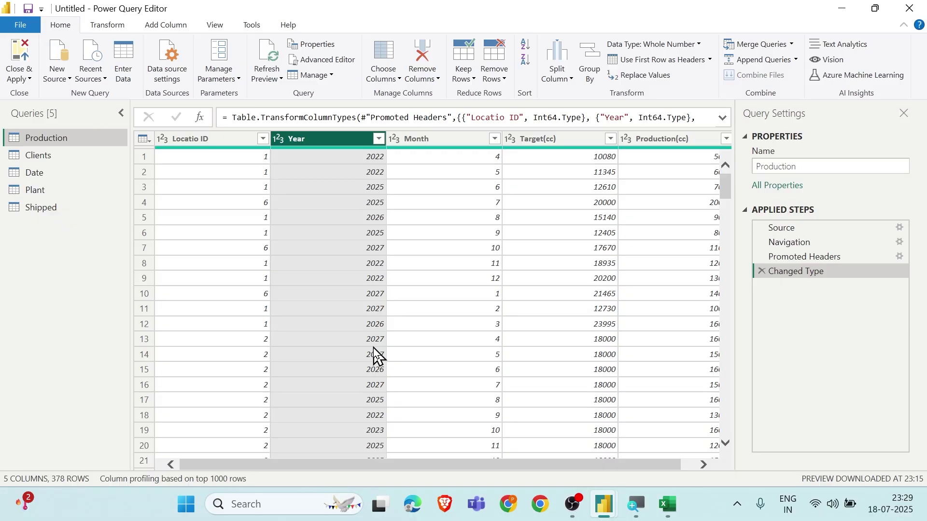
- Rename the Production query's Locatio ID column as Location ID
{"action": "scroll", "coordinate": [373, 347], "scroll_direction": "right", "scroll_amount": 1}
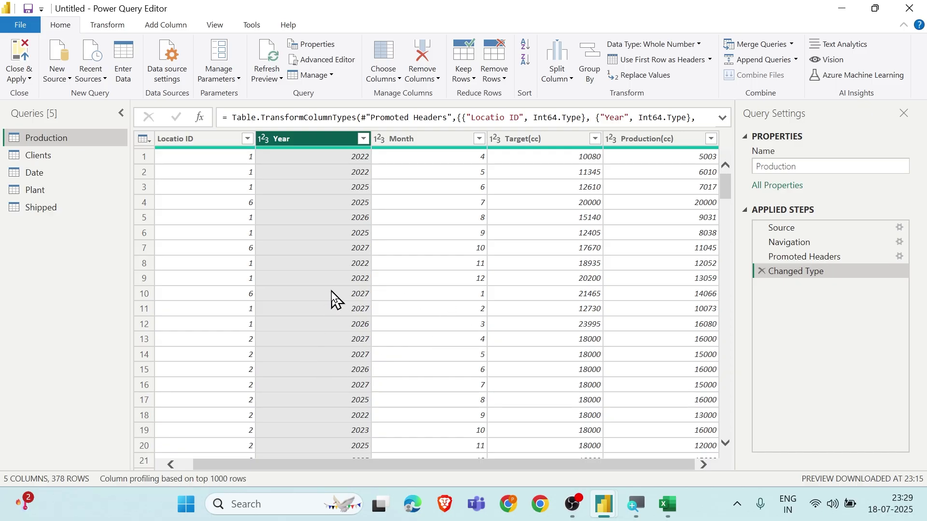
{"action": "scroll", "coordinate": [331, 297], "scroll_direction": "left", "scroll_amount": 1}
{"action": "left_click", "coordinate": [206, 145]}
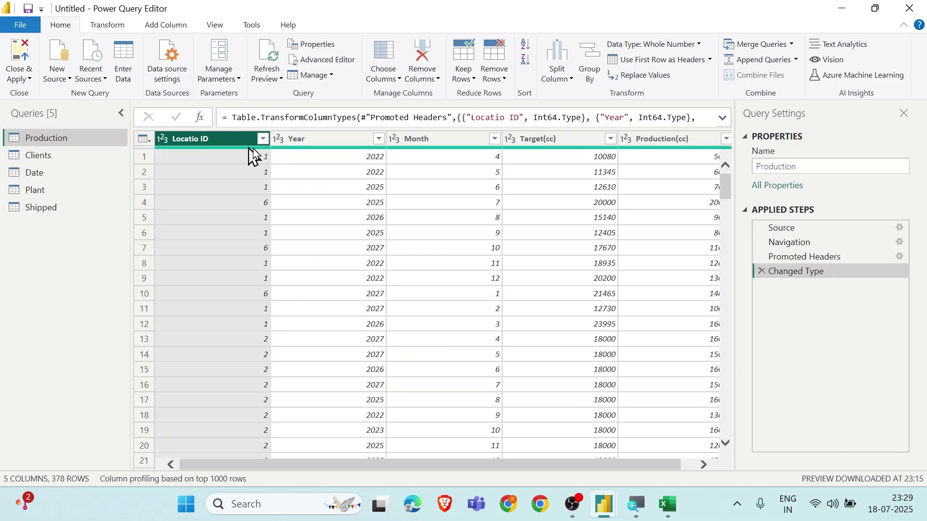
{"action": "double_click", "coordinate": [198, 140]}
{"action": "key", "text": "Home"}
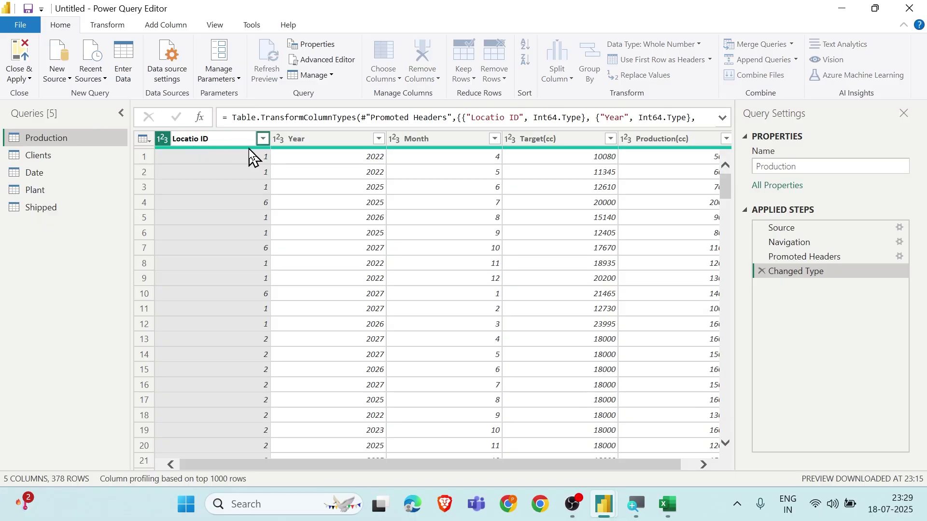
{"action": "type", "text": "n"}
{"action": "key", "text": "Return"}
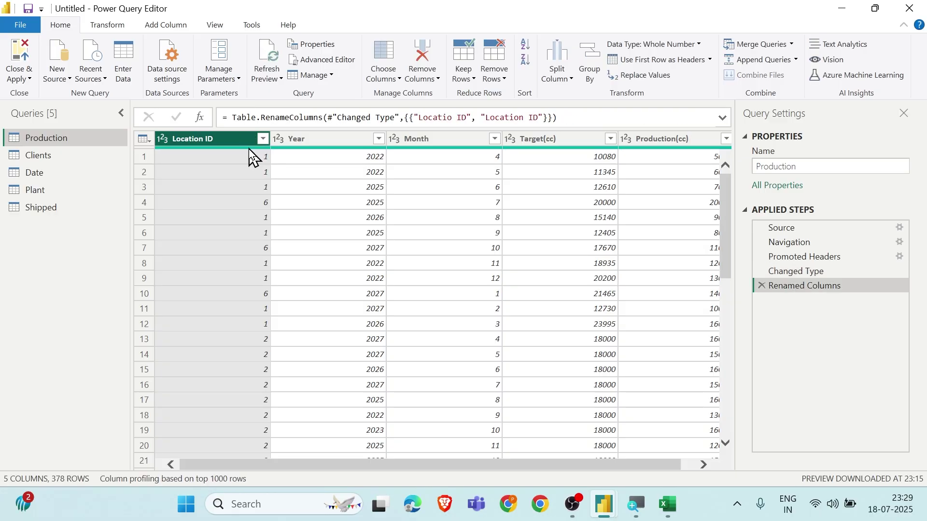
- Review the column operations available for the Production query's Location ID column without applying any
{"action": "double_click", "coordinate": [210, 139]}
{"action": "left_click", "coordinate": [205, 192]}
{"action": "right_click", "coordinate": [198, 142]}
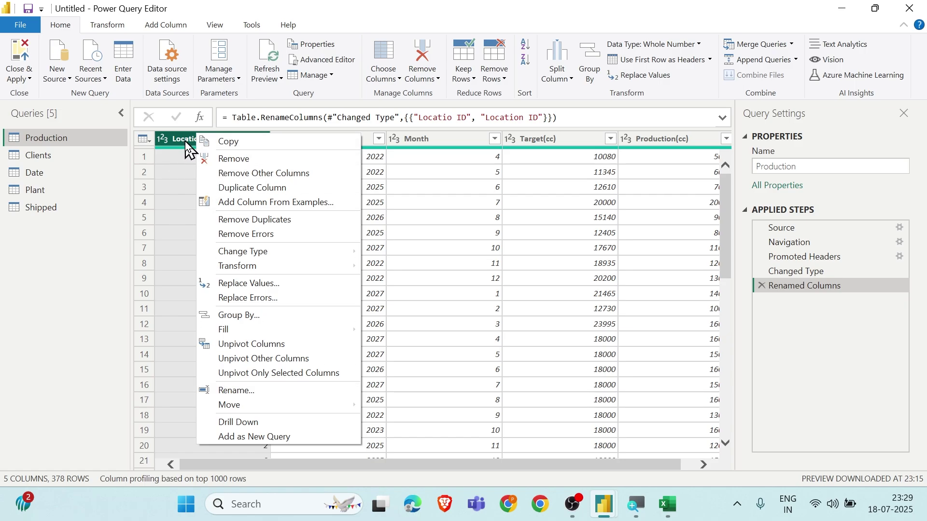
{"action": "left_click", "coordinate": [175, 230]}
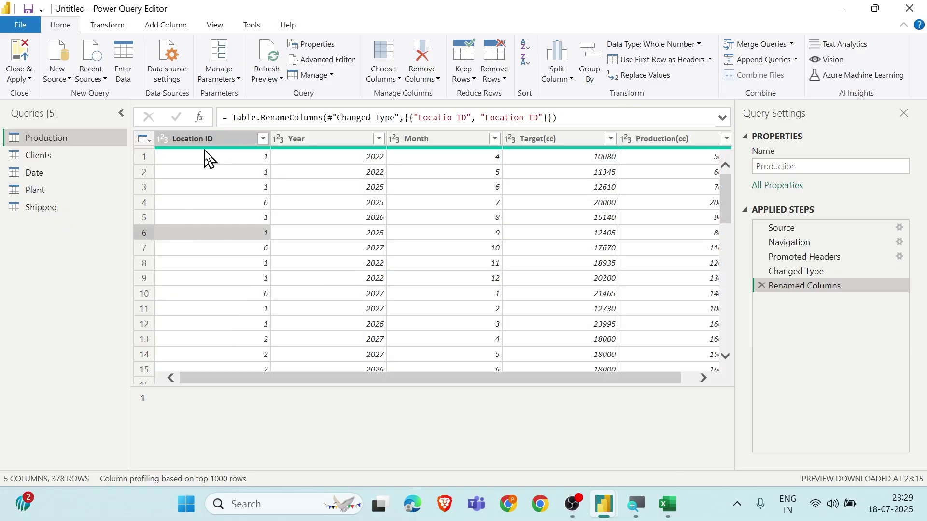
{"action": "right_click", "coordinate": [209, 143]}
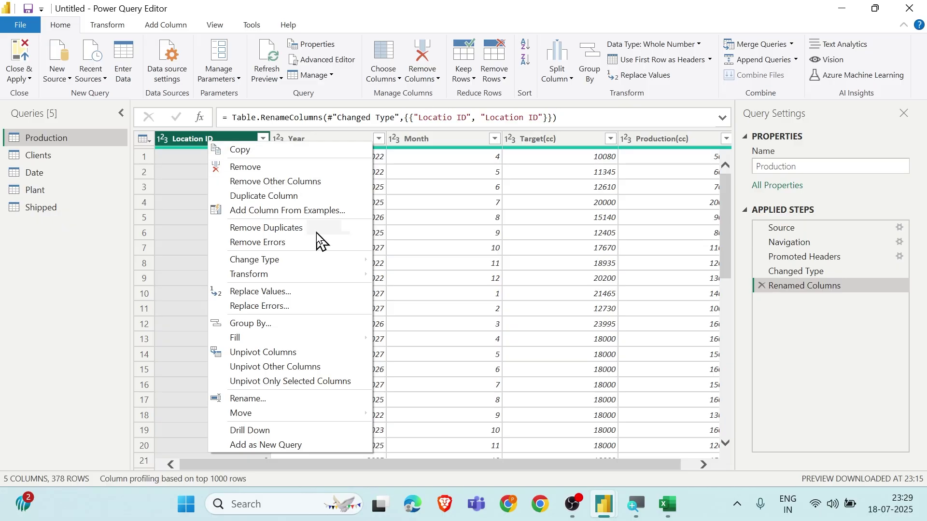
{"action": "left_click", "coordinate": [446, 278]}
{"action": "left_click", "coordinate": [230, 143]}
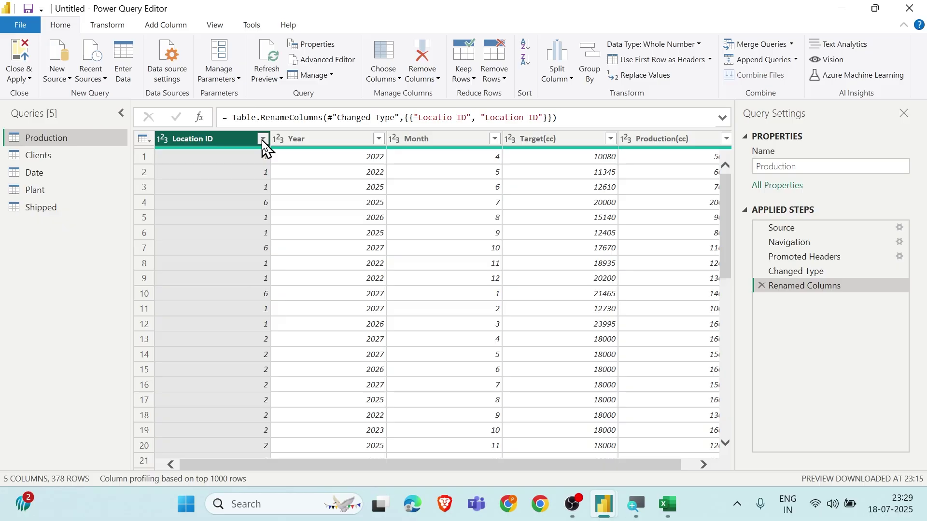
- Review the Location ID column's filter values and data type options, and cancel the filter
{"action": "left_click", "coordinate": [263, 140]}
{"action": "left_click", "coordinate": [318, 299]}
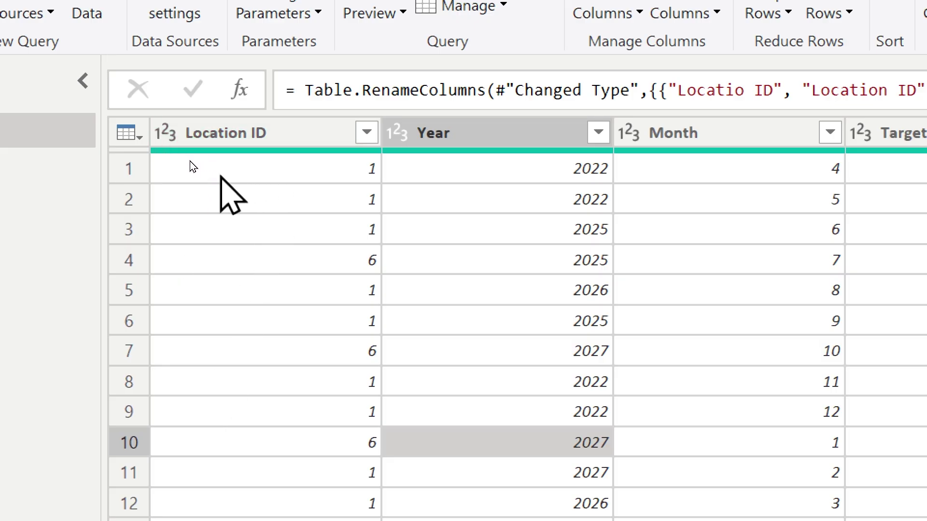
{"action": "left_click", "coordinate": [166, 141]}
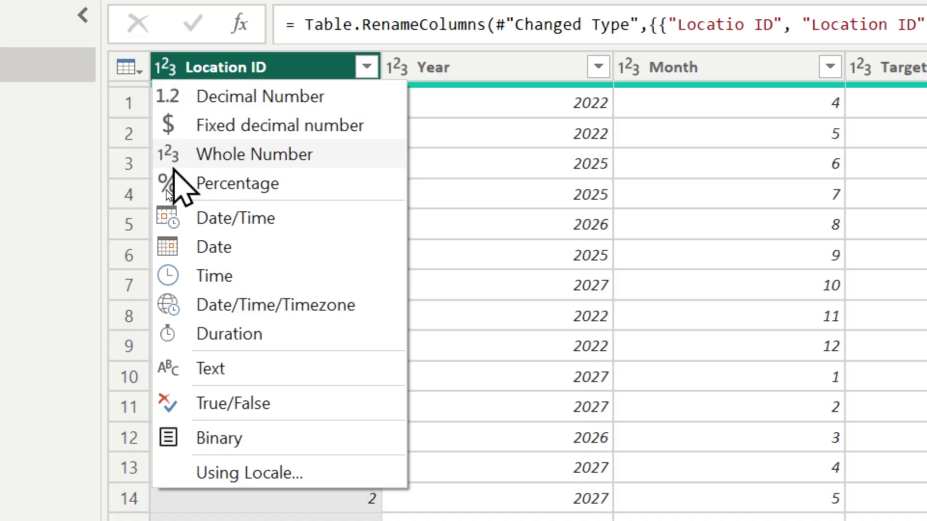
{"action": "left_click", "coordinate": [465, 162]}
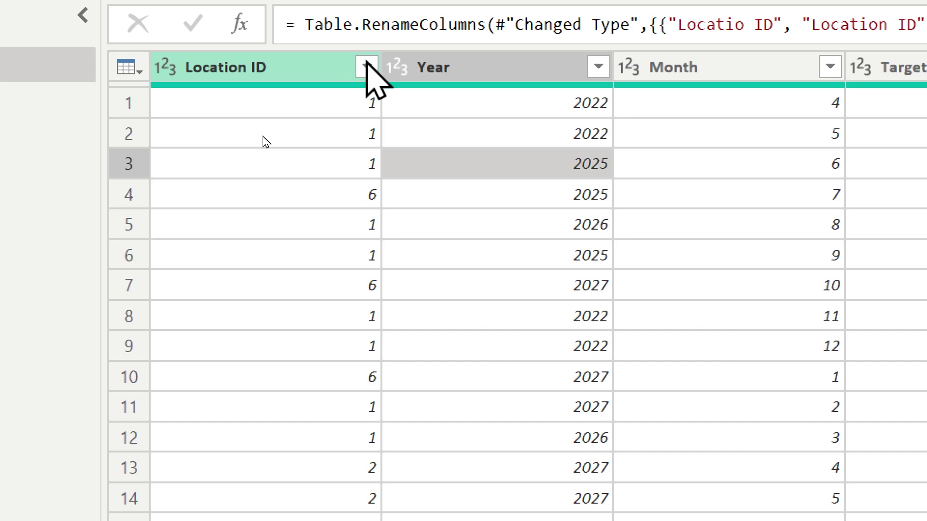
{"action": "left_click", "coordinate": [367, 66]}
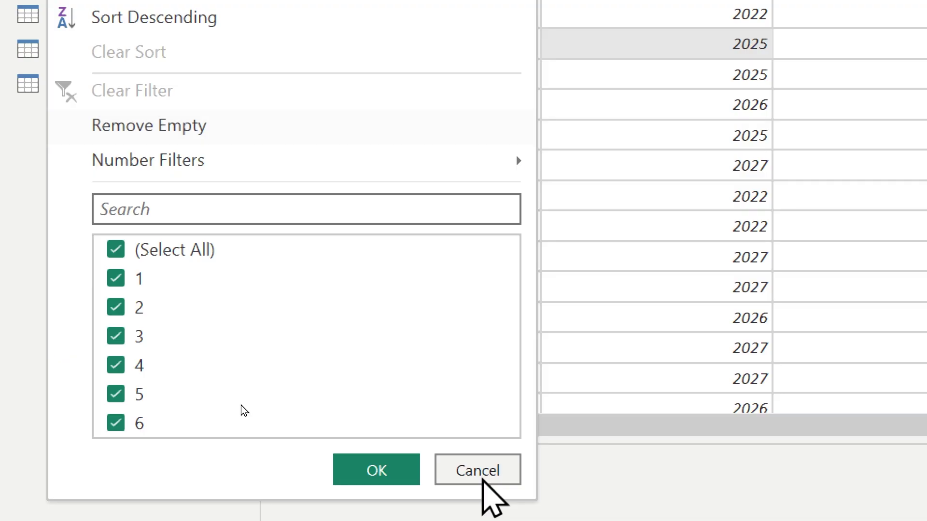
{"action": "left_click", "coordinate": [480, 475]}
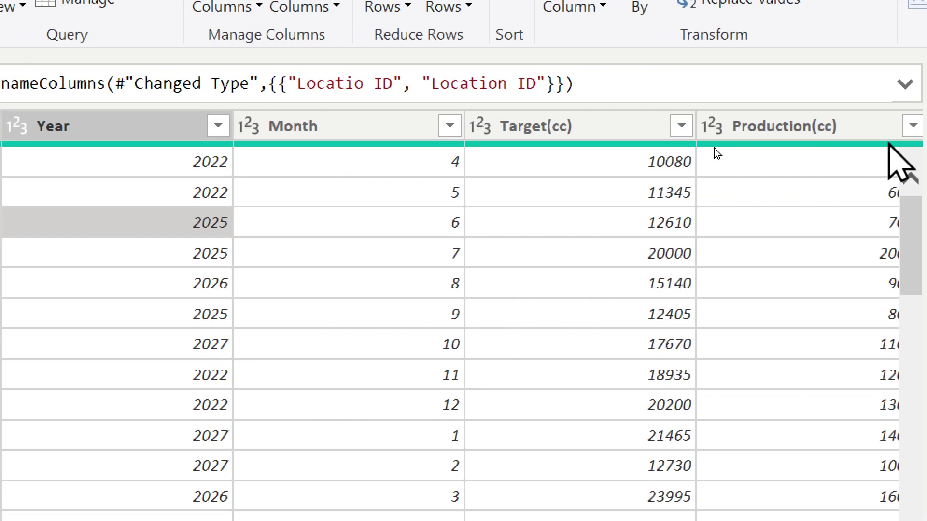
- Browse across the Production columns, inspecting values under Year, Month and Target(cc)
{"action": "scroll", "coordinate": [711, 223], "scroll_direction": "right", "scroll_amount": 1}
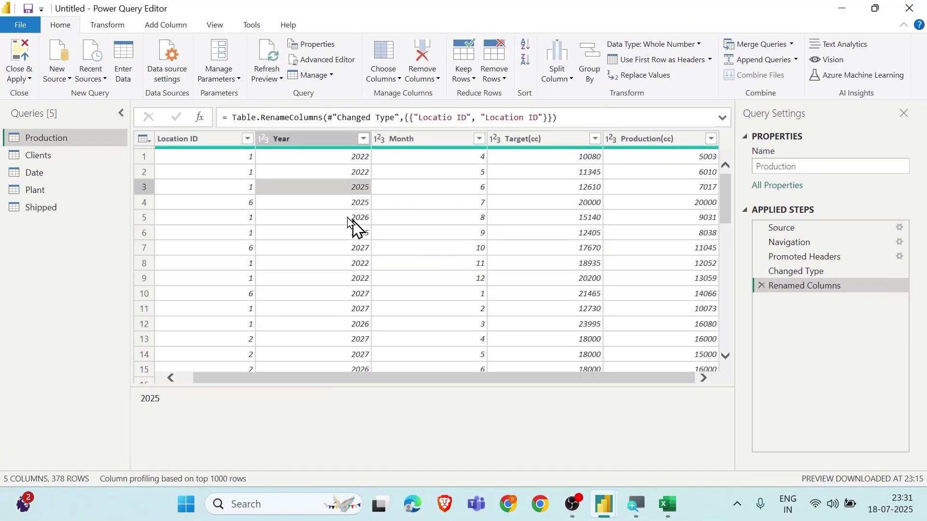
{"action": "scroll", "coordinate": [234, 249], "scroll_direction": "left", "scroll_amount": 1}
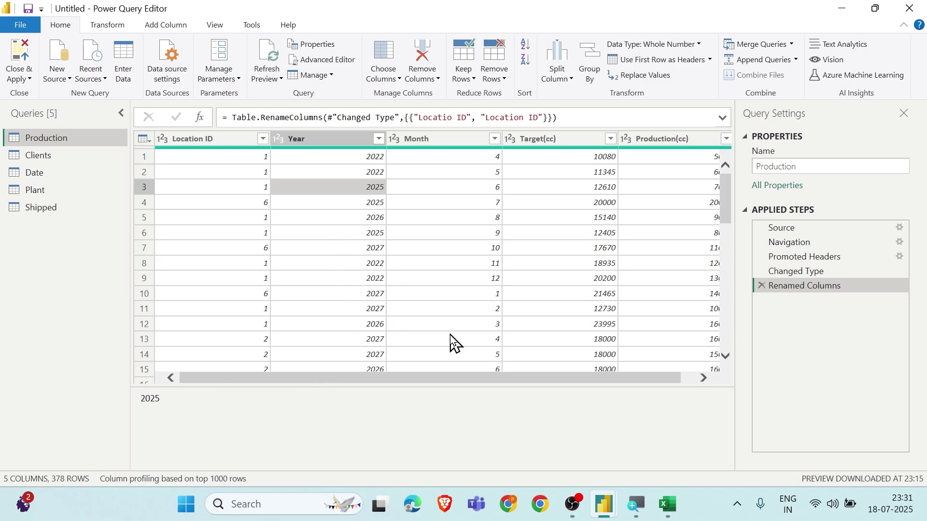
{"action": "scroll", "coordinate": [536, 288], "scroll_direction": "right", "scroll_amount": 1}
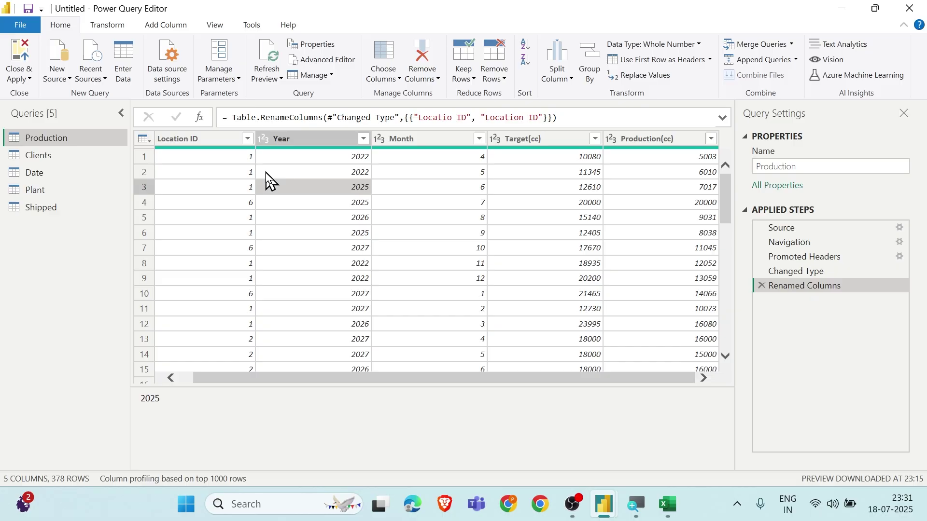
{"action": "left_click", "coordinate": [344, 204]}
{"action": "left_click", "coordinate": [415, 202]}
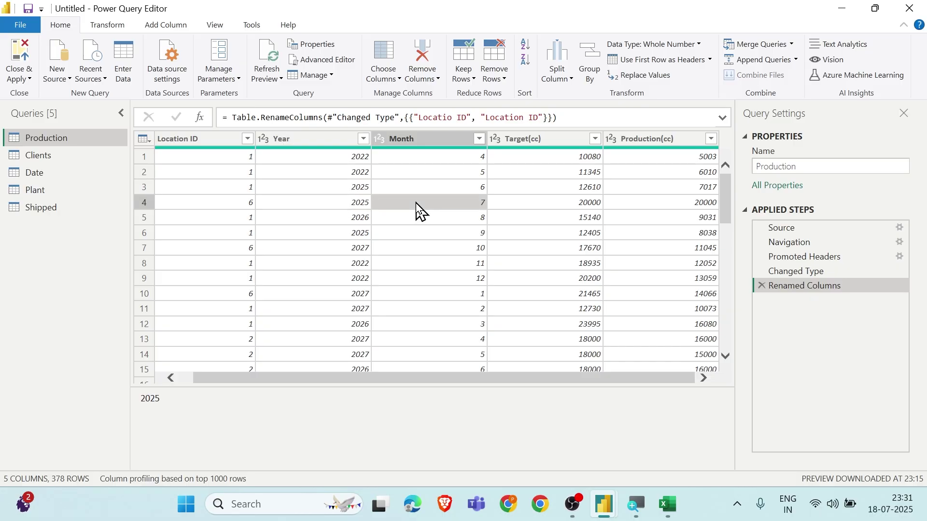
{"action": "left_click", "coordinate": [525, 213]}
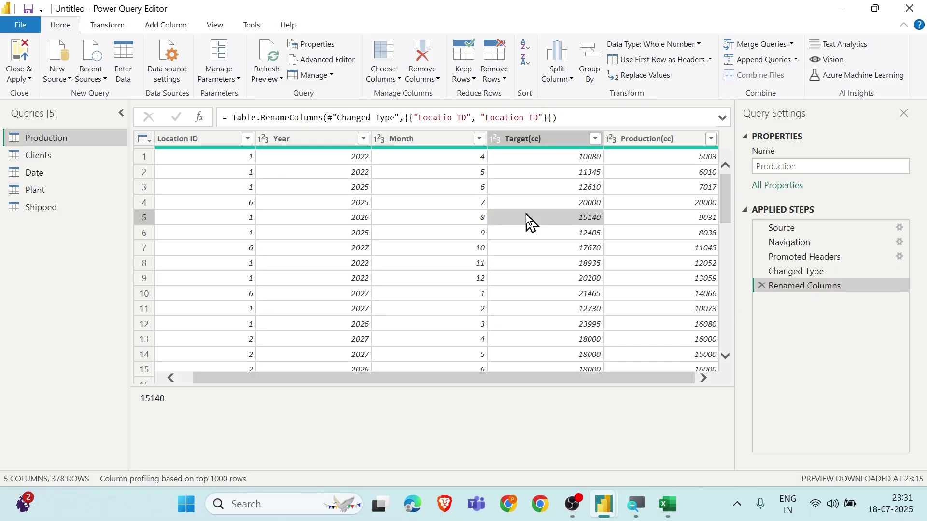
- Try excluding 2026 and 2027 in the Year column's filter, and cancel the filter selection
{"action": "left_click", "coordinate": [364, 139]}
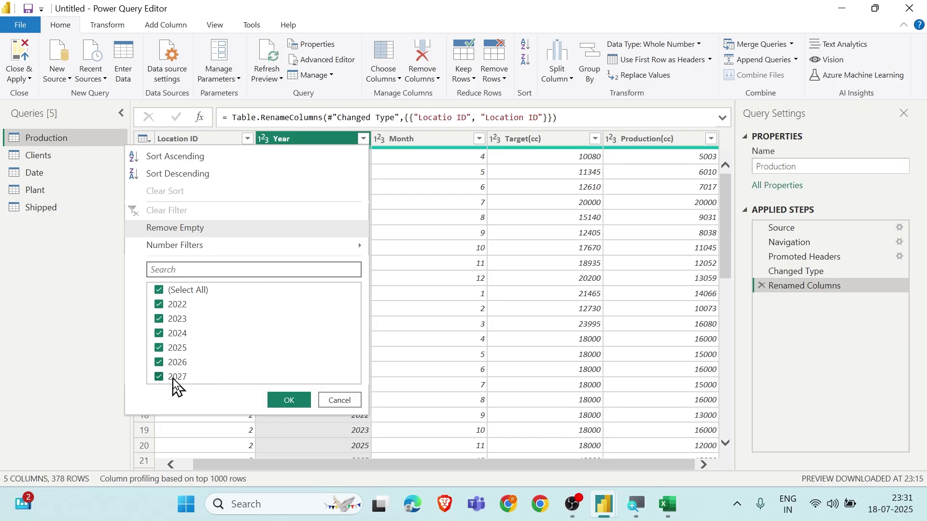
{"action": "left_click", "coordinate": [160, 363]}
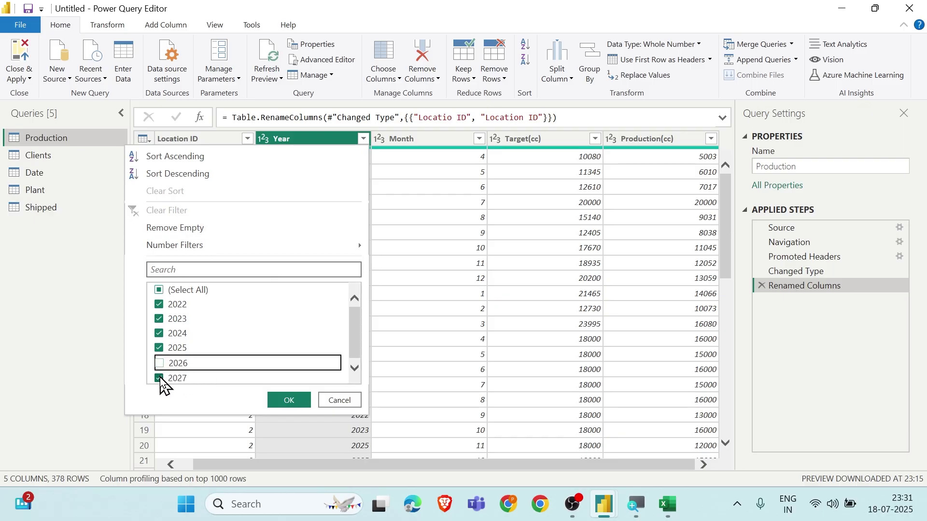
{"action": "left_click", "coordinate": [161, 379]}
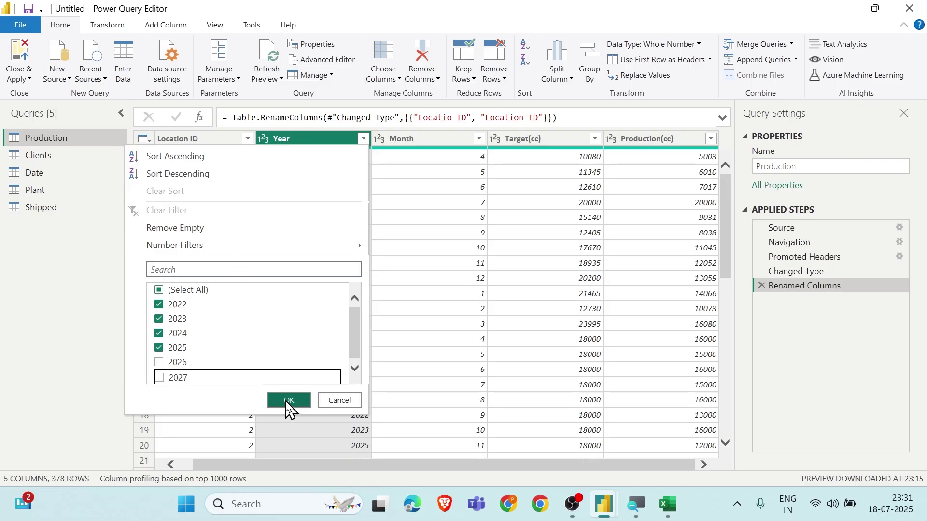
{"action": "left_click", "coordinate": [330, 400]}
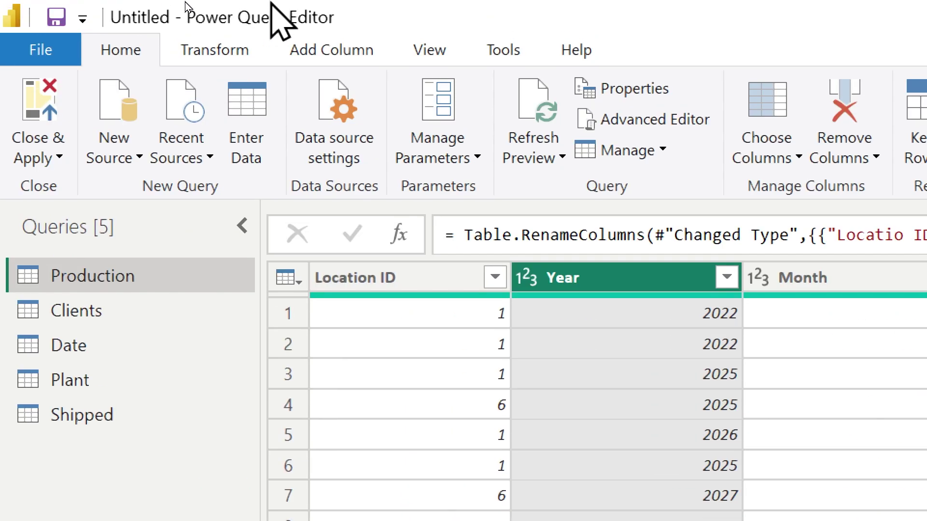
- Examine the Production query's M code in the Advanced Editor, focusing on the Renamed Columns line, and close it without edits
{"action": "left_click", "coordinate": [649, 127]}
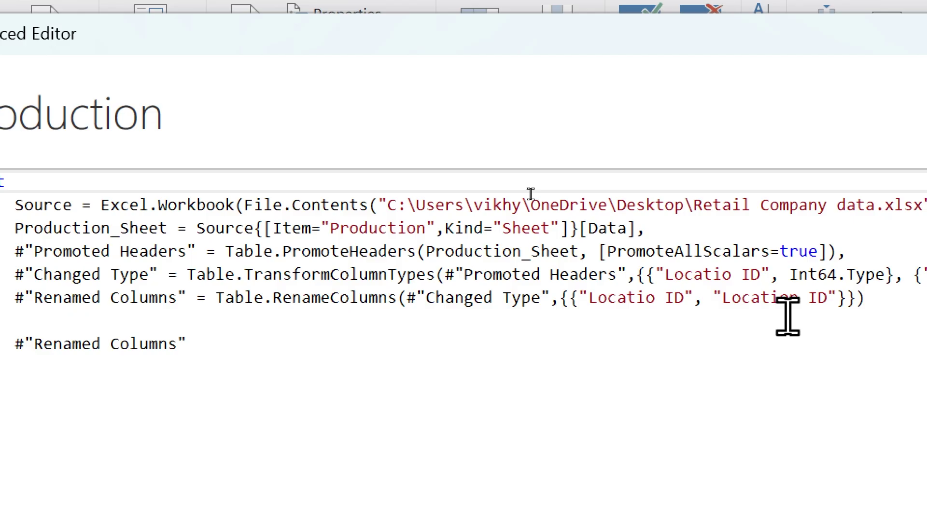
{"action": "left_click", "coordinate": [656, 298]}
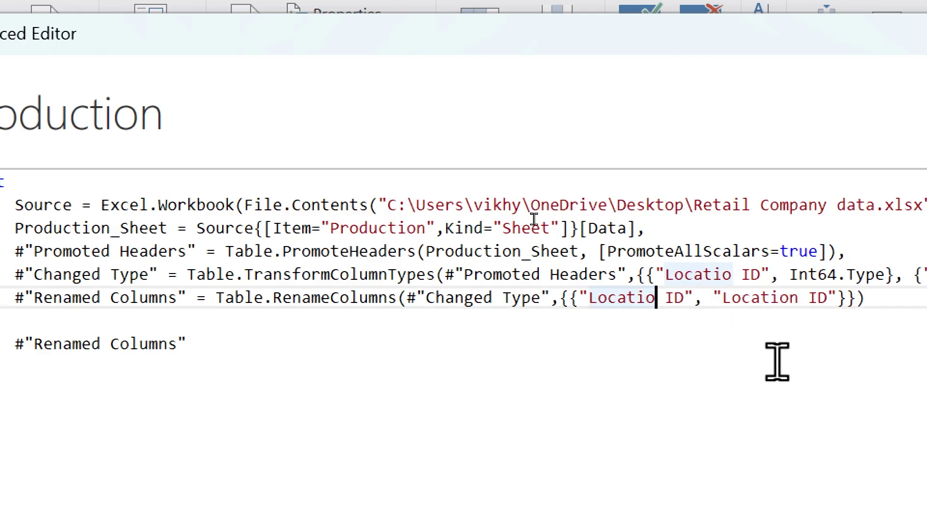
{"action": "left_click", "coordinate": [665, 354]}
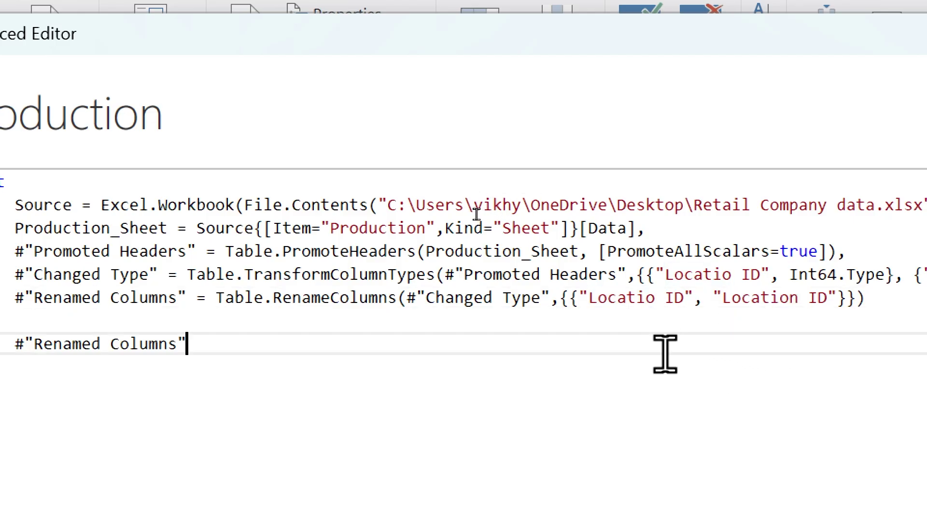
{"action": "left_click", "coordinate": [799, 300]}
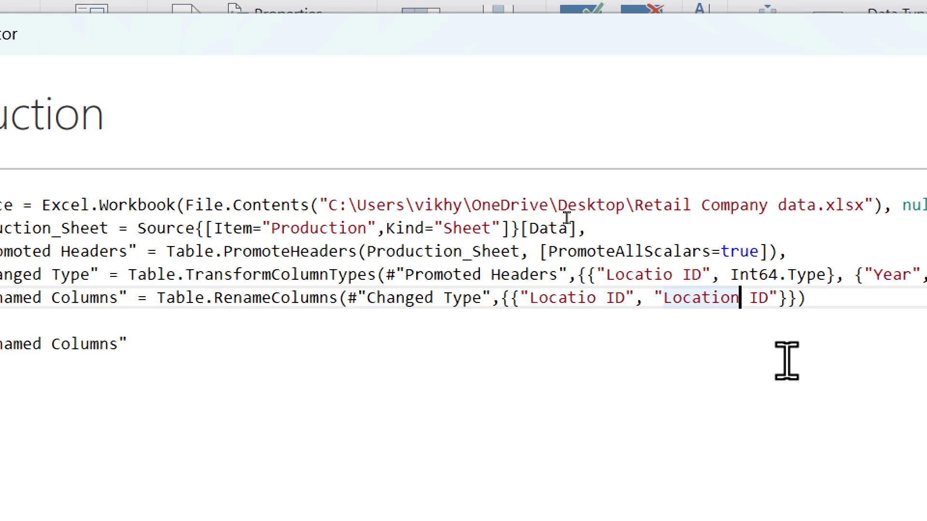
{"action": "left_click", "coordinate": [870, 313]}
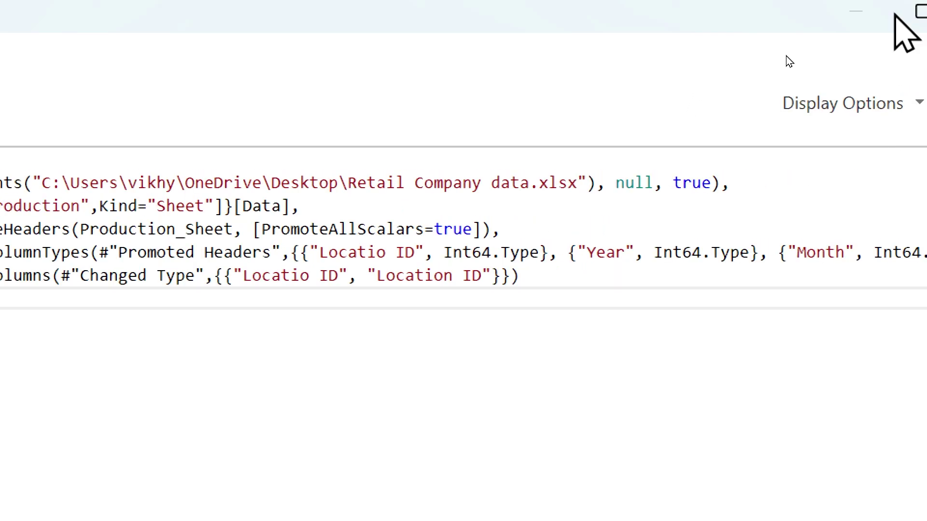
{"action": "left_click", "coordinate": [898, 22]}
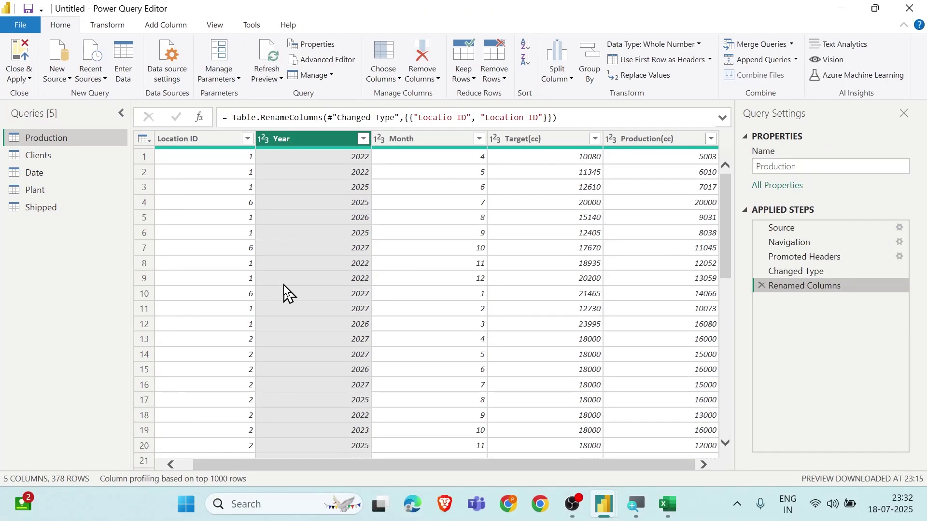
- Switch to the Clients query, browse the ClientID column's filter values and cancel the filter
{"action": "left_click", "coordinate": [204, 140]}
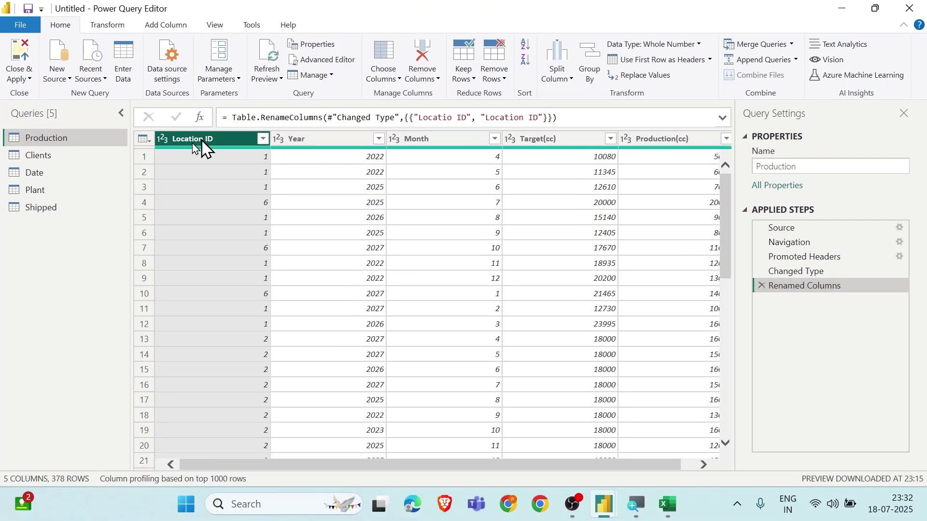
{"action": "left_click", "coordinate": [57, 160]}
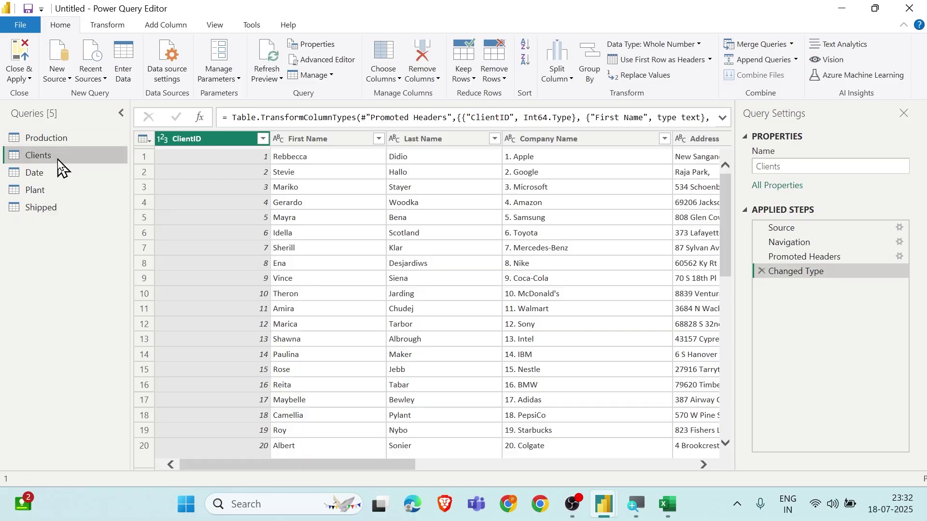
{"action": "left_click", "coordinate": [262, 140]}
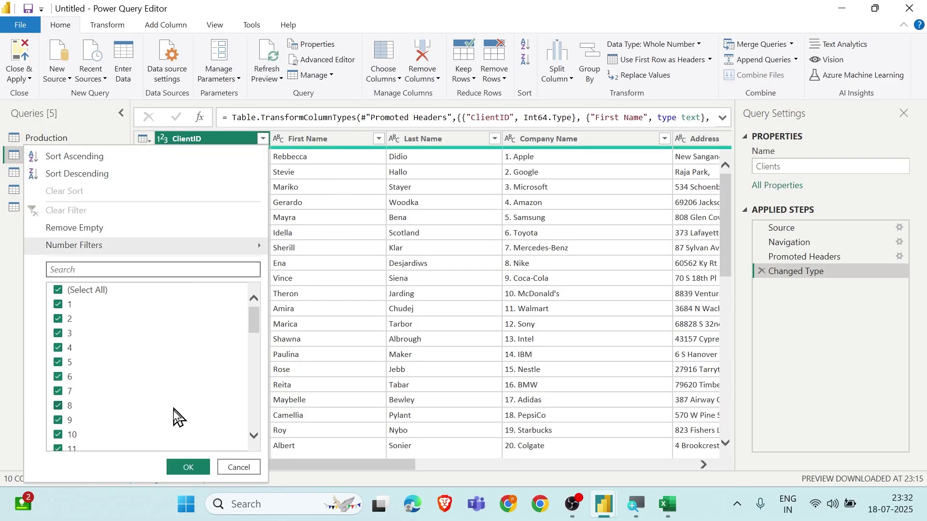
{"action": "scroll", "coordinate": [176, 330], "scroll_direction": "down", "scroll_amount": 8}
{"action": "scroll", "coordinate": [181, 415], "scroll_direction": "down", "scroll_amount": 5}
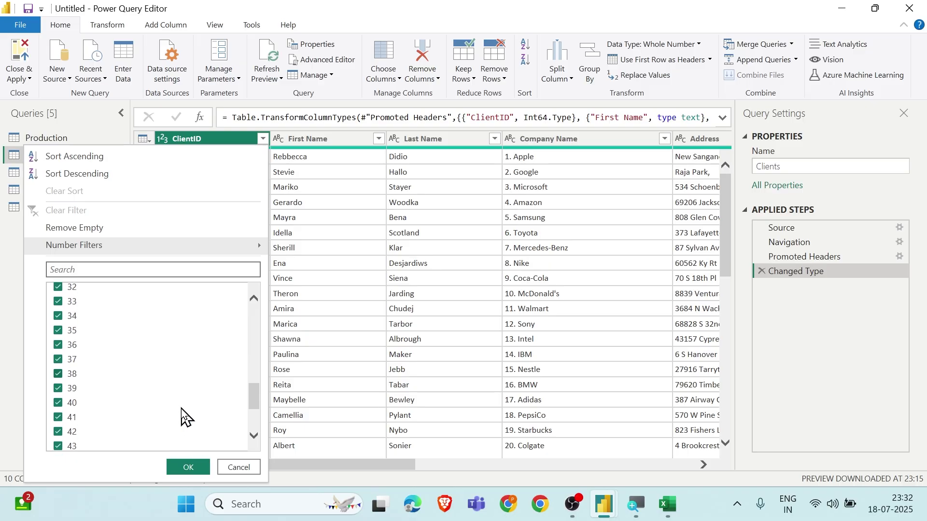
{"action": "left_click", "coordinate": [237, 467]}
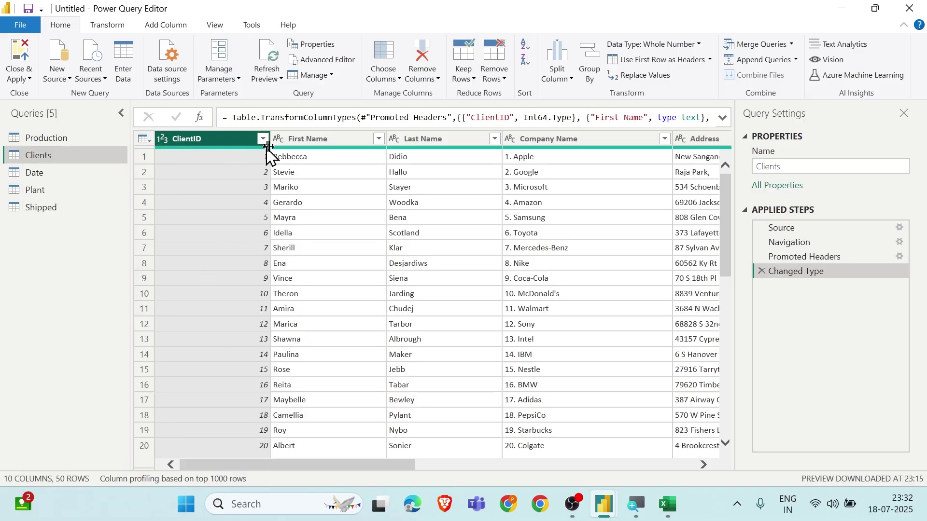
- Inspect the First Name and Last Name columns of Clients and the data type options for Last Name
{"action": "left_click", "coordinate": [315, 186]}
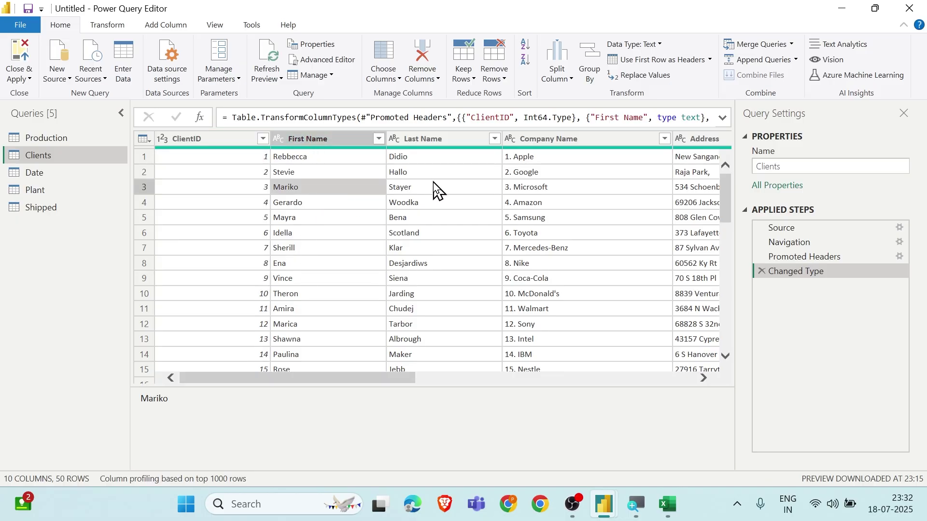
{"action": "left_click", "coordinate": [433, 182]}
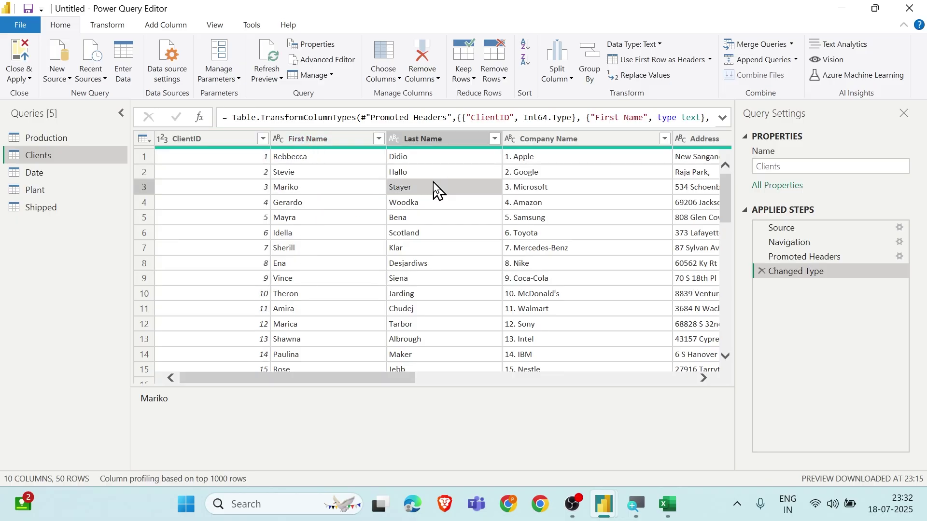
{"action": "left_click", "coordinate": [394, 139]}
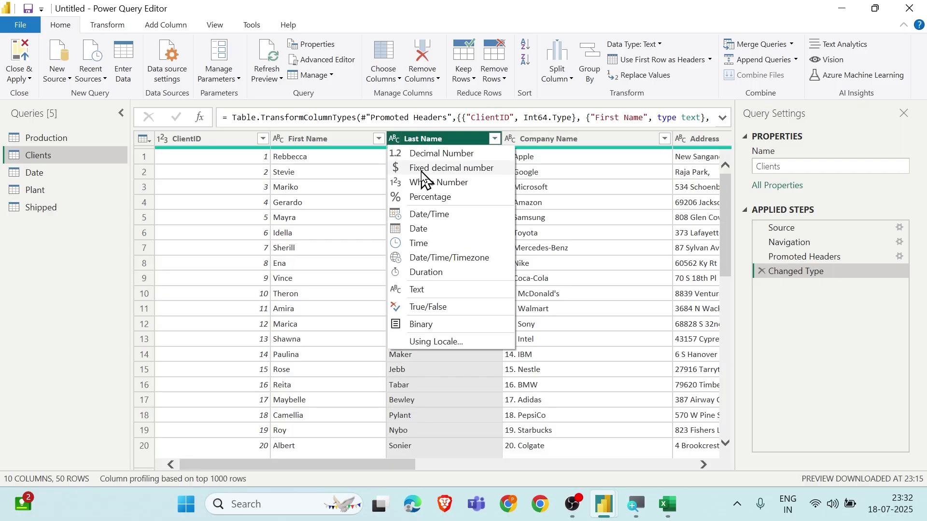
{"action": "left_click", "coordinate": [544, 189]}
- Examine how the entries in the Clients query's Company Name column are written
{"action": "scroll", "coordinate": [555, 200], "scroll_direction": "right", "scroll_amount": 3}
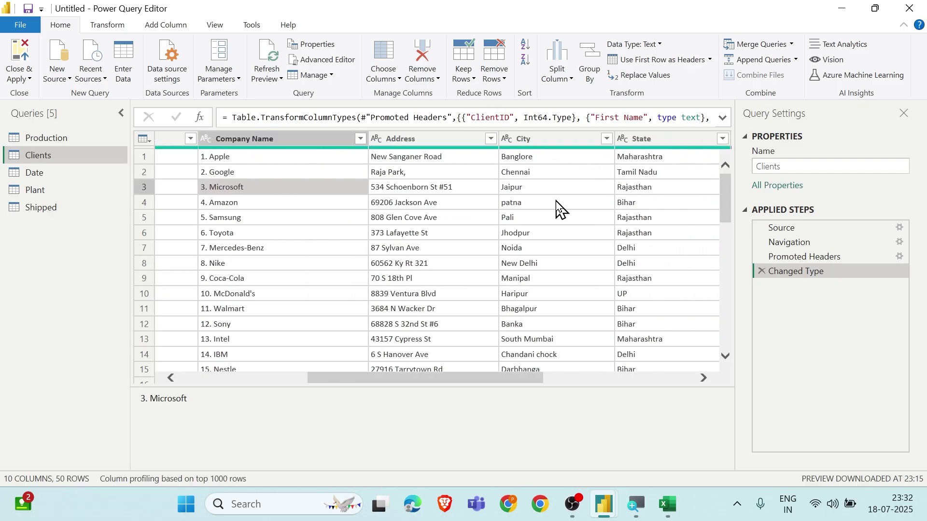
{"action": "left_click", "coordinate": [224, 157]}
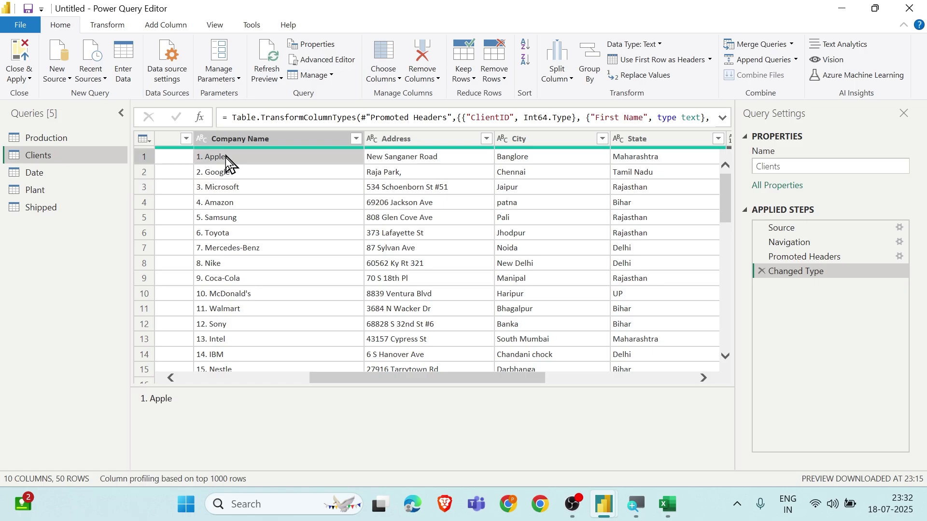
{"action": "left_click", "coordinate": [223, 186]}
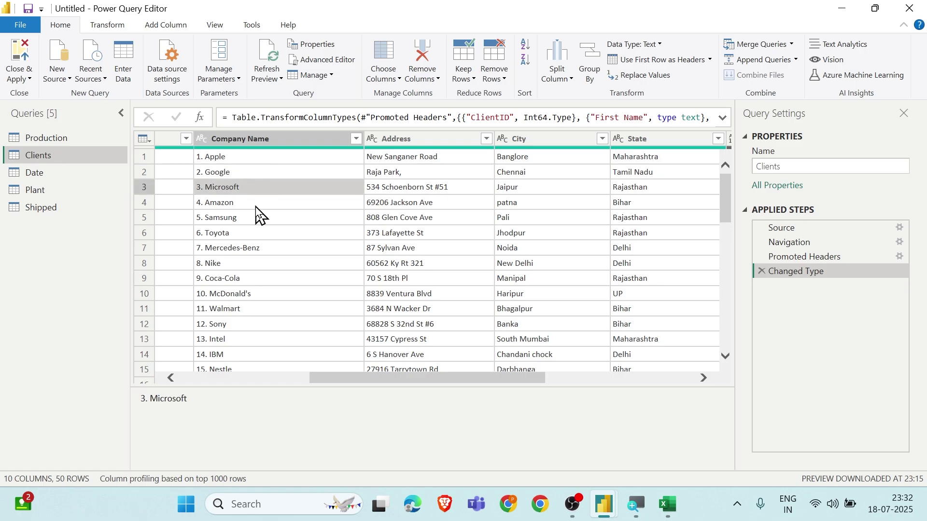
- Browse the Company Name column's filter values through the whole list and cancel the filter
{"action": "left_click", "coordinate": [356, 139]}
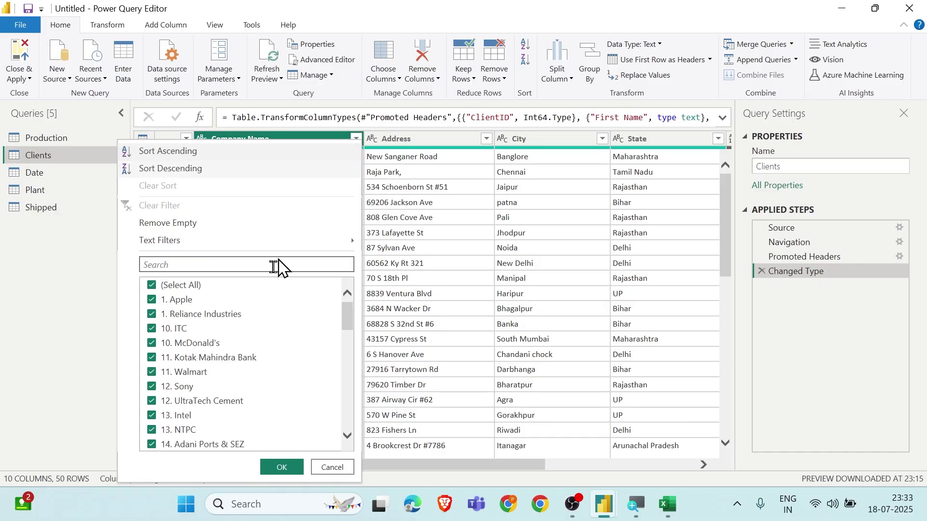
{"action": "scroll", "coordinate": [251, 367], "scroll_direction": "down", "scroll_amount": 1}
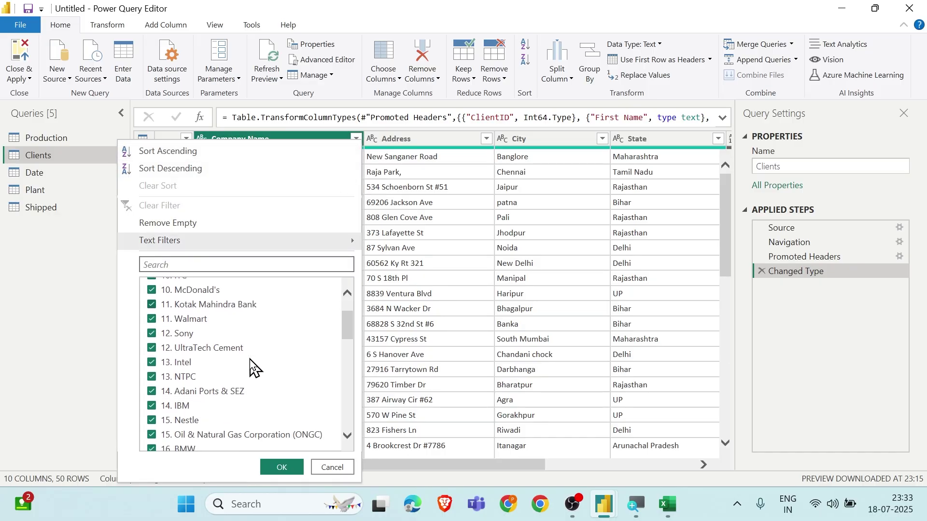
{"action": "scroll", "coordinate": [251, 367], "scroll_direction": "down", "scroll_amount": 6}
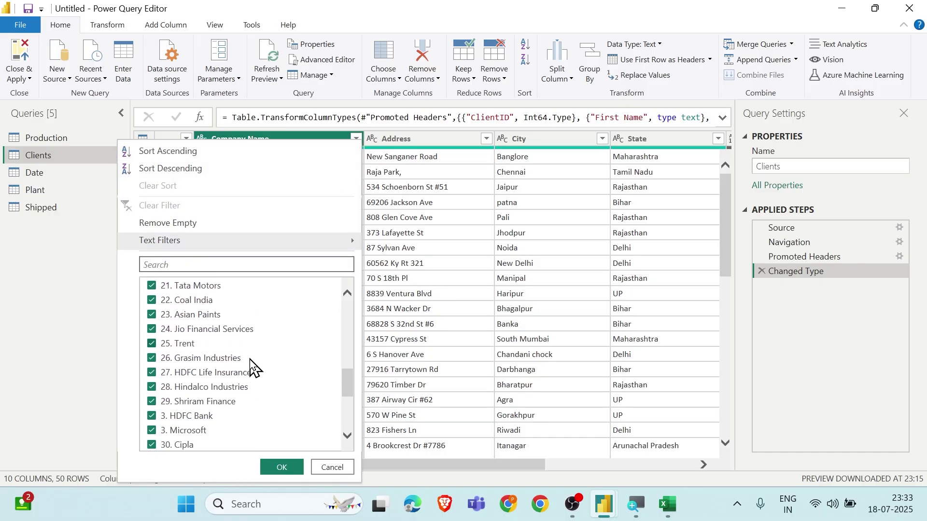
{"action": "scroll", "coordinate": [251, 368], "scroll_direction": "down", "scroll_amount": 1}
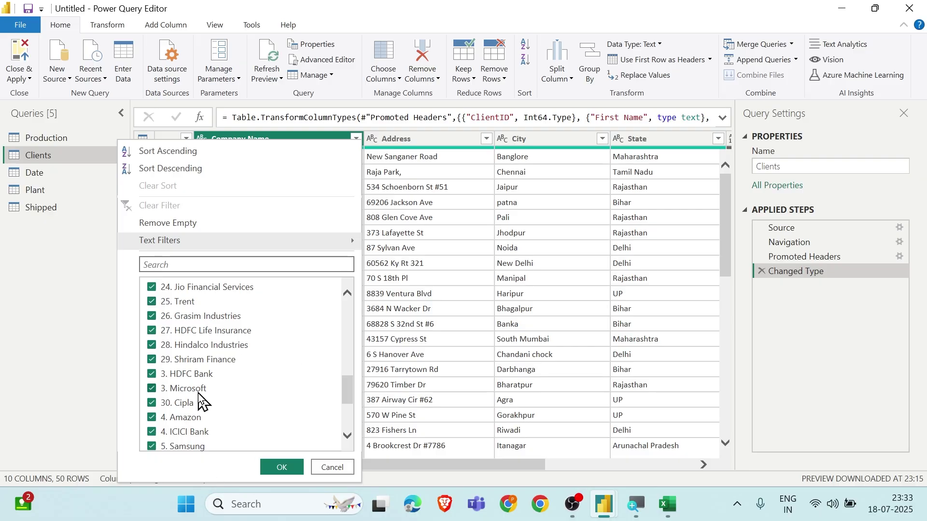
{"action": "scroll", "coordinate": [200, 403], "scroll_direction": "down", "scroll_amount": 3}
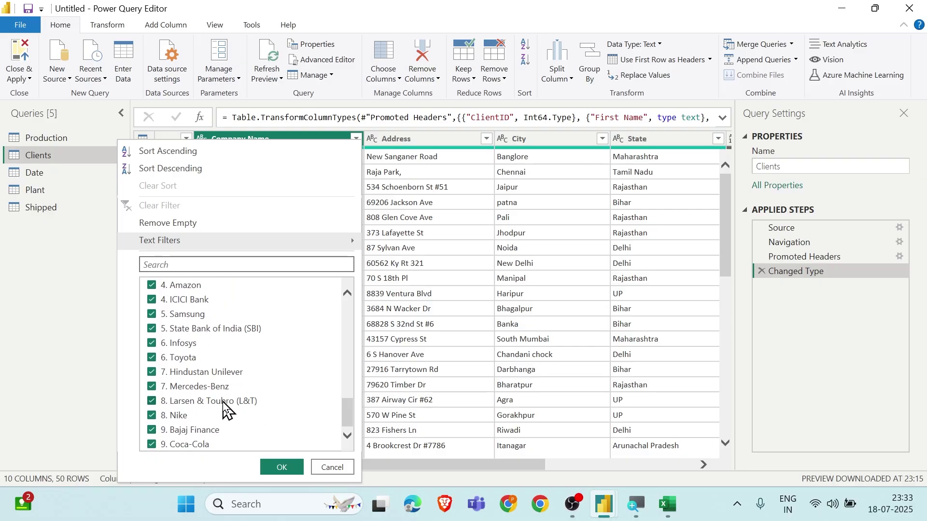
{"action": "scroll", "coordinate": [223, 406], "scroll_direction": "up", "scroll_amount": 13}
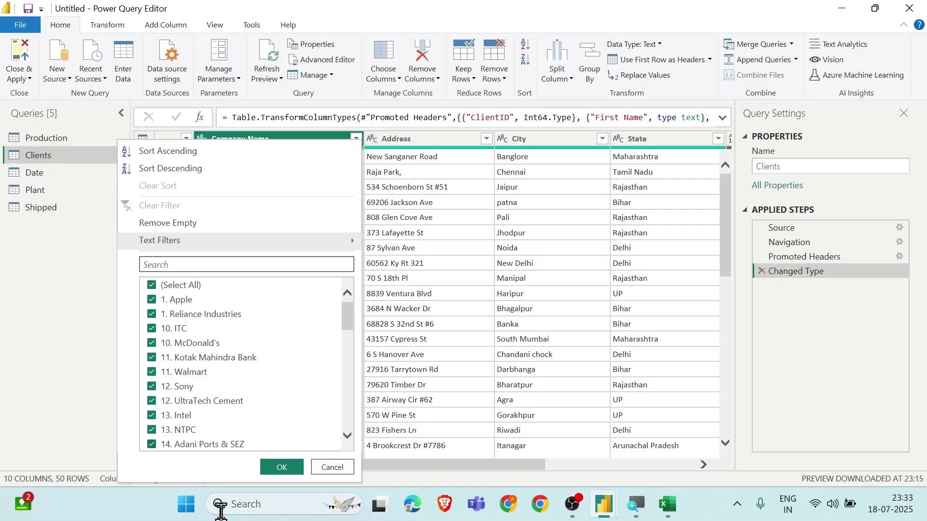
{"action": "left_click", "coordinate": [333, 469]}
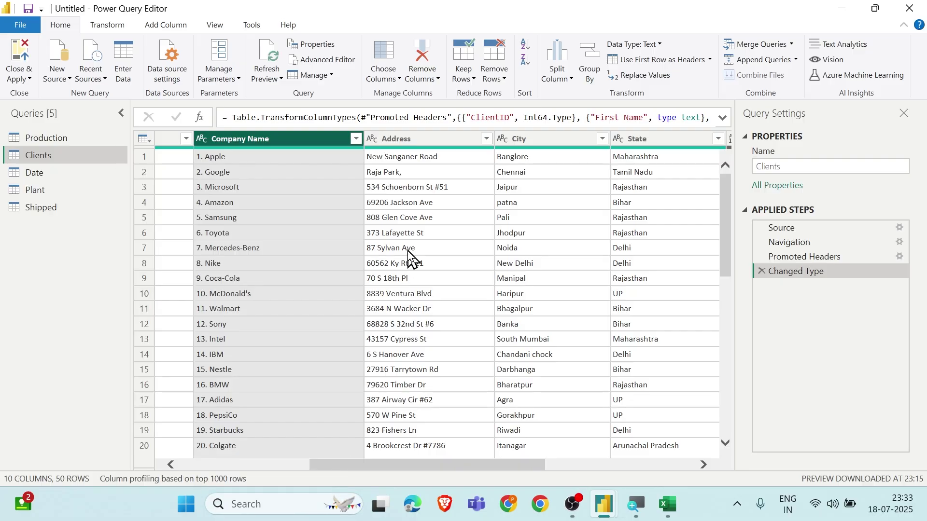
- Try the Trim transform on the Company Name column, check the rows, and remove the Trimmed Text step
{"action": "right_click", "coordinate": [265, 149]}
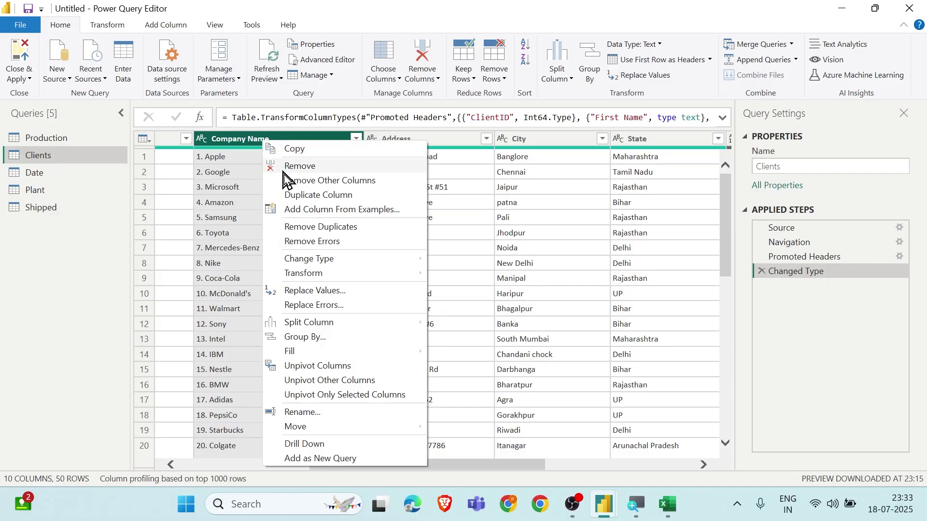
{"action": "mouse_move", "coordinate": [320, 270]}
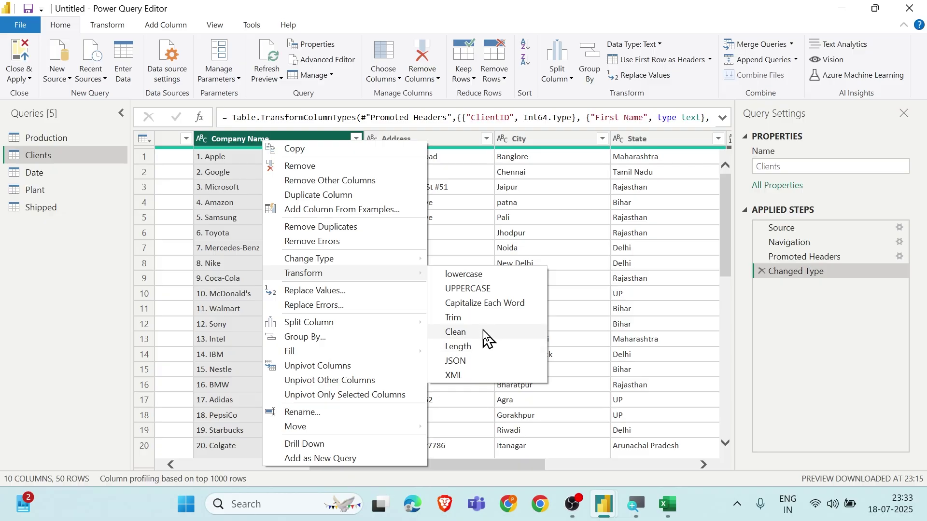
{"action": "left_click", "coordinate": [480, 317]}
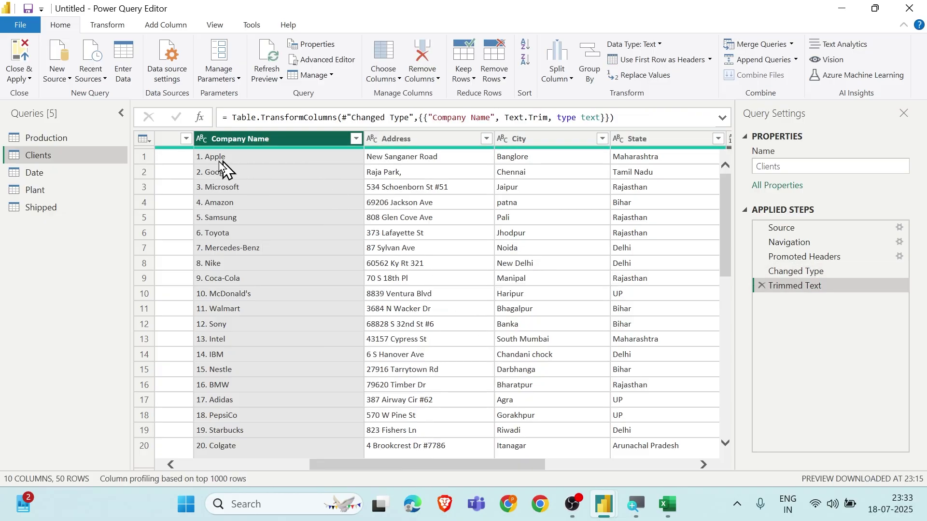
{"action": "scroll", "coordinate": [263, 303], "scroll_direction": "down", "scroll_amount": 5}
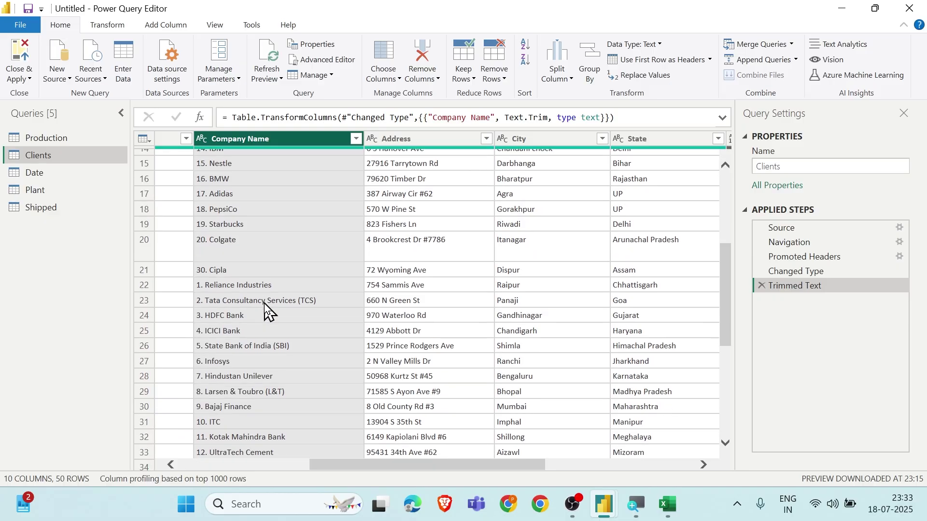
{"action": "scroll", "coordinate": [265, 303], "scroll_direction": "up", "scroll_amount": 5}
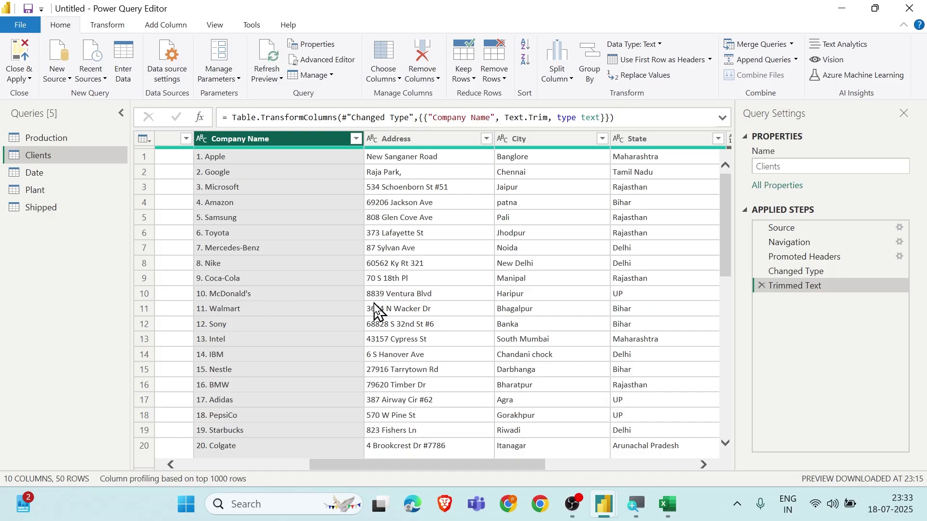
{"action": "left_click", "coordinate": [761, 286]}
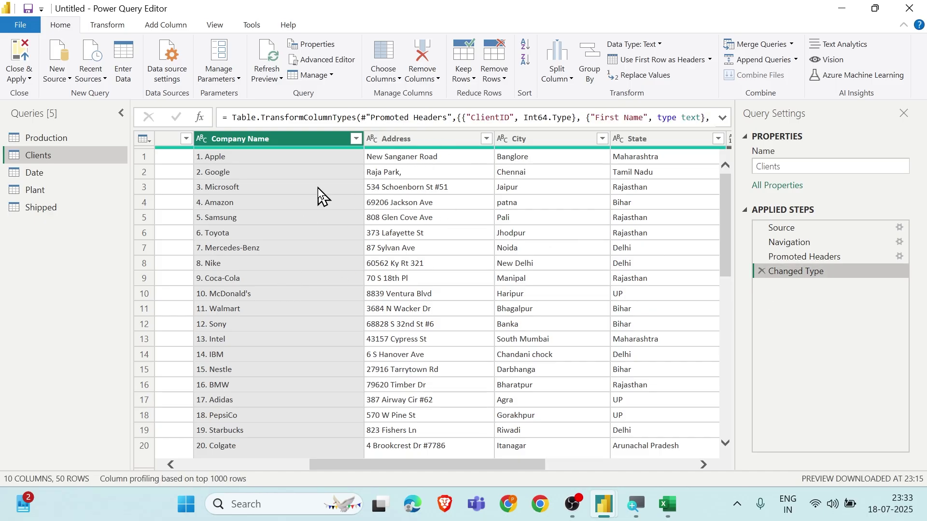
- Try the Clean transform on the Company Name column and remove the Cleaned Text step
{"action": "right_click", "coordinate": [260, 137]}
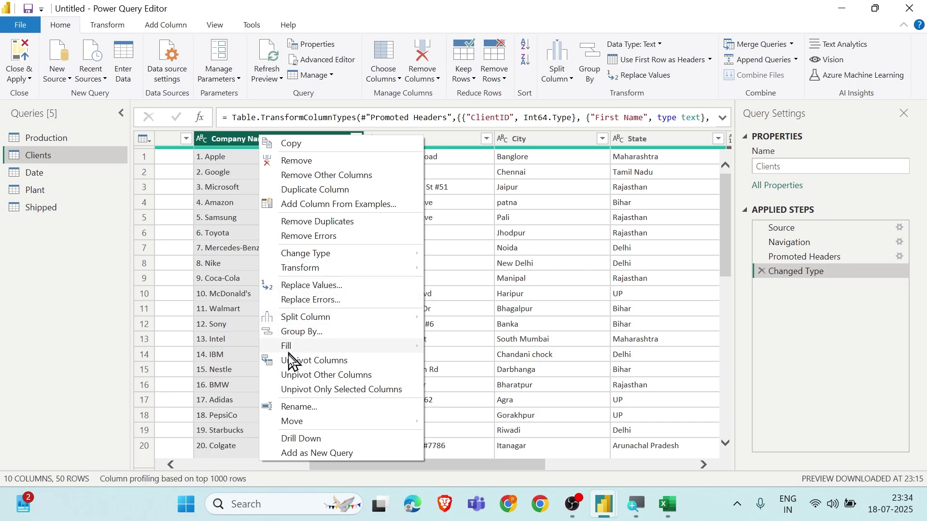
{"action": "mouse_move", "coordinate": [299, 425]}
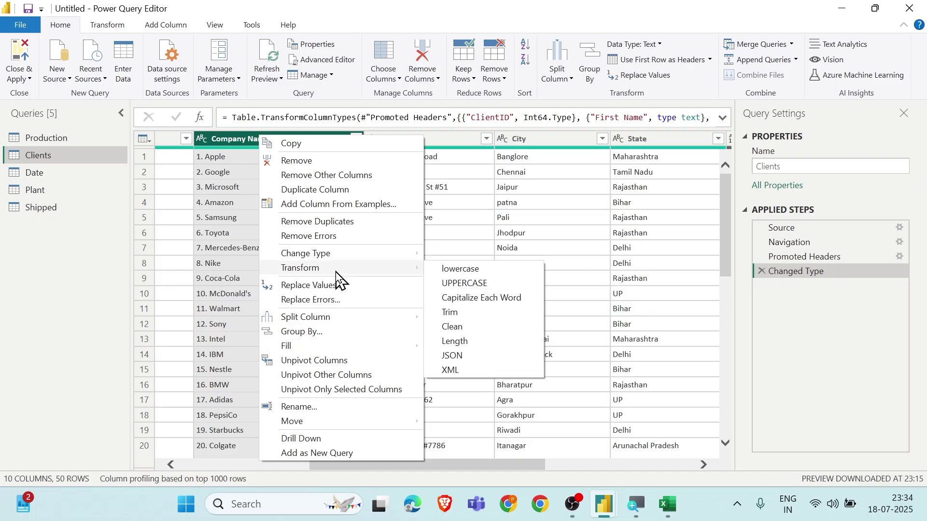
{"action": "left_click", "coordinate": [457, 327]}
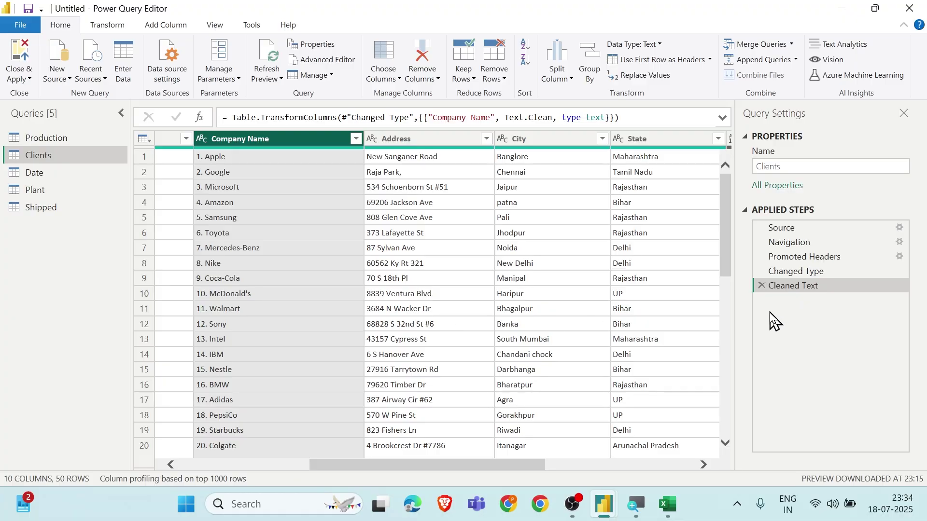
{"action": "left_click", "coordinate": [761, 286]}
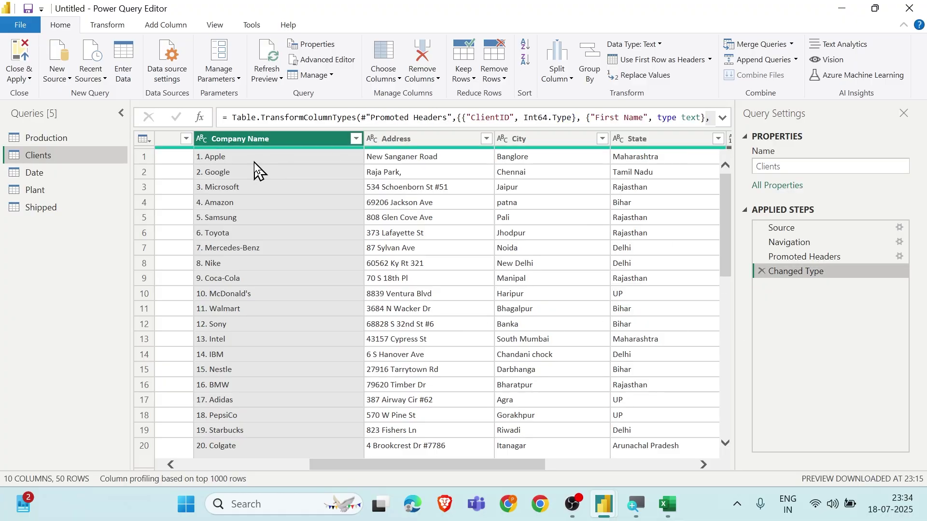
- Split the Company Name column by the custom delimiter "." at the left-most delimiter
{"action": "right_click", "coordinate": [230, 143]}
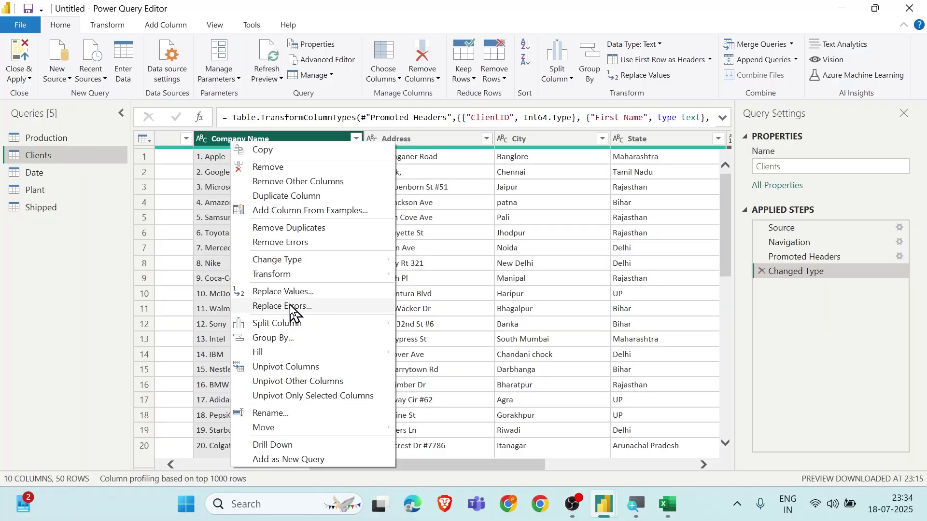
{"action": "mouse_move", "coordinate": [292, 327]}
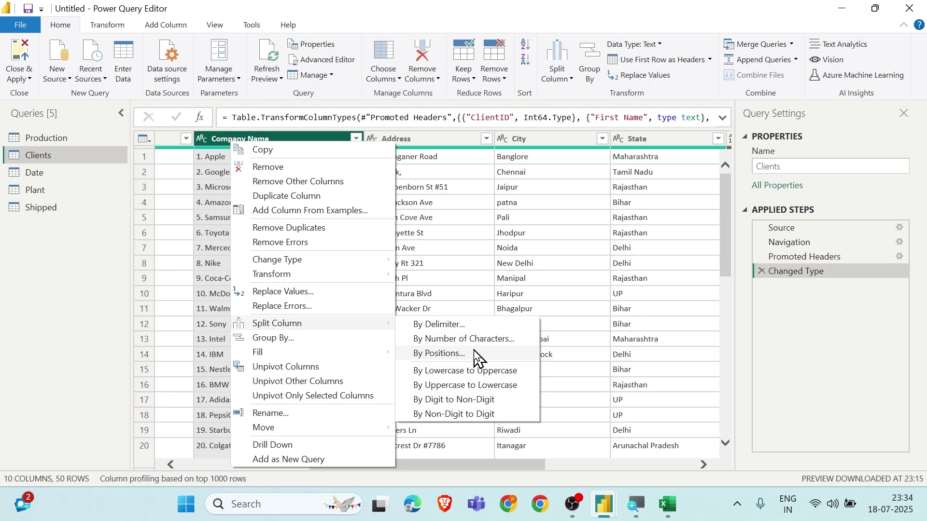
{"action": "left_click", "coordinate": [464, 324]}
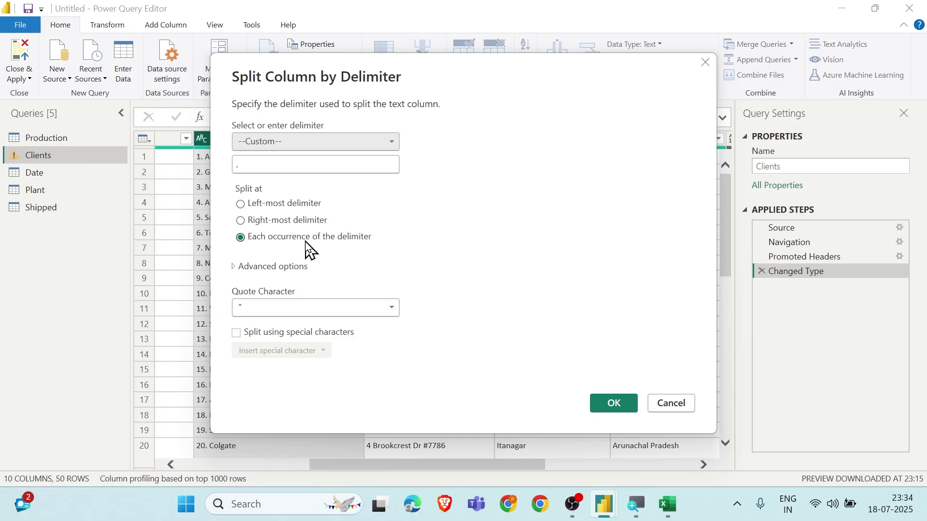
{"action": "left_click", "coordinate": [285, 225]}
{"action": "left_click", "coordinate": [275, 205]}
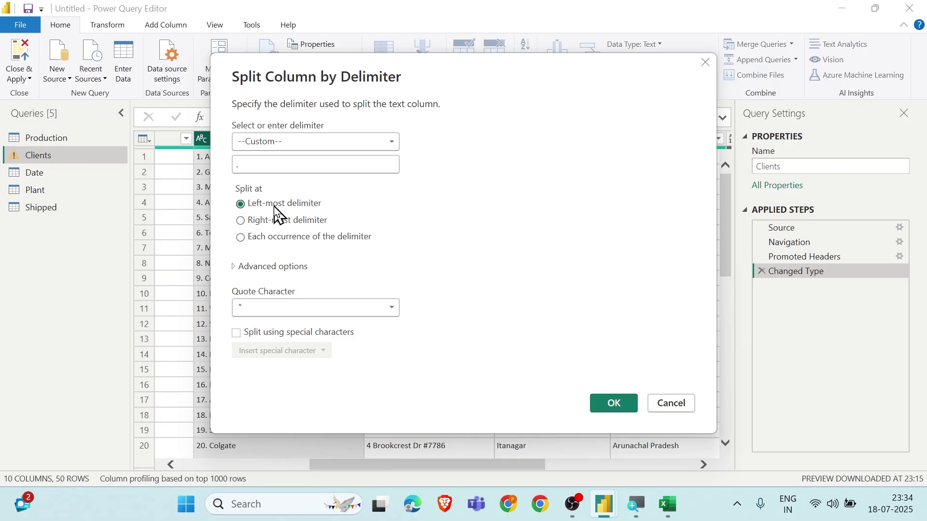
{"action": "left_click_drag", "start_coordinate": [337, 79], "coordinate": [609, 88]}
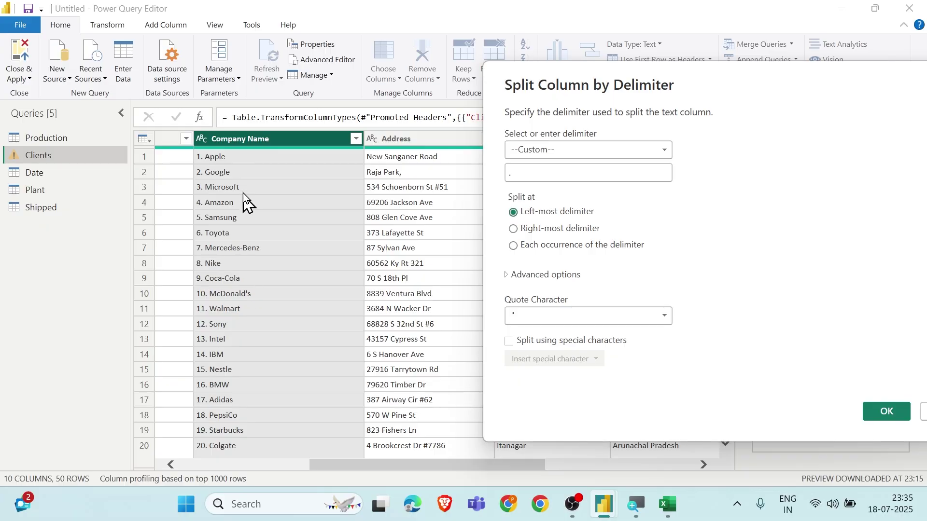
{"action": "left_click", "coordinate": [526, 172]}
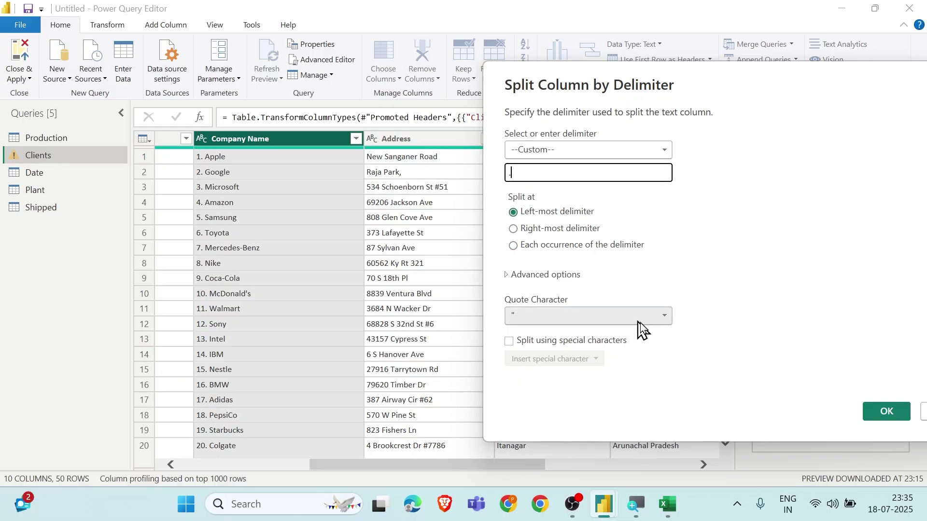
{"action": "left_click", "coordinate": [883, 418]}
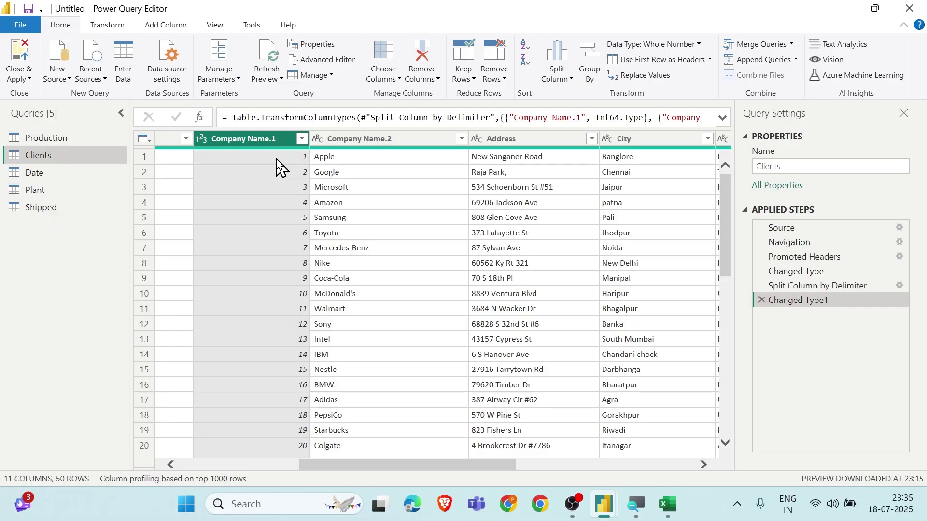
- Review the Clients columns after the split and check the Company Name.2 entries for leading spaces
{"action": "scroll", "coordinate": [380, 219], "scroll_direction": "right", "scroll_amount": 5}
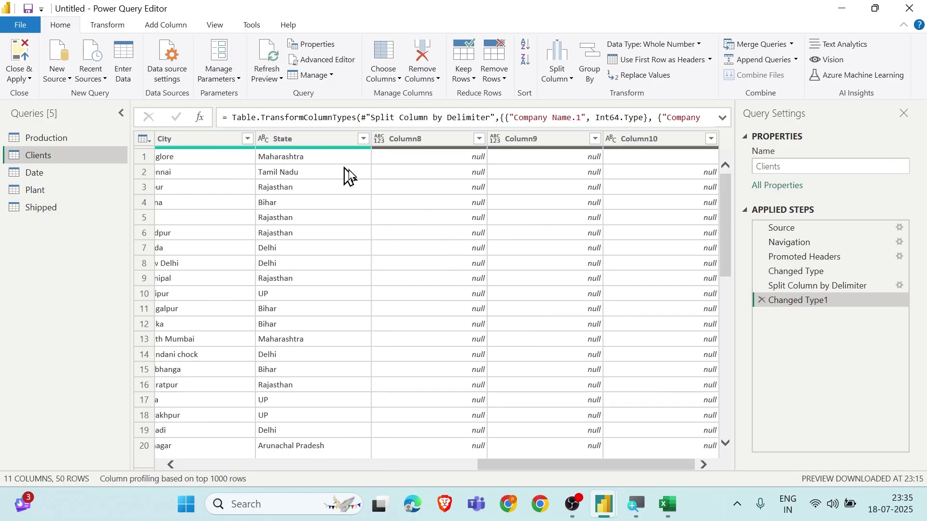
{"action": "scroll", "coordinate": [452, 209], "scroll_direction": "down", "scroll_amount": 1}
{"action": "scroll", "coordinate": [452, 208], "scroll_direction": "up", "scroll_amount": 1}
{"action": "scroll", "coordinate": [452, 207], "scroll_direction": "left", "scroll_amount": 5}
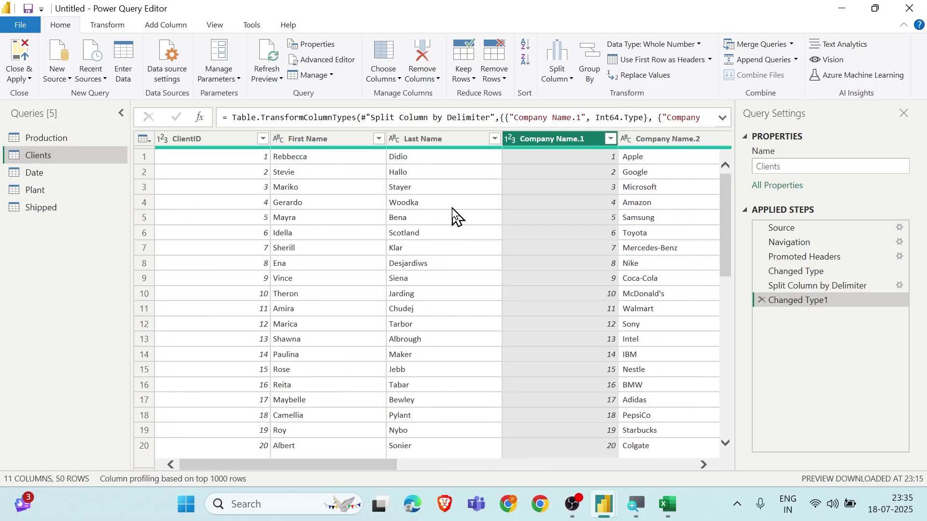
{"action": "scroll", "coordinate": [454, 212], "scroll_direction": "right", "scroll_amount": 4}
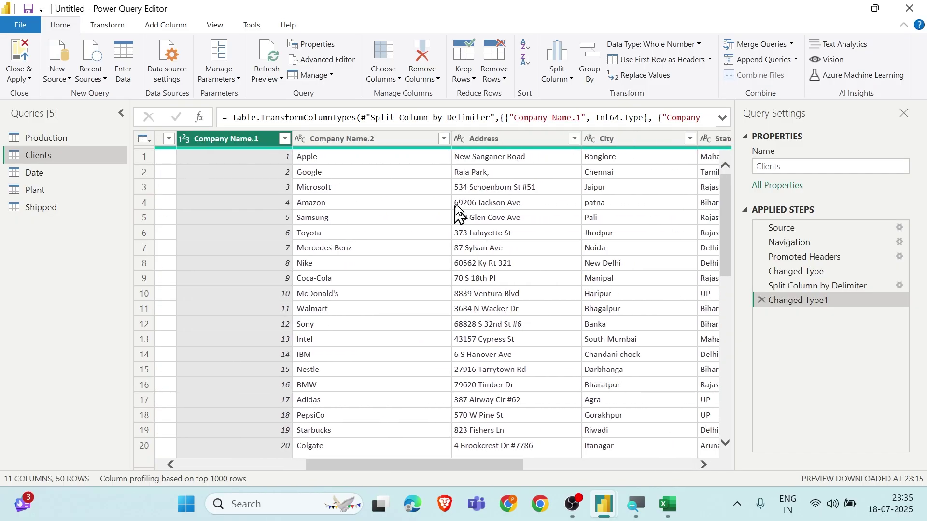
{"action": "left_click", "coordinate": [357, 140]}
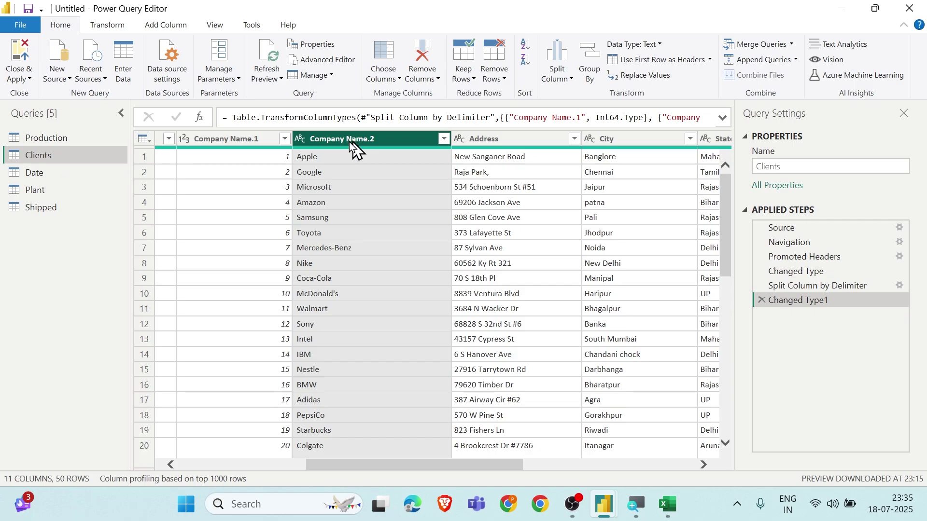
{"action": "left_click", "coordinate": [312, 157]}
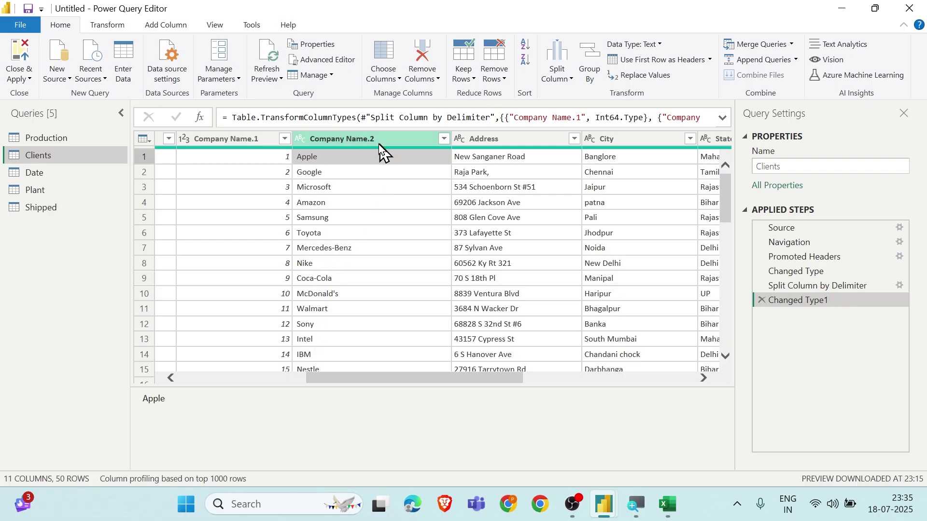
- Remove the Company Name.1 column and trim the text in the Company Name.2 column
{"action": "left_click", "coordinate": [233, 141]}
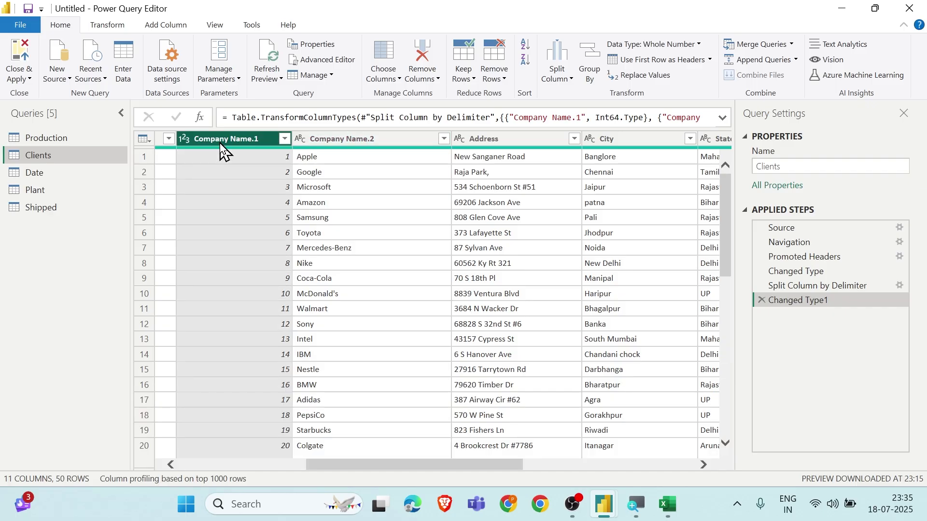
{"action": "key", "text": "Delete"}
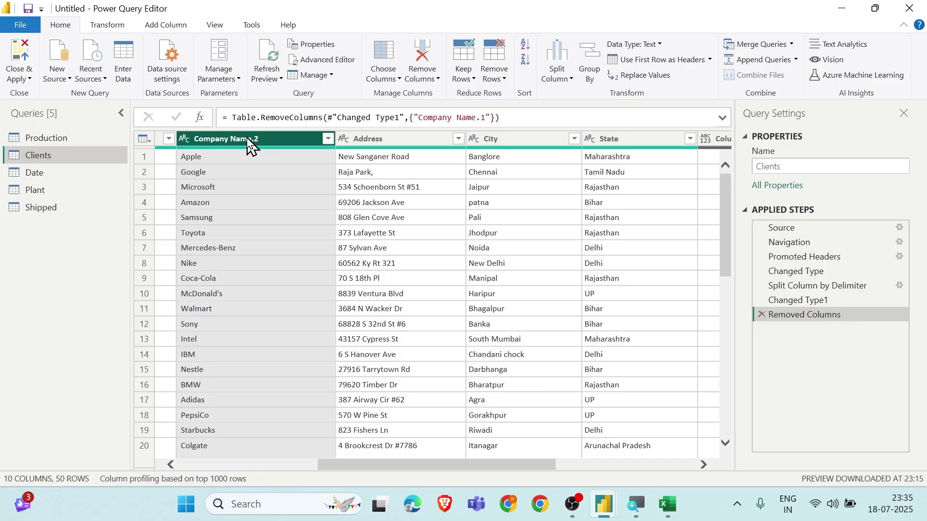
{"action": "right_click", "coordinate": [247, 137]}
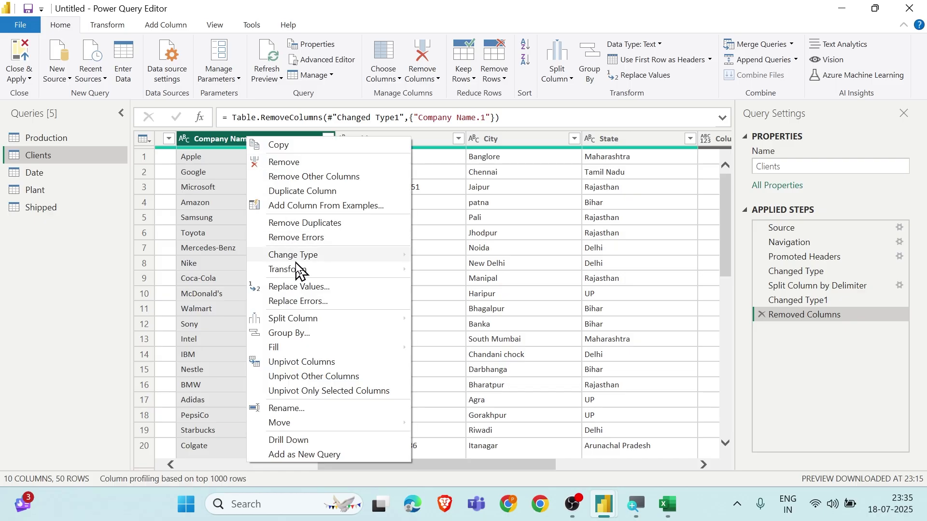
{"action": "mouse_move", "coordinate": [296, 271]}
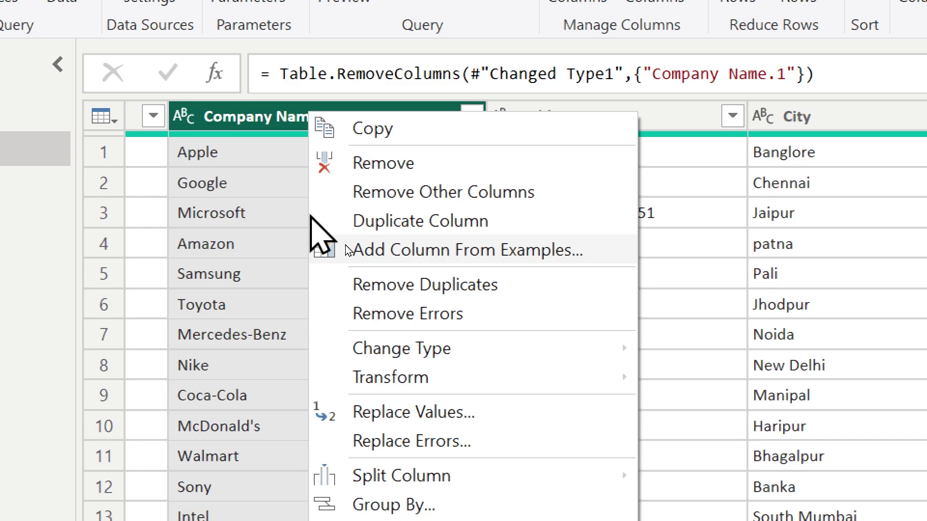
{"action": "mouse_move", "coordinate": [529, 379]}
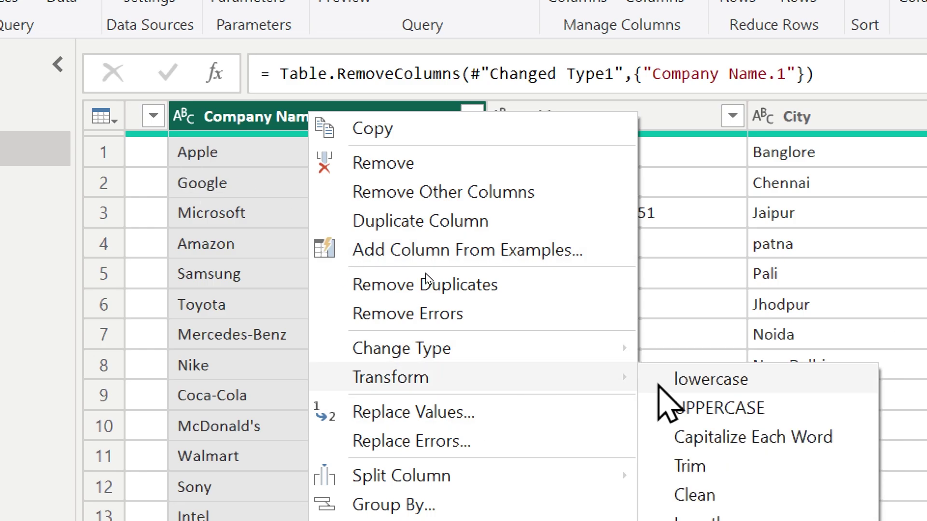
{"action": "left_click", "coordinate": [718, 471]}
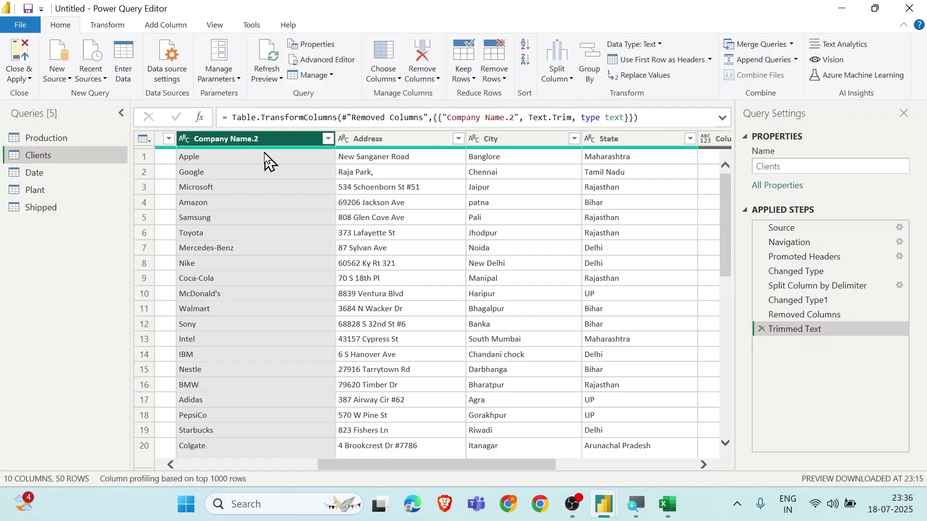
- Rename the Company Name.2 column in Clients as Company Name
{"action": "double_click", "coordinate": [259, 144]}
{"action": "key", "text": "BackSpace"}
{"action": "key", "text": "BackSpace"}
{"action": "key", "text": "BackSpace"}
{"action": "key", "text": "BackSpace"}
{"action": "key", "text": "BackSpace"}
{"action": "key", "text": "BackSpace"}
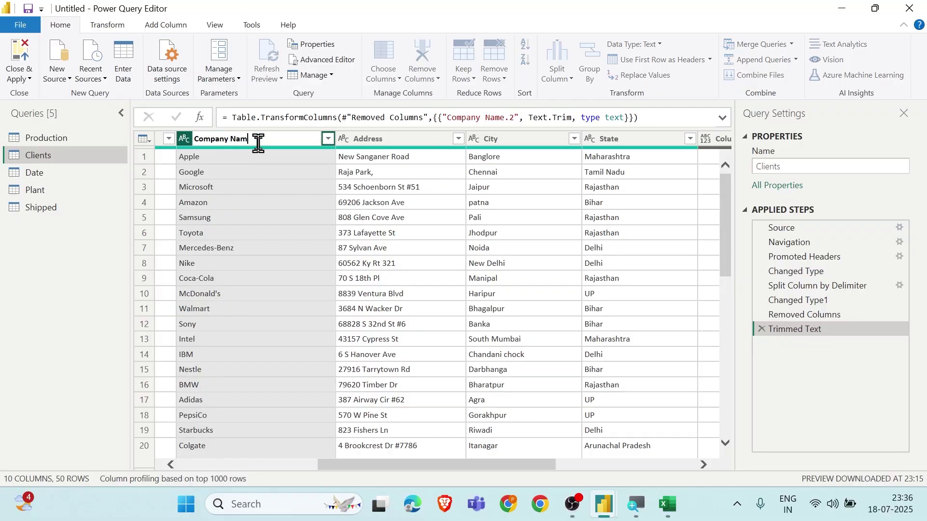
{"action": "type", "text": "Name"}
{"action": "key", "text": "Return"}
- Remove the empty Column8, Column9 and Column10 from Clients and check the remaining columns
{"action": "scroll", "coordinate": [343, 188], "scroll_direction": "right", "scroll_amount": 5}
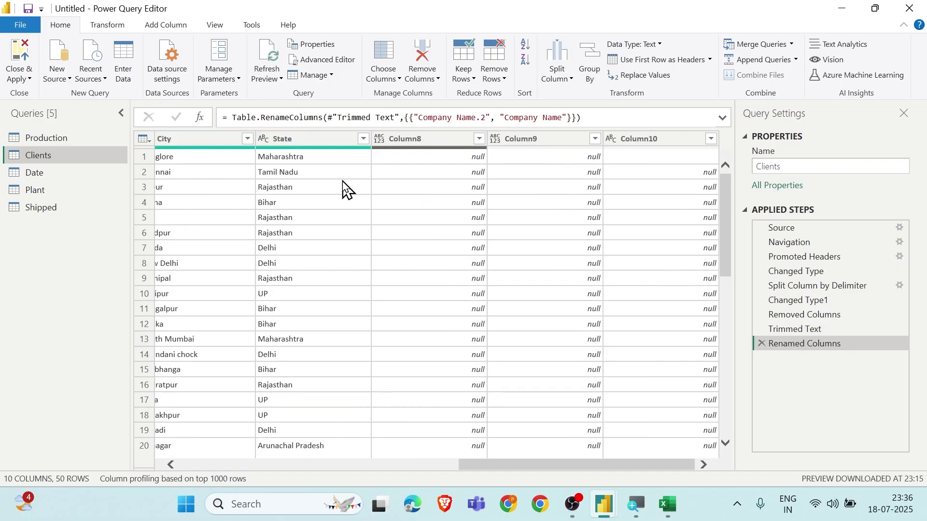
{"action": "left_click", "coordinate": [432, 140]}
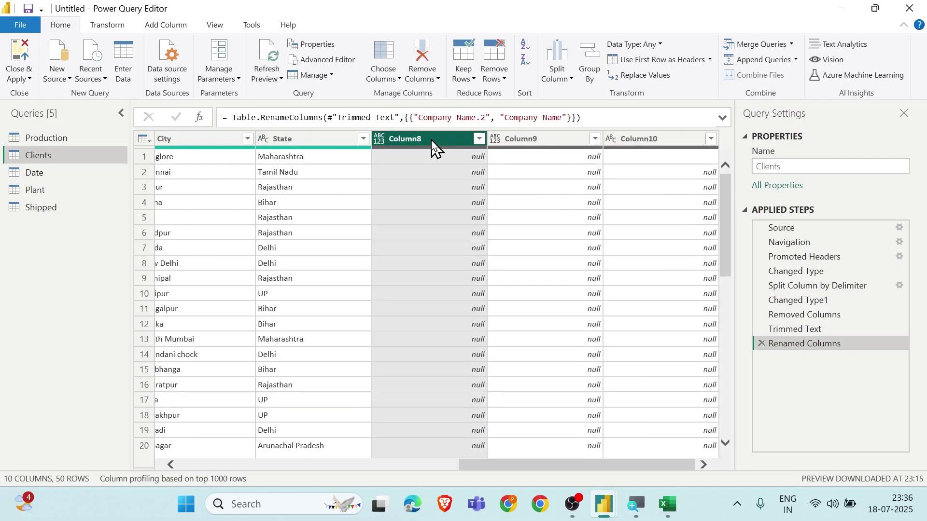
{"action": "key", "text": "shift+Right"}
{"action": "key", "text": "shift+Right"}
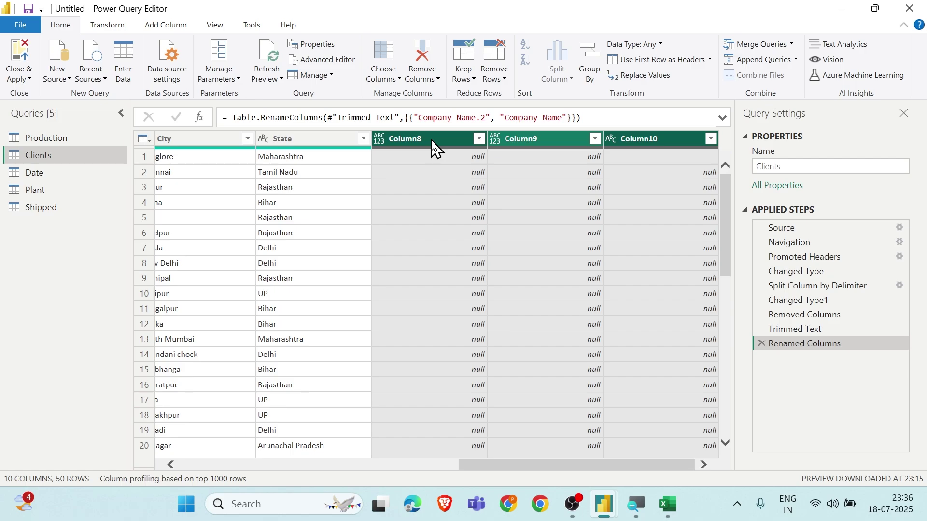
{"action": "key", "text": "Delete"}
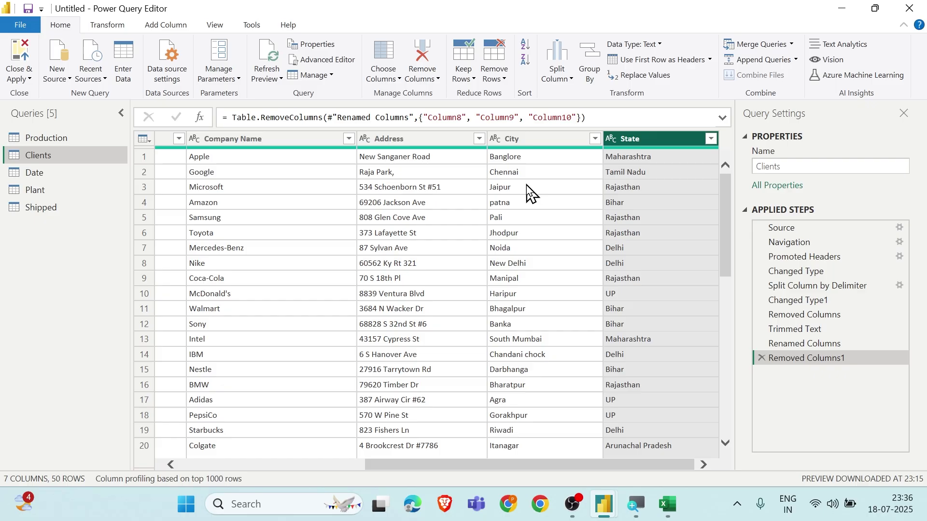
{"action": "scroll", "coordinate": [557, 195], "scroll_direction": "left", "scroll_amount": 5}
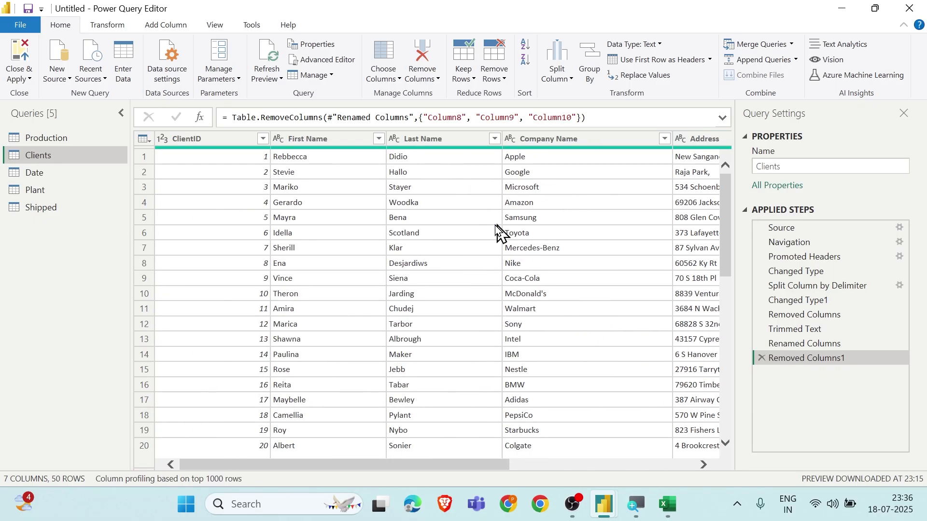
{"action": "scroll", "coordinate": [492, 238], "scroll_direction": "right", "scroll_amount": 5}
{"action": "scroll", "coordinate": [492, 238], "scroll_direction": "left", "scroll_amount": 5}
- Remove the DateKey column from the Date query
{"action": "left_click", "coordinate": [72, 175]}
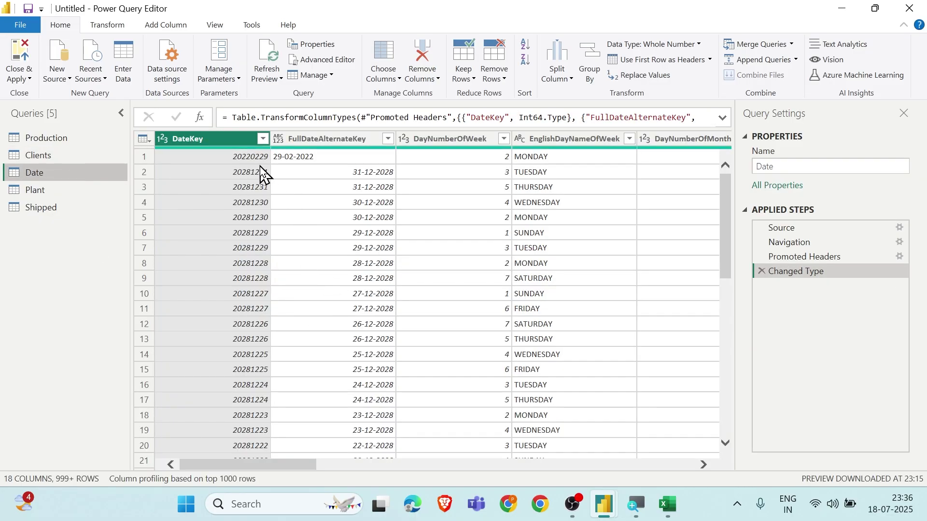
{"action": "left_click", "coordinate": [323, 141]}
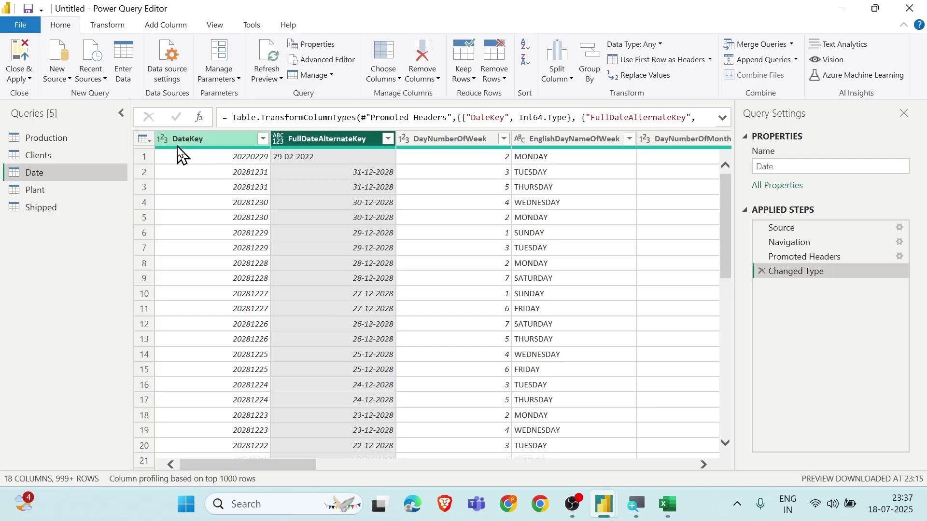
{"action": "left_click", "coordinate": [190, 144]}
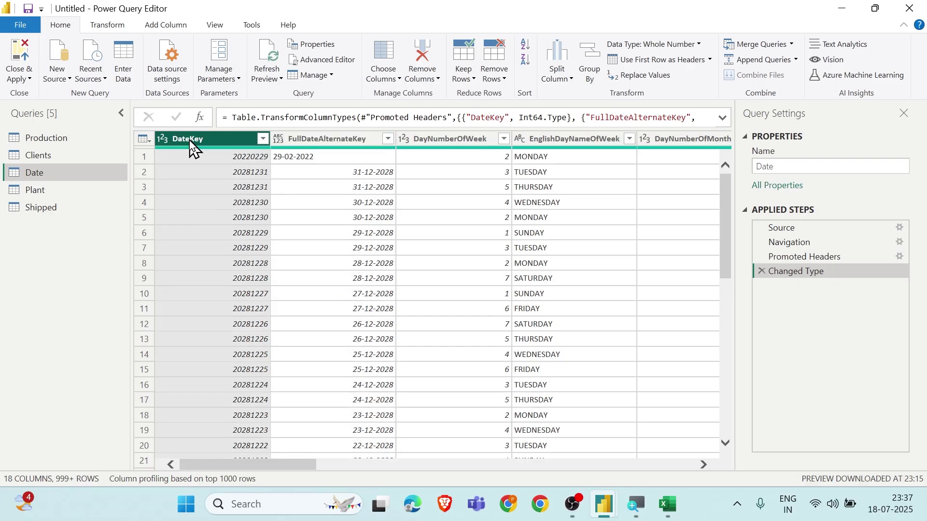
{"action": "key", "text": "Delete"}
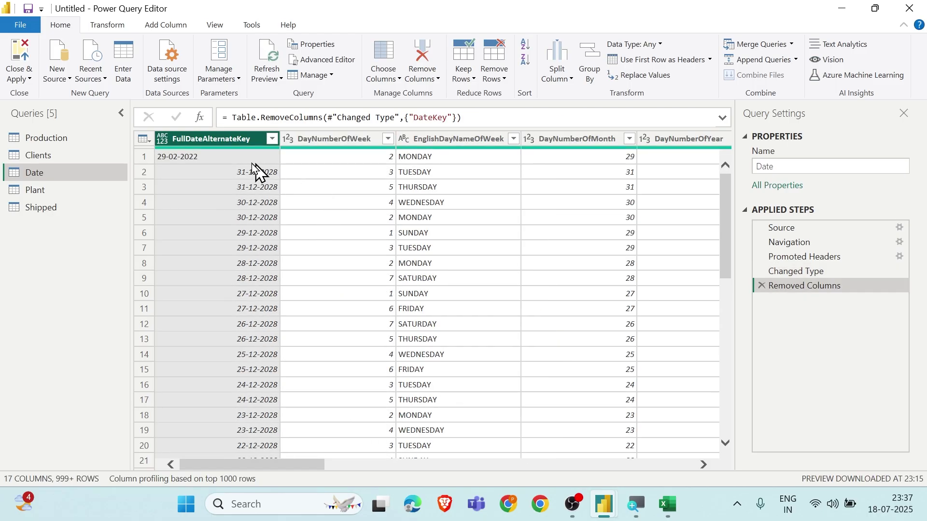
- Try the Date data type on the FullDateAlternateKey column and remove the Changed Type1 step
{"action": "left_click", "coordinate": [161, 142]}
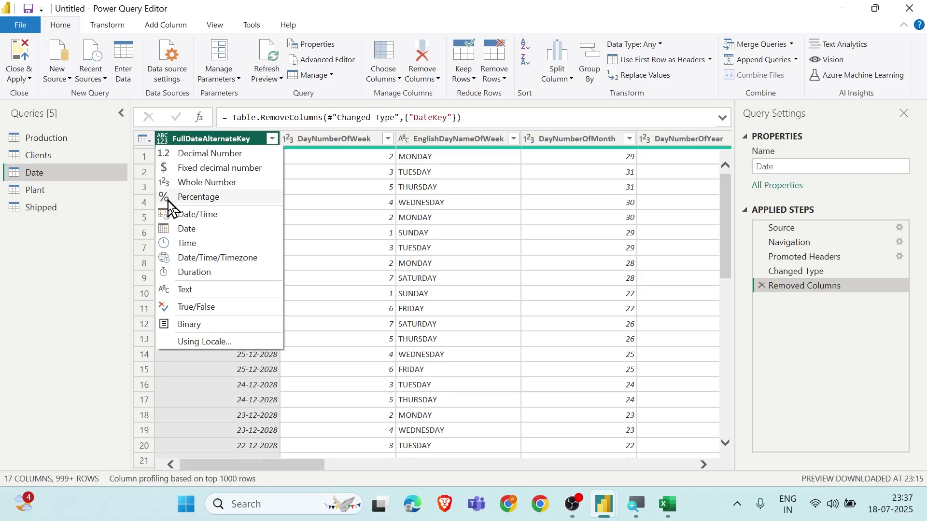
{"action": "left_click", "coordinate": [172, 230]}
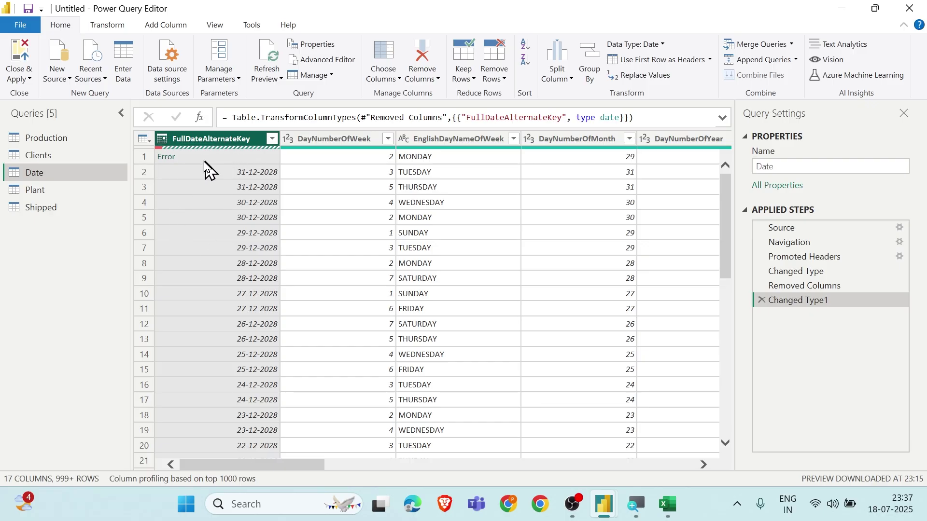
{"action": "left_click", "coordinate": [162, 140]}
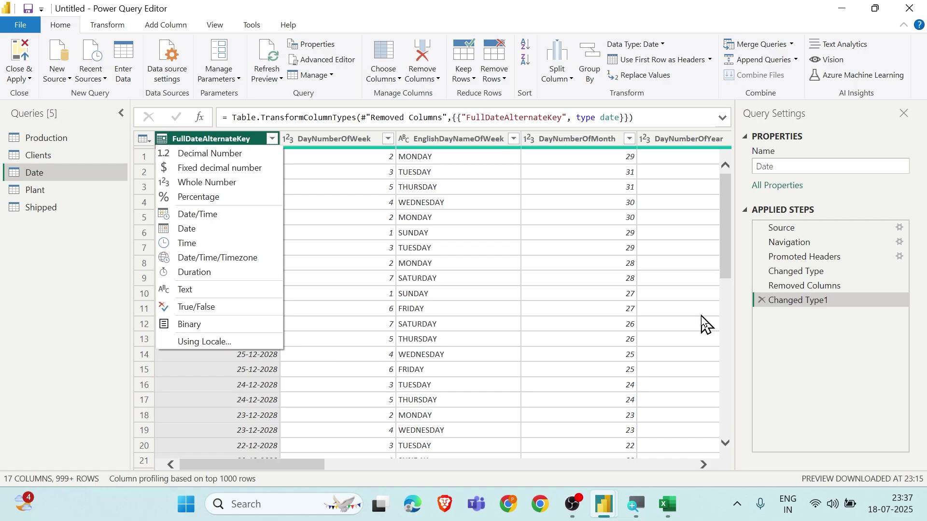
{"action": "left_click", "coordinate": [761, 300]}
{"action": "left_click", "coordinate": [761, 300]}
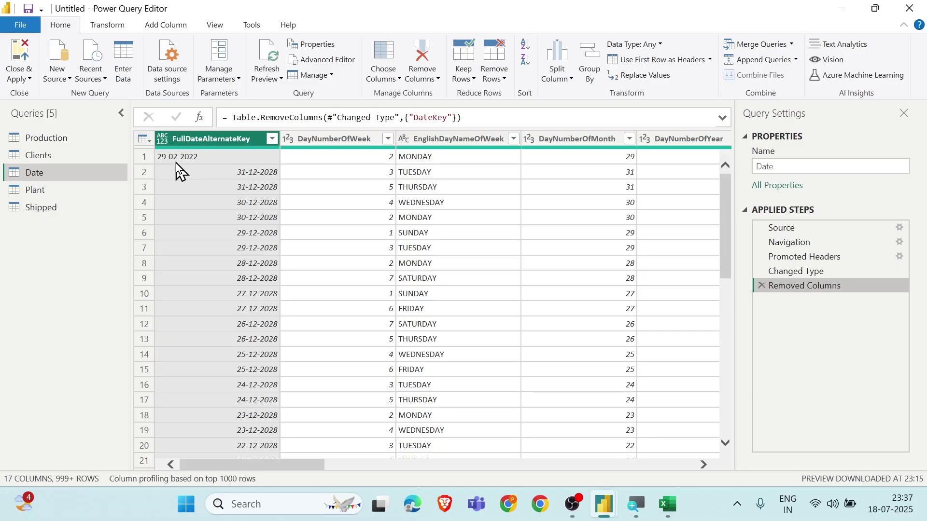
- Set the FullDateAlternateKey column's data type to Date
{"action": "left_click", "coordinate": [163, 141]}
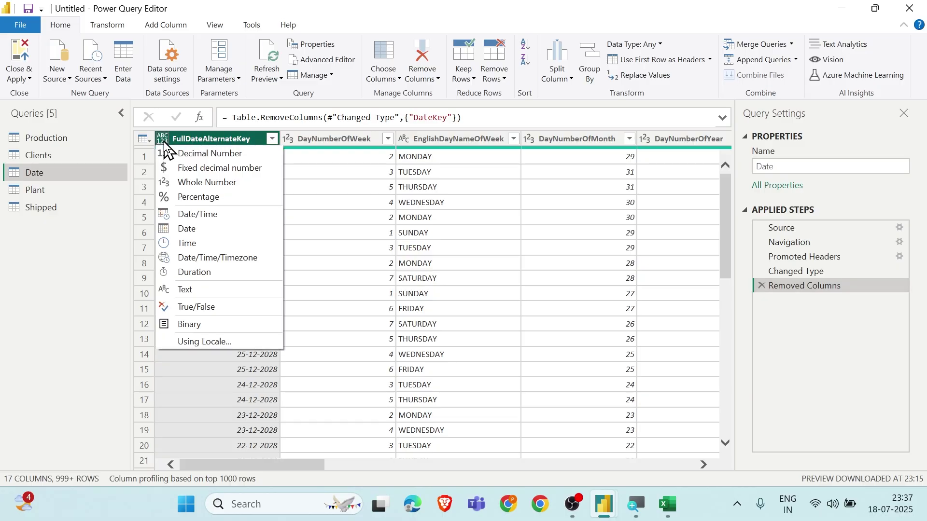
{"action": "left_click", "coordinate": [180, 229]}
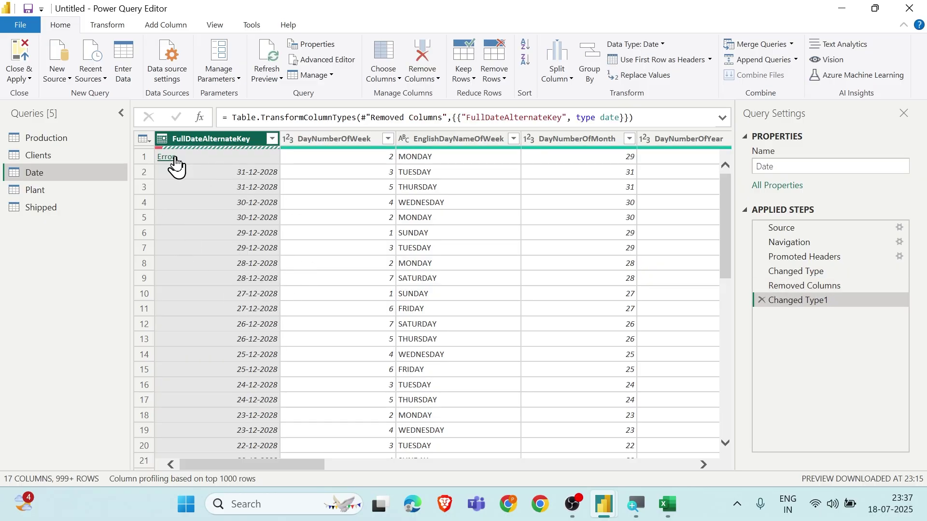
- Read the details of the error cell in FullDateAlternateKey and remove the drill-down step this adds
{"action": "left_click", "coordinate": [168, 159]}
{"action": "left_click", "coordinate": [167, 159]}
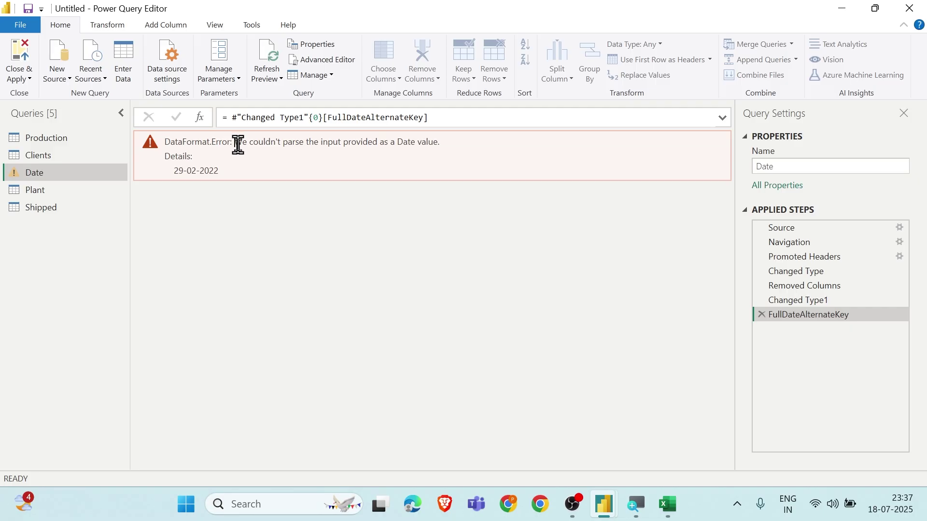
{"action": "left_click_drag", "start_coordinate": [235, 142], "coordinate": [442, 151]}
{"action": "left_click", "coordinate": [468, 157]}
{"action": "left_click_drag", "start_coordinate": [218, 172], "coordinate": [175, 182]}
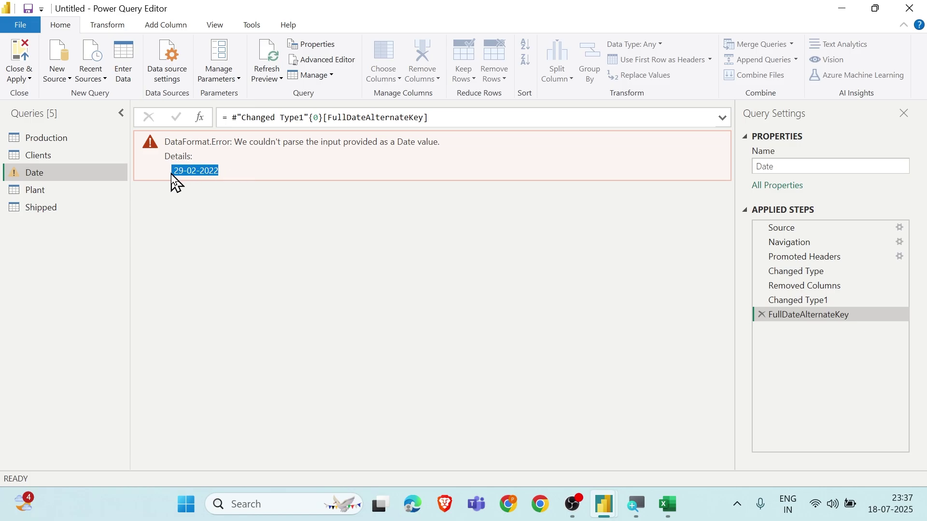
{"action": "left_click", "coordinate": [270, 181]}
{"action": "left_click_drag", "start_coordinate": [177, 171], "coordinate": [229, 175]}
{"action": "left_click", "coordinate": [261, 175]}
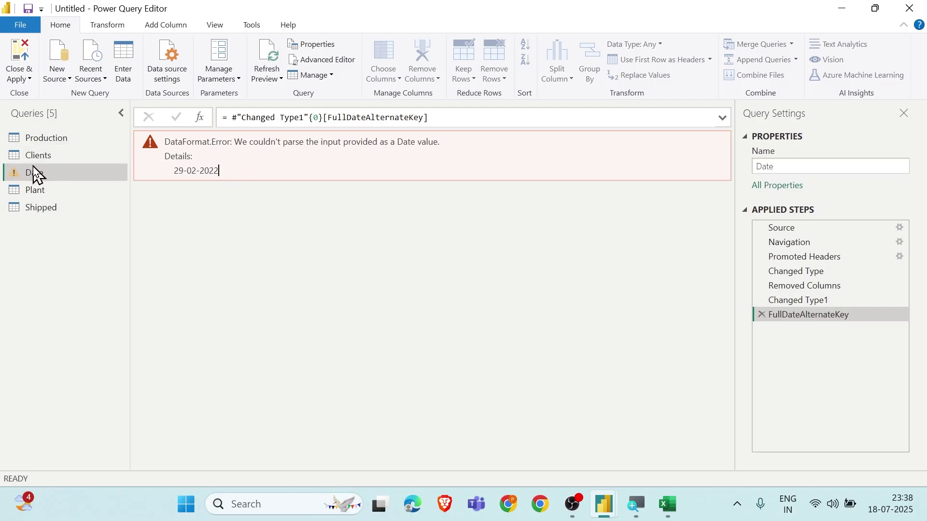
{"action": "left_click", "coordinate": [761, 316]}
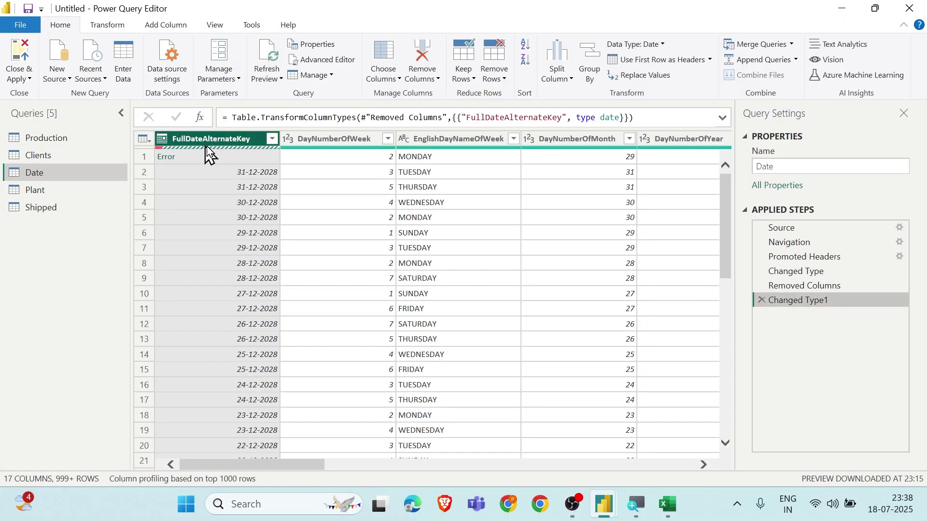
- Remove the rows with errors in the FullDateAlternateKey column and check the column's quality
{"action": "left_click", "coordinate": [271, 141]}
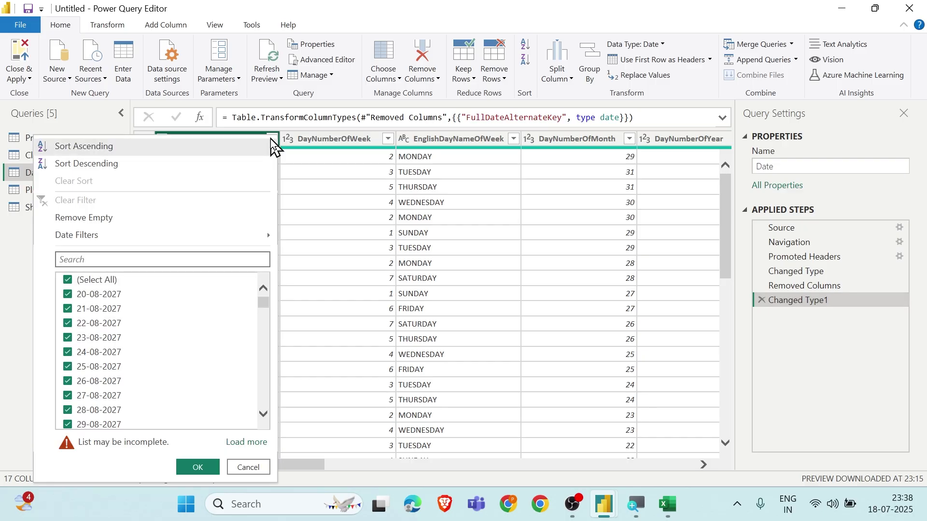
{"action": "left_click", "coordinate": [298, 202]}
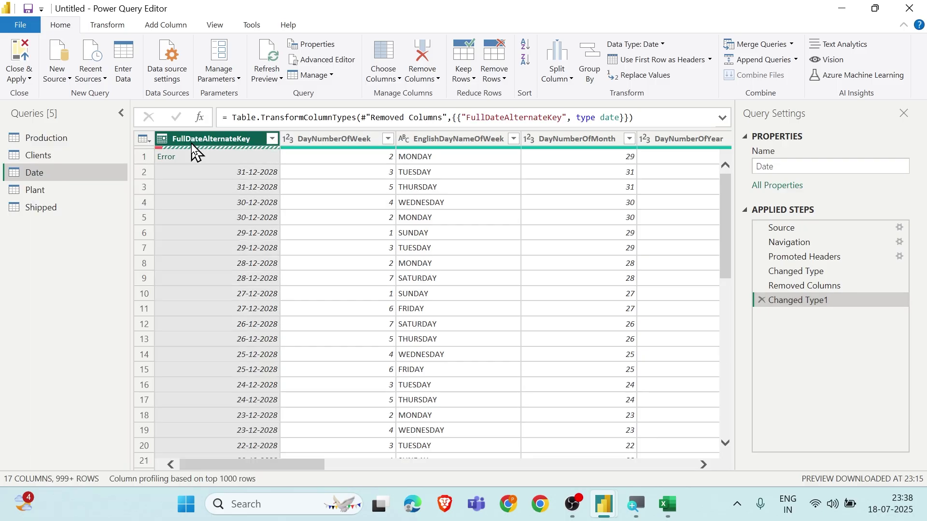
{"action": "right_click", "coordinate": [192, 143]}
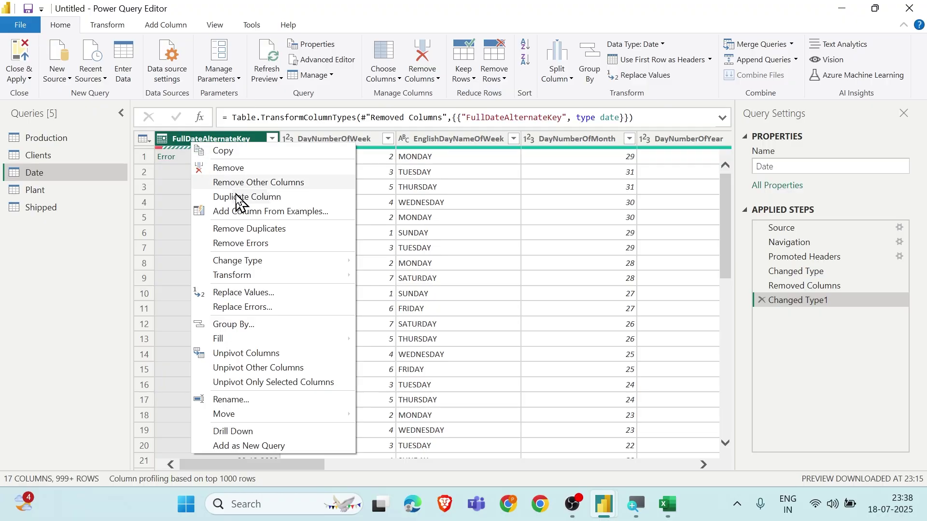
{"action": "left_click", "coordinate": [250, 244]}
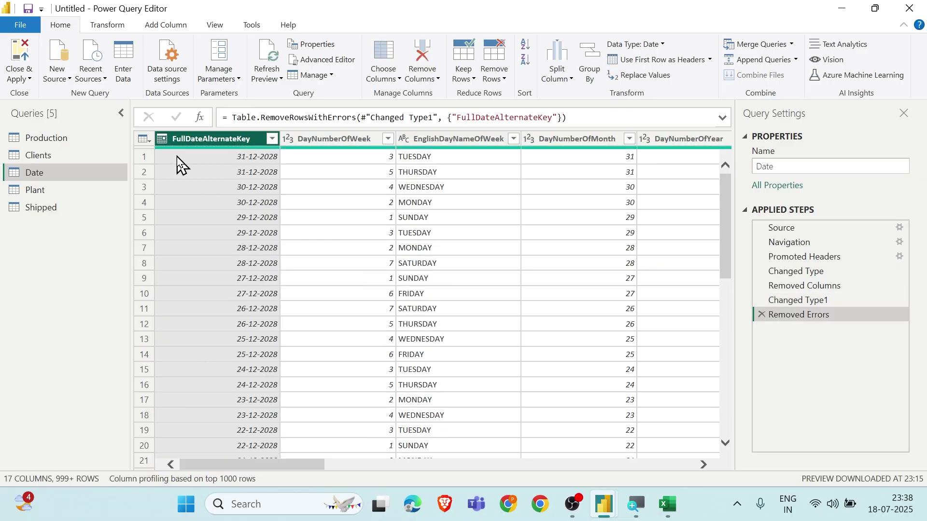
{"action": "mouse_move", "coordinate": [176, 151]}
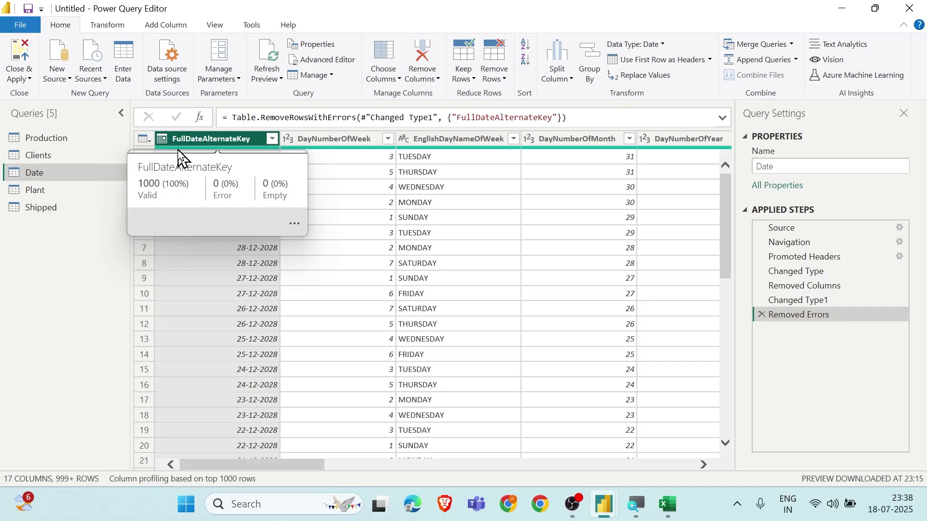
- Review the remaining columns of the Date query and the columns of the Plant query
{"action": "left_click", "coordinate": [343, 137]}
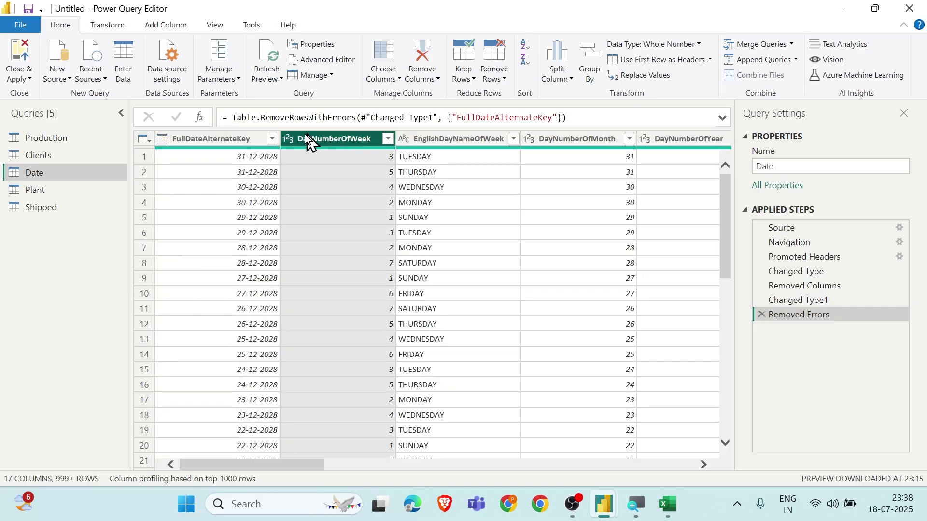
{"action": "scroll", "coordinate": [445, 230], "scroll_direction": "right", "scroll_amount": 2}
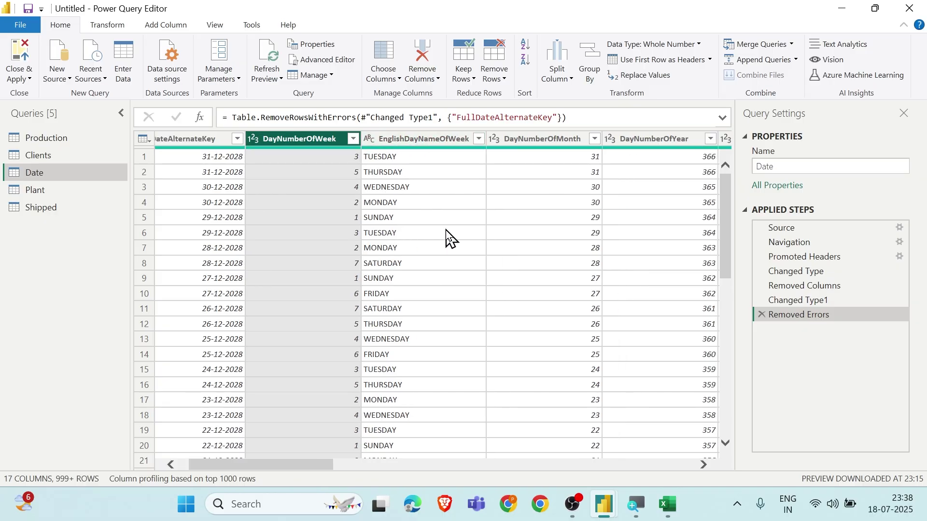
{"action": "scroll", "coordinate": [445, 230], "scroll_direction": "right", "scroll_amount": 10}
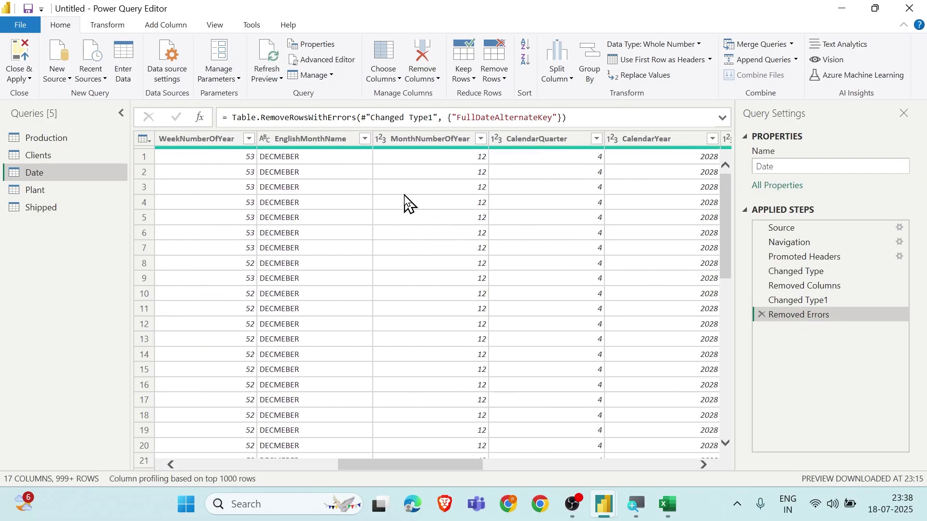
{"action": "scroll", "coordinate": [482, 196], "scroll_direction": "right", "scroll_amount": 10}
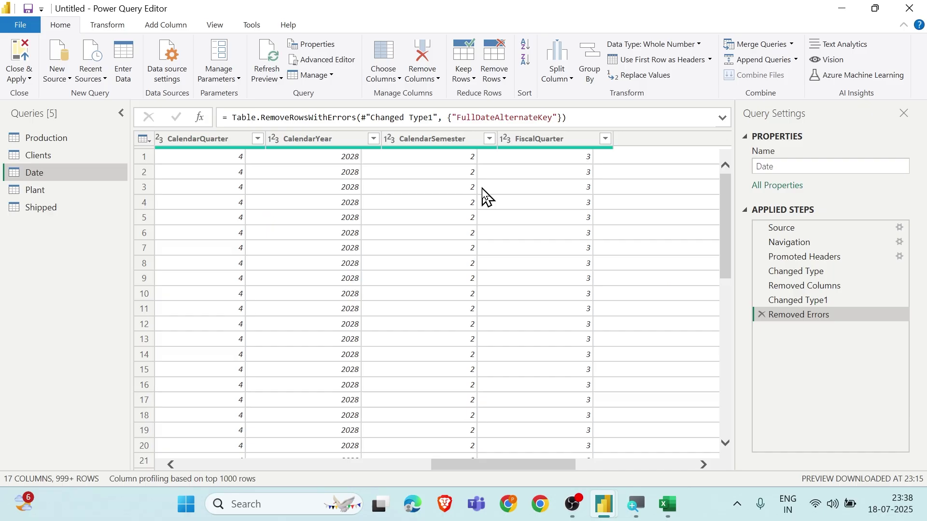
{"action": "scroll", "coordinate": [483, 196], "scroll_direction": "right", "scroll_amount": 10}
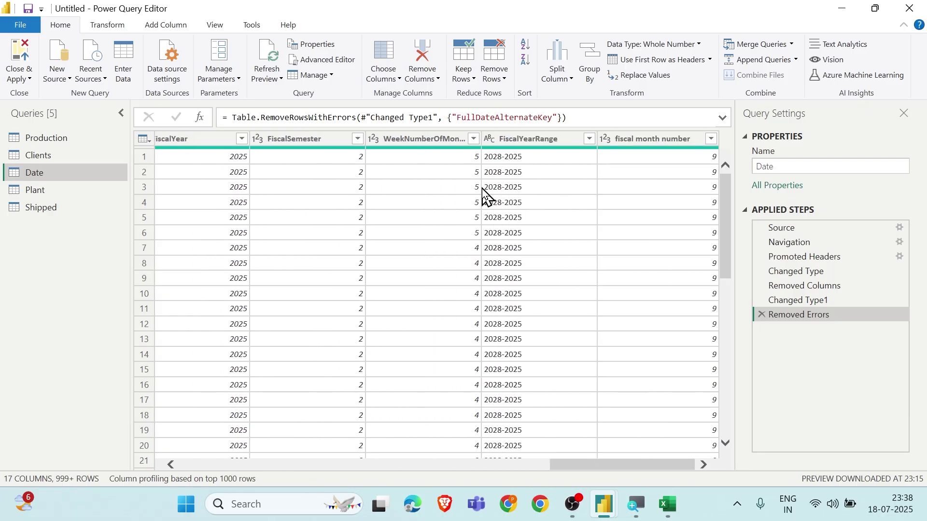
{"action": "left_click", "coordinate": [56, 189]}
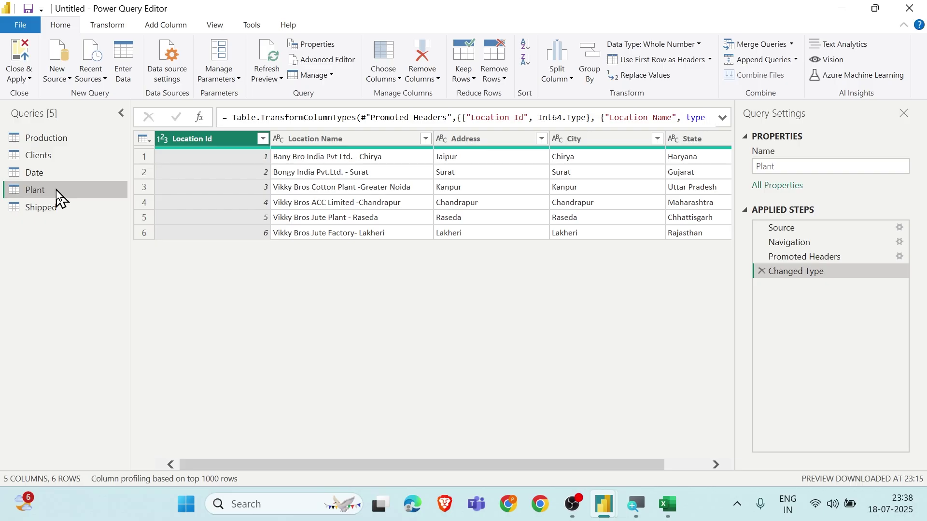
{"action": "scroll", "coordinate": [307, 179], "scroll_direction": "right", "scroll_amount": 2}
{"action": "scroll", "coordinate": [307, 178], "scroll_direction": "left", "scroll_amount": 2}
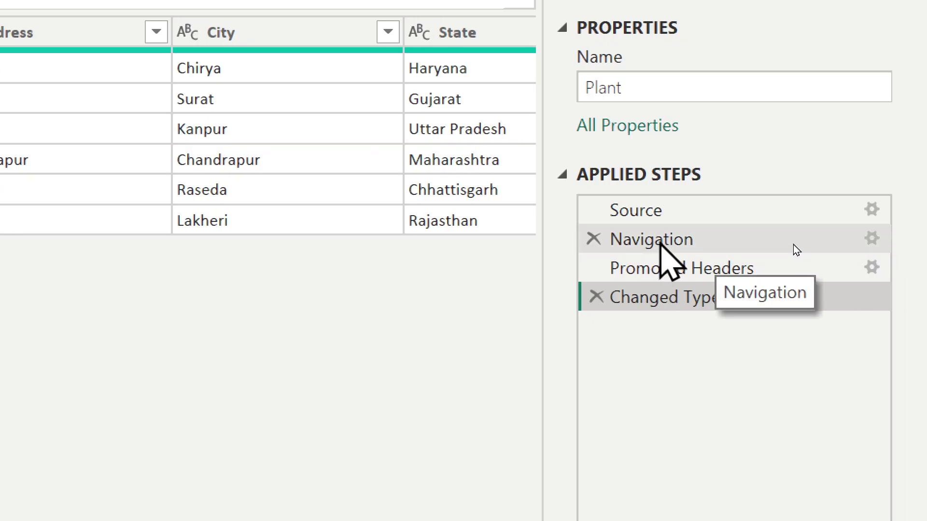
- Insert a step that uses the first row as headers directly after the Navigation step of the Plant query
{"action": "left_click", "coordinate": [660, 244]}
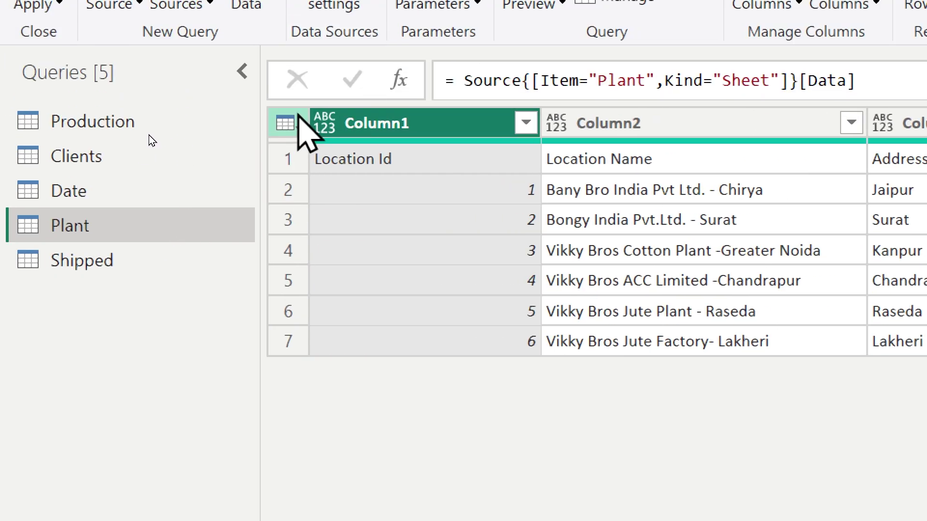
{"action": "left_click", "coordinate": [300, 124]}
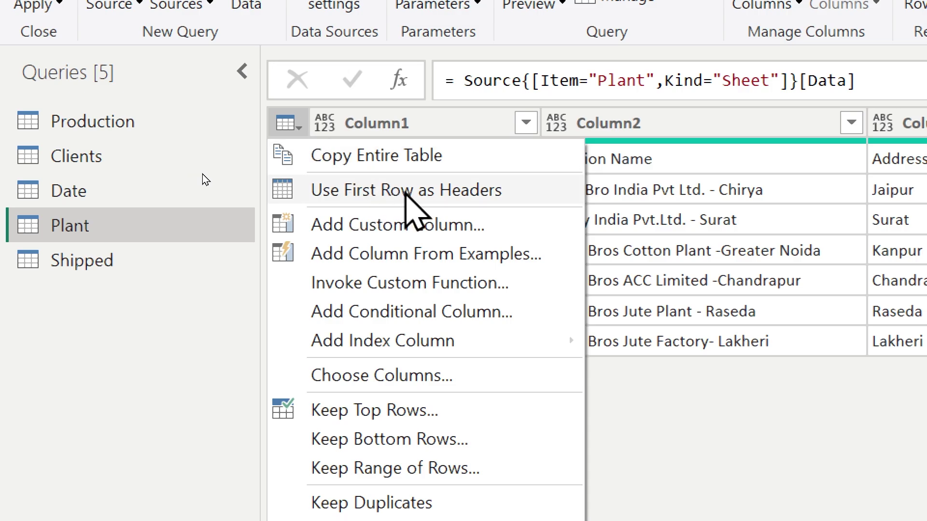
{"action": "left_click", "coordinate": [411, 192]}
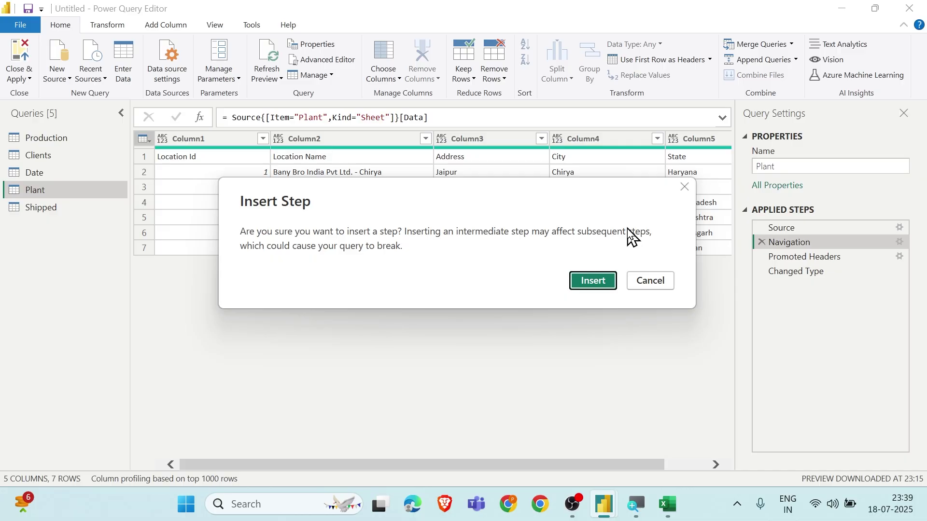
{"action": "left_click", "coordinate": [594, 277]}
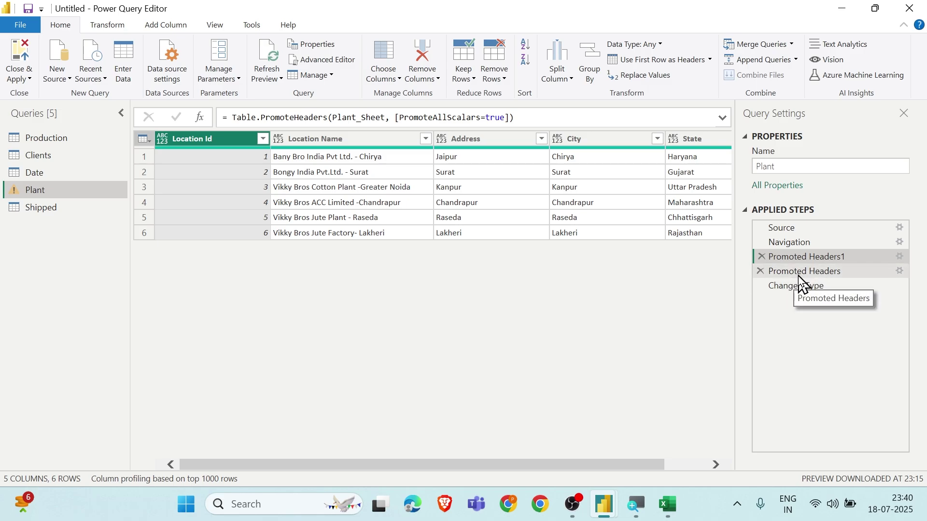
- Delete Plant's original Promoted Headers step and check which step the Changed Type formula references
{"action": "left_click", "coordinate": [760, 271]}
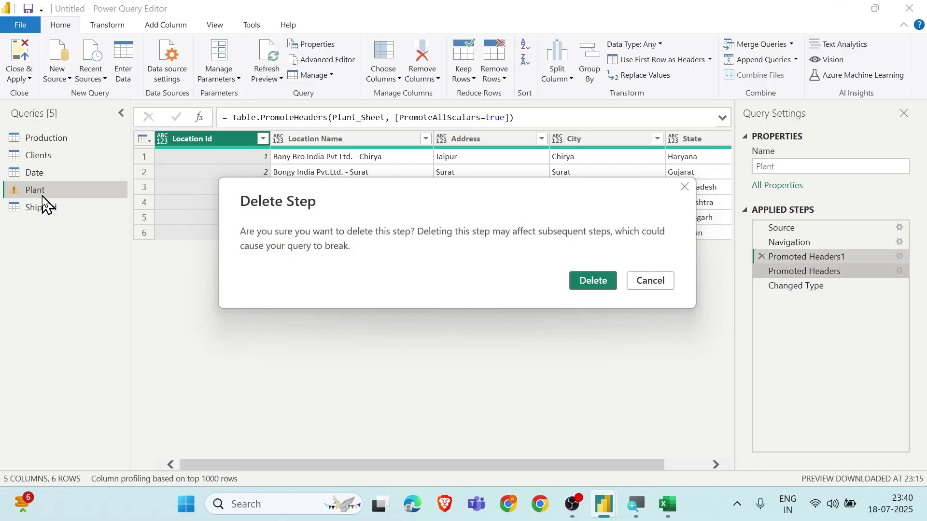
{"action": "key", "text": "Return"}
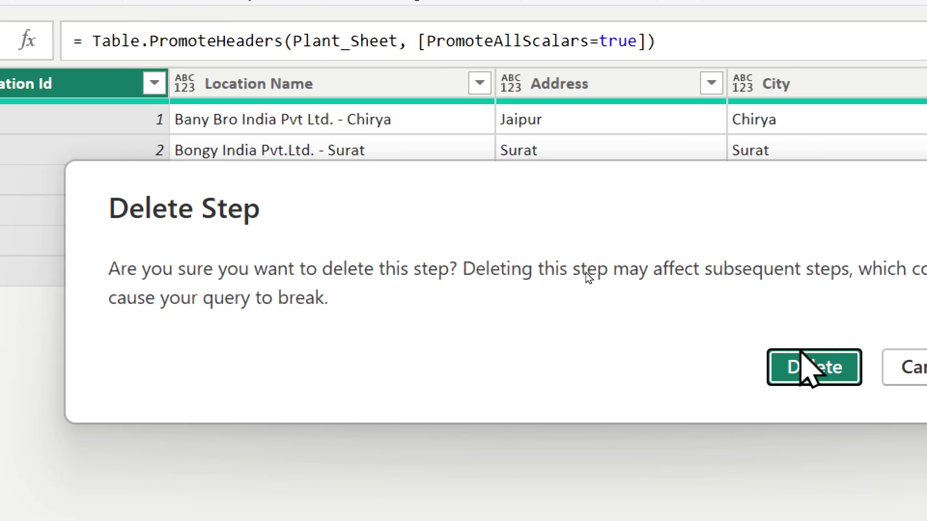
{"action": "left_click", "coordinate": [804, 361]}
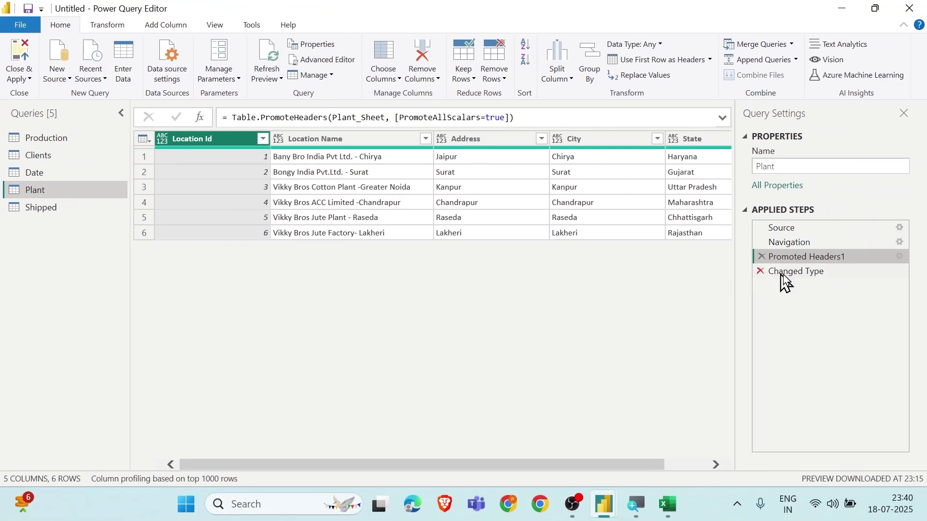
{"action": "left_click", "coordinate": [795, 275]}
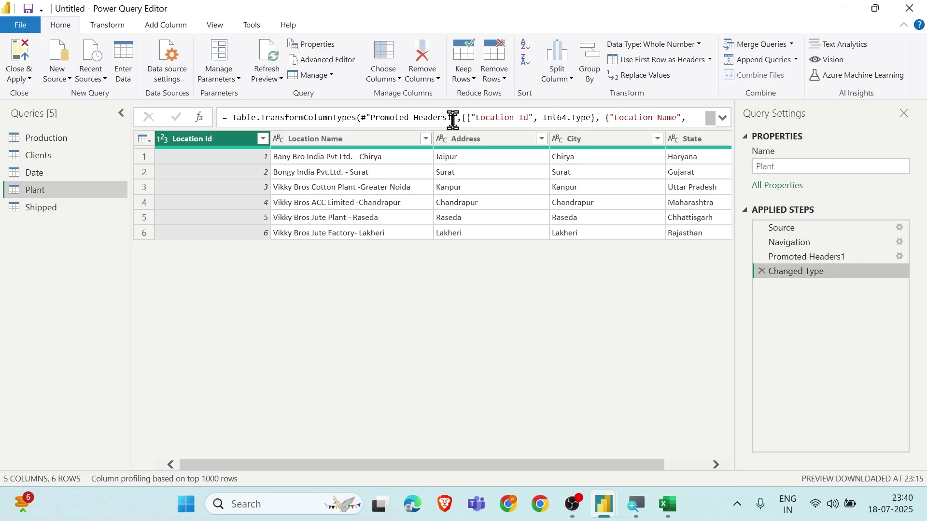
{"action": "left_click_drag", "start_coordinate": [452, 118], "coordinate": [376, 117]}
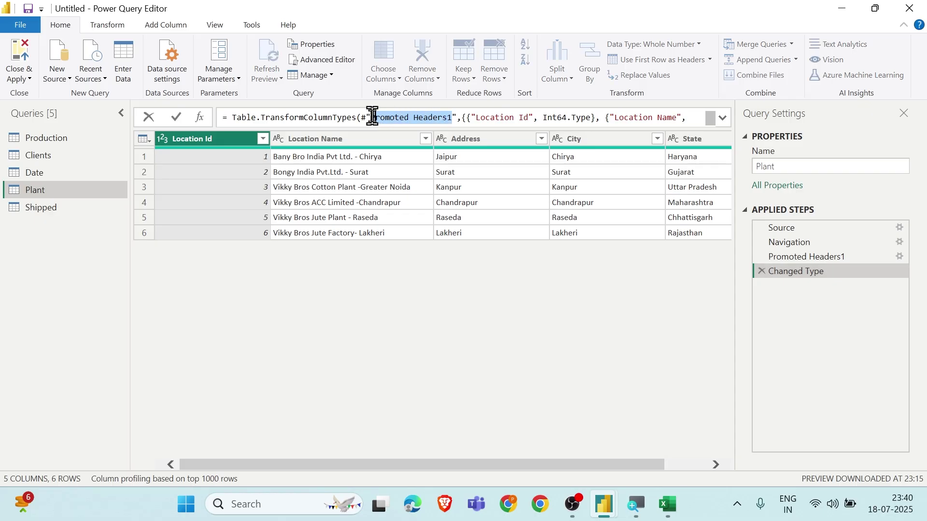
{"action": "left_click", "coordinate": [373, 284]}
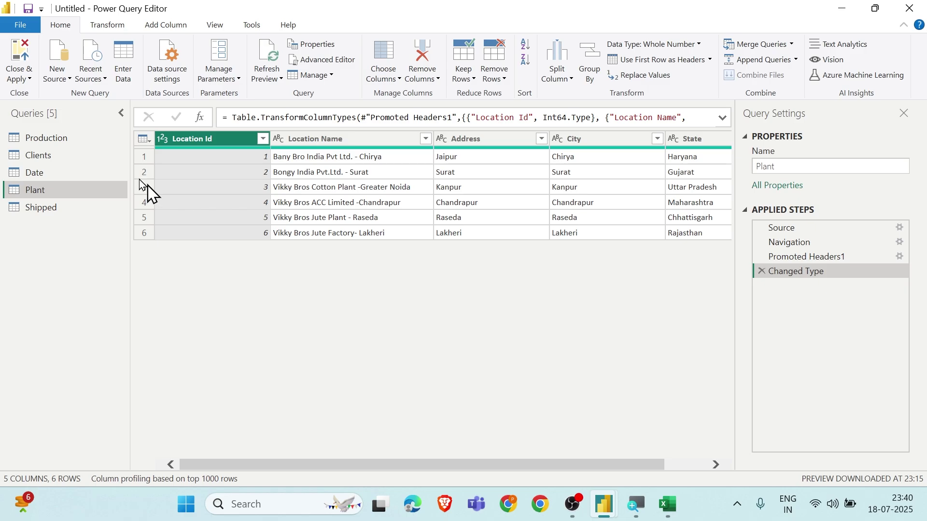
- Remove the Client column from the Shipped query
{"action": "left_click", "coordinate": [39, 211]}
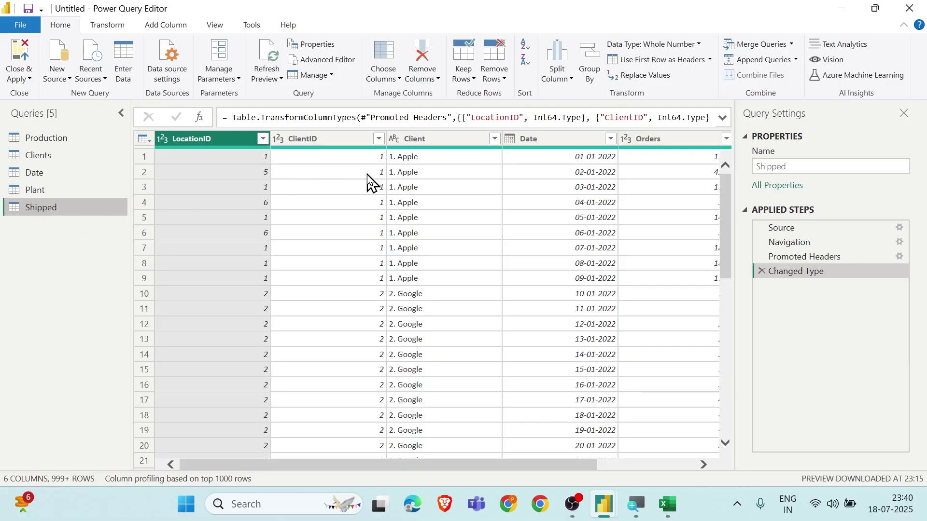
{"action": "scroll", "coordinate": [381, 172], "scroll_direction": "right", "scroll_amount": 2}
{"action": "left_click", "coordinate": [369, 143]}
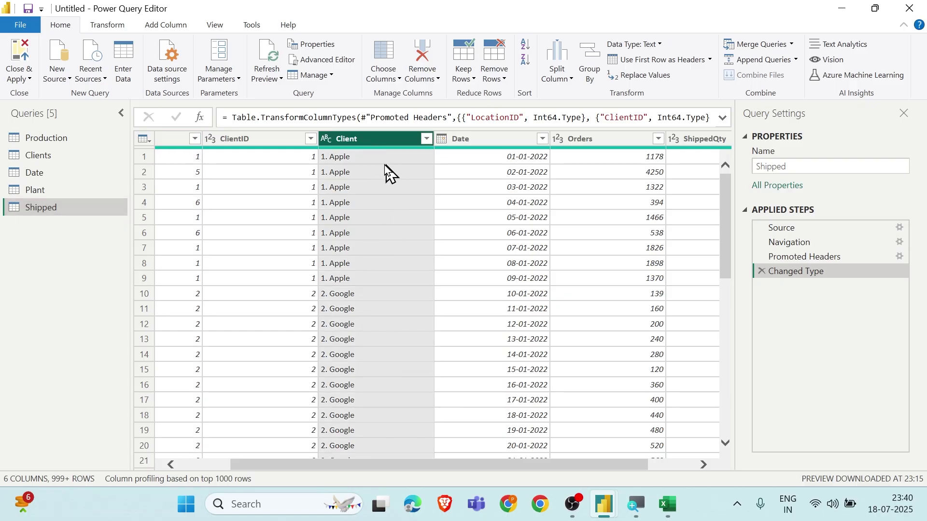
{"action": "scroll", "coordinate": [368, 224], "scroll_direction": "left", "scroll_amount": 2}
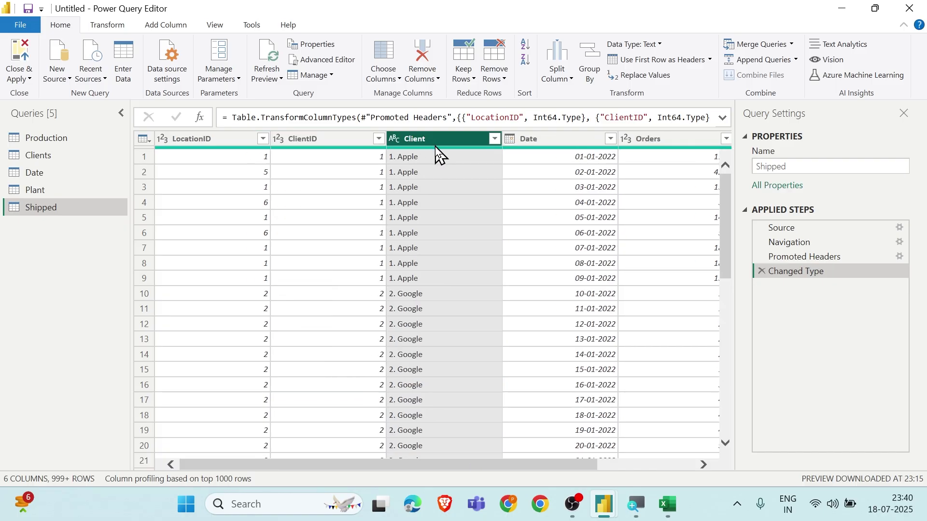
{"action": "left_click", "coordinate": [307, 157]}
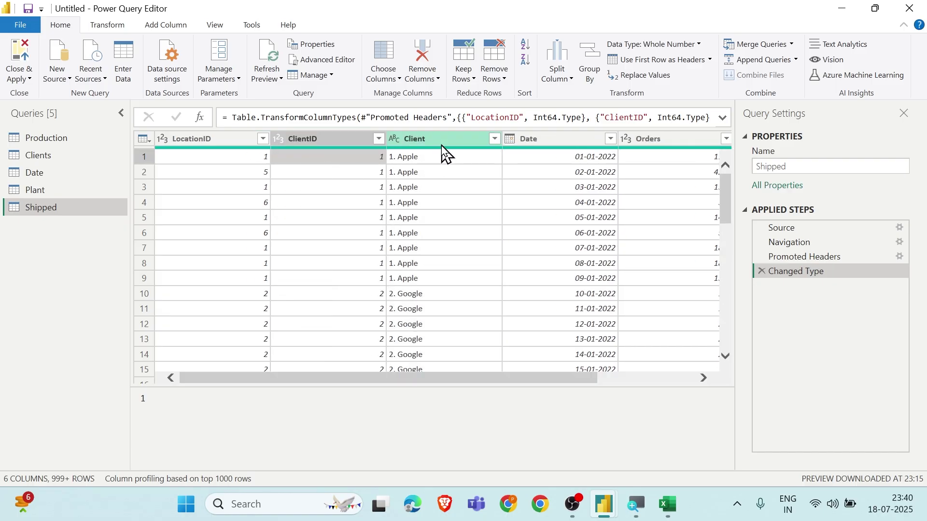
{"action": "left_click", "coordinate": [441, 145]}
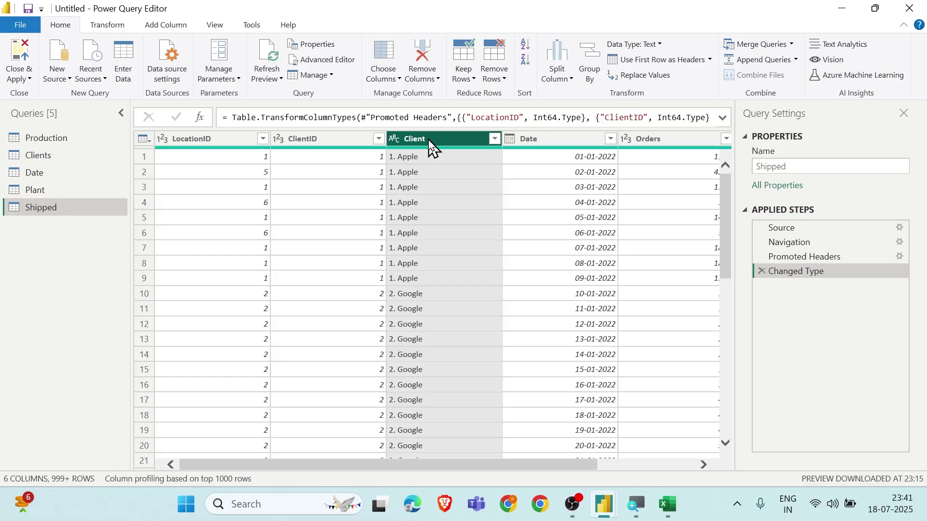
{"action": "key", "text": "Delete"}
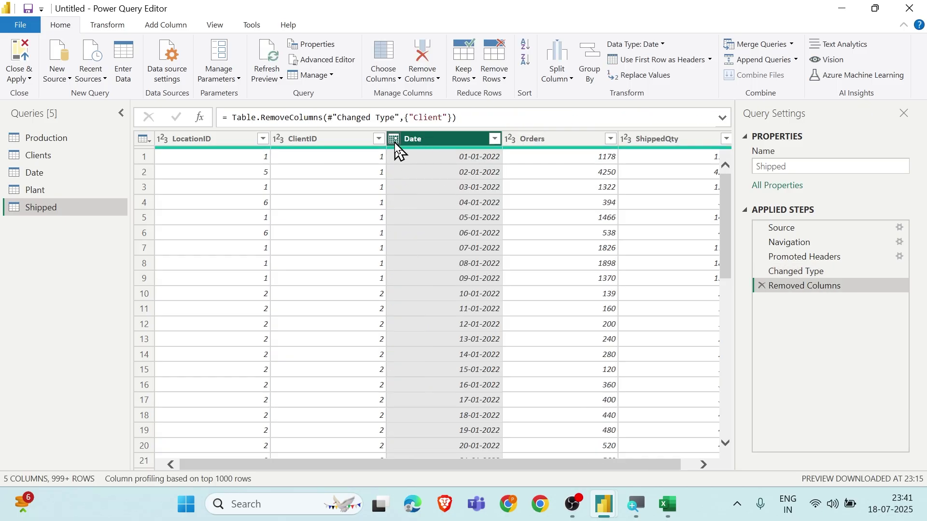
- Check the remaining Shipped columns, apply the pending query changes and return to the report window
{"action": "scroll", "coordinate": [547, 231], "scroll_direction": "right", "scroll_amount": 1}
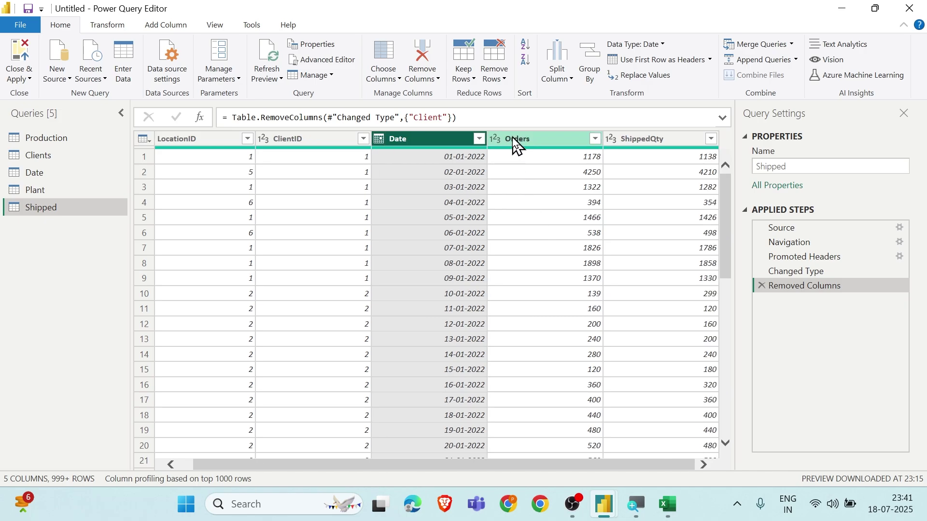
{"action": "scroll", "coordinate": [619, 223], "scroll_direction": "down", "scroll_amount": 5}
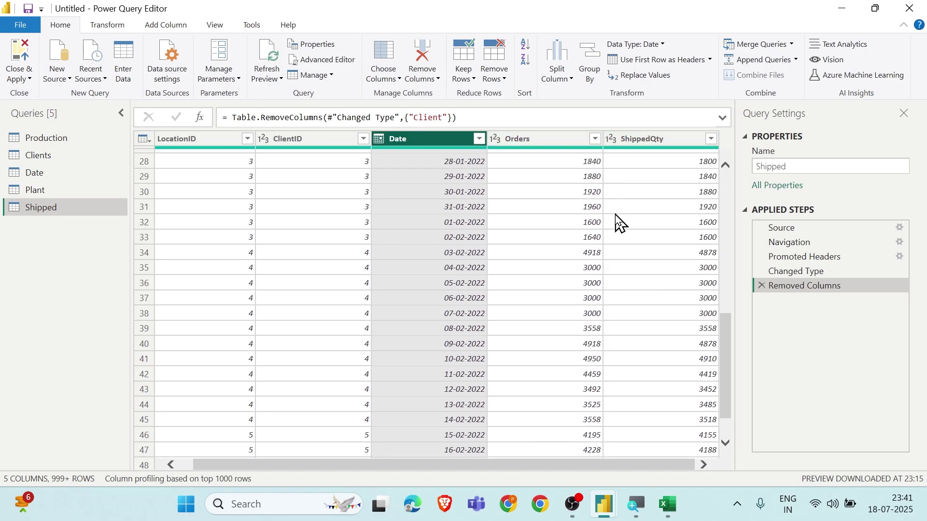
{"action": "scroll", "coordinate": [616, 221], "scroll_direction": "up", "scroll_amount": 5}
{"action": "scroll", "coordinate": [294, 306], "scroll_direction": "left", "scroll_amount": 1}
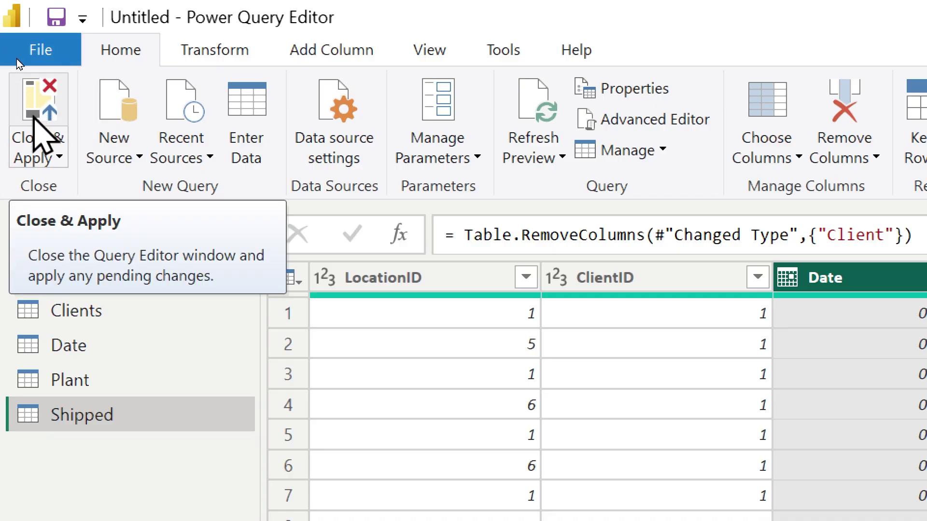
{"action": "left_click", "coordinate": [32, 145]}
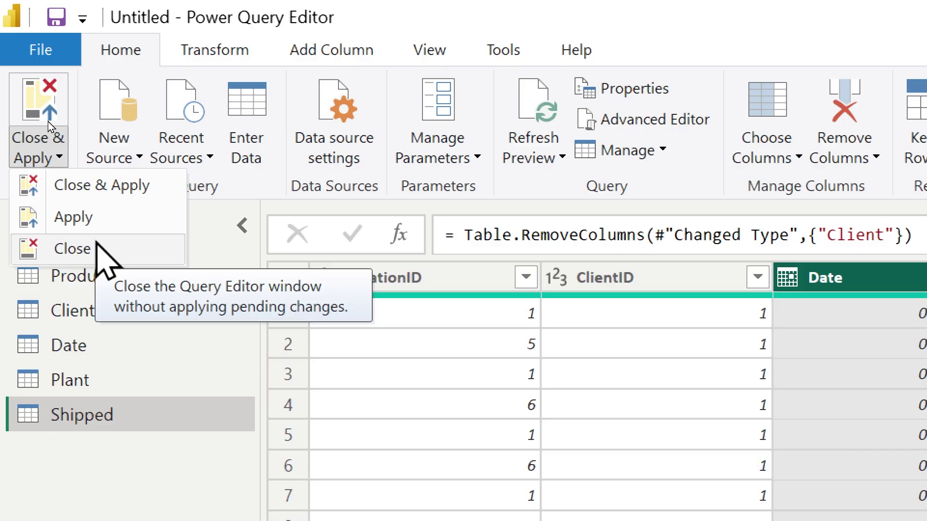
{"action": "left_click", "coordinate": [87, 207]}
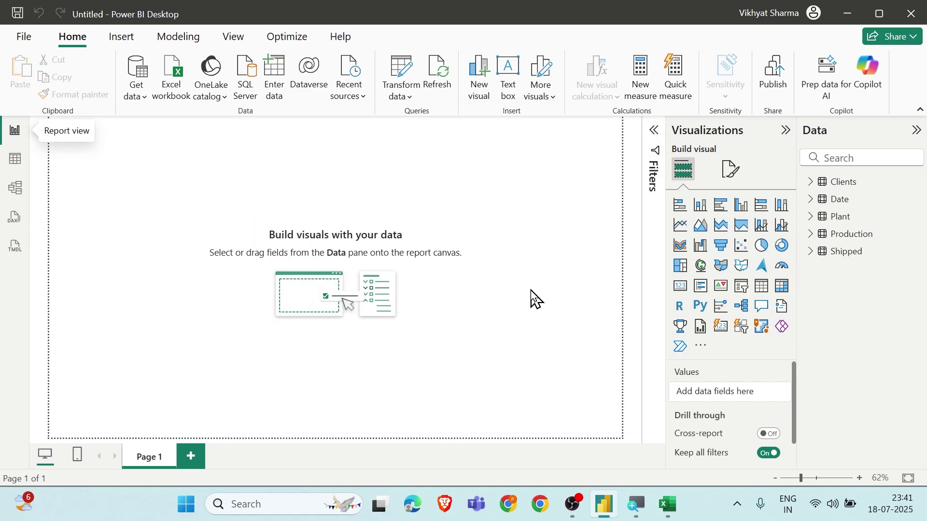
- Examine the Date table's columns in Table view, including the properties of FullDateAlternateKey, FiscalSemester and FiscalYearRange
{"action": "left_click", "coordinate": [7, 157]}
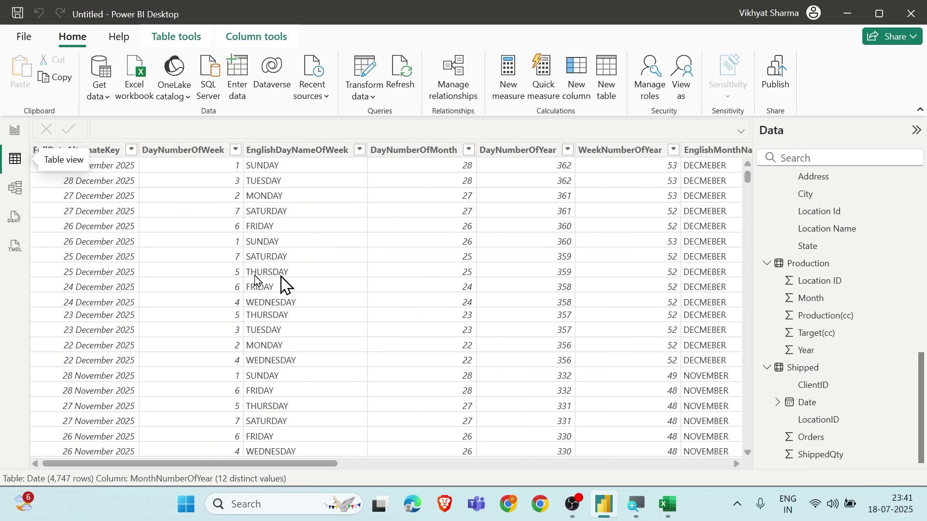
{"action": "left_click", "coordinate": [273, 300]}
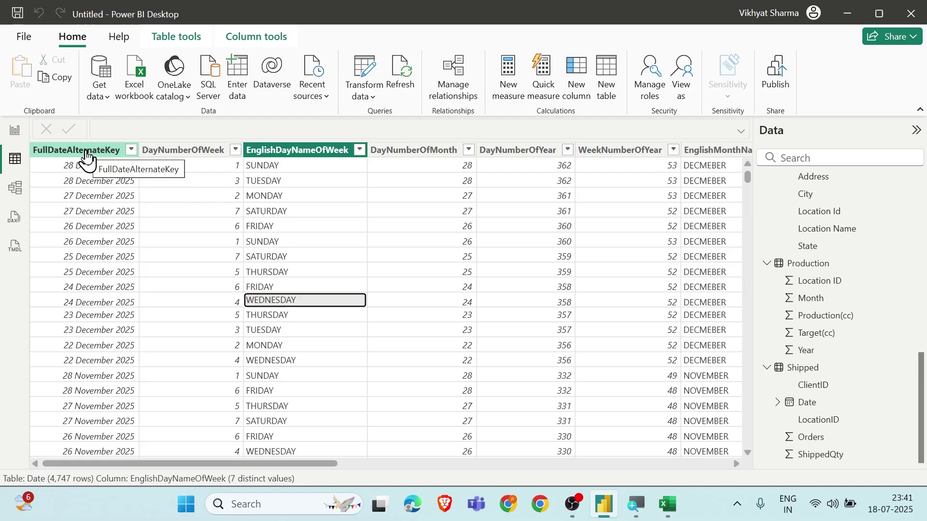
{"action": "left_click", "coordinate": [86, 153]}
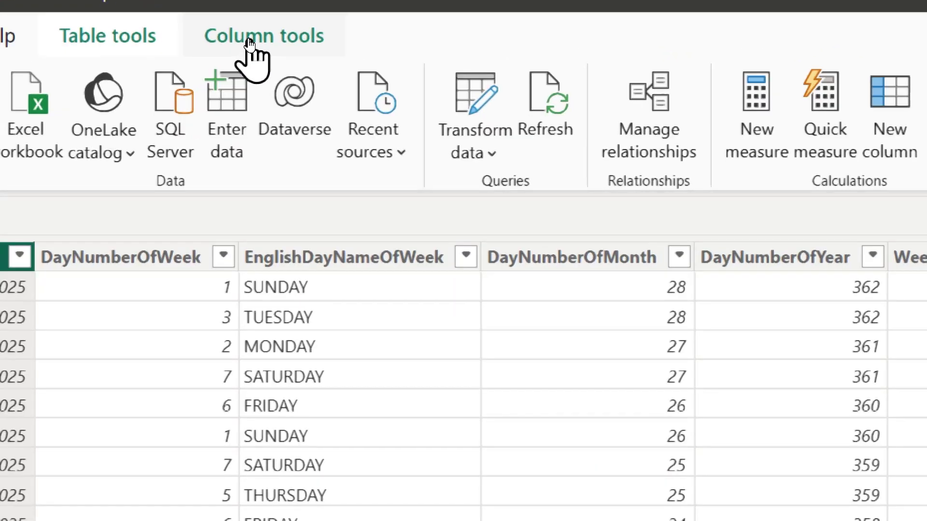
{"action": "left_click", "coordinate": [249, 45]}
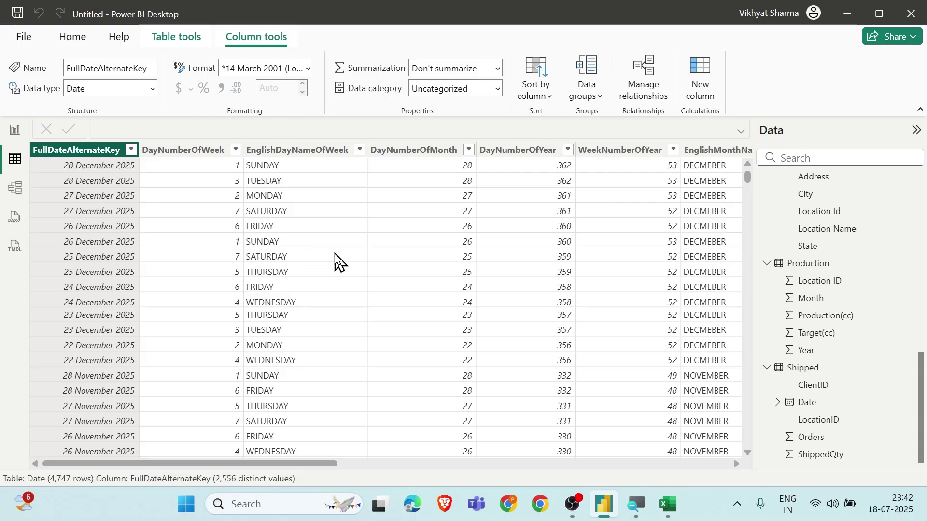
{"action": "scroll", "coordinate": [337, 261], "scroll_direction": "right", "scroll_amount": 10}
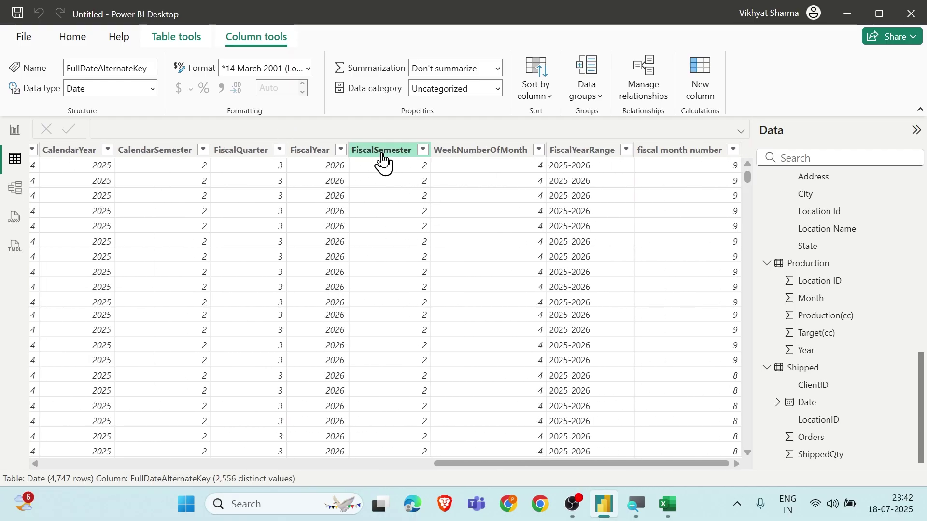
{"action": "left_click", "coordinate": [382, 151]}
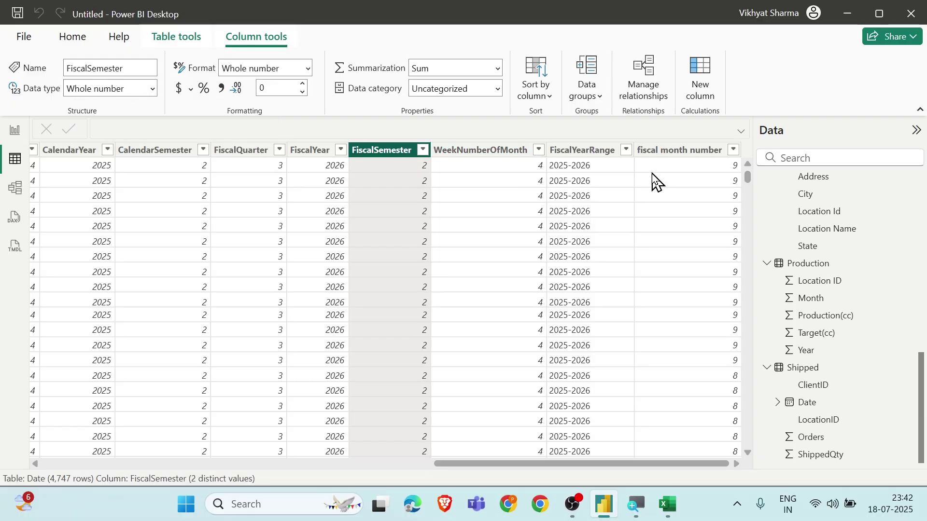
{"action": "left_click", "coordinate": [594, 150]}
{"action": "scroll", "coordinate": [367, 290], "scroll_direction": "left", "scroll_amount": 10}
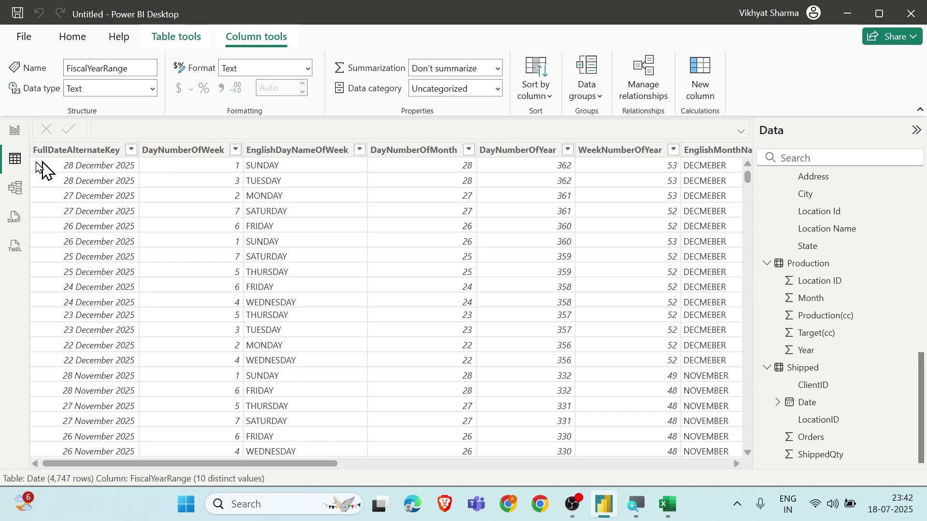
- In Model view, move the Shipped table below Plant and Clients and the Date table below Production
{"action": "left_click", "coordinate": [16, 192]}
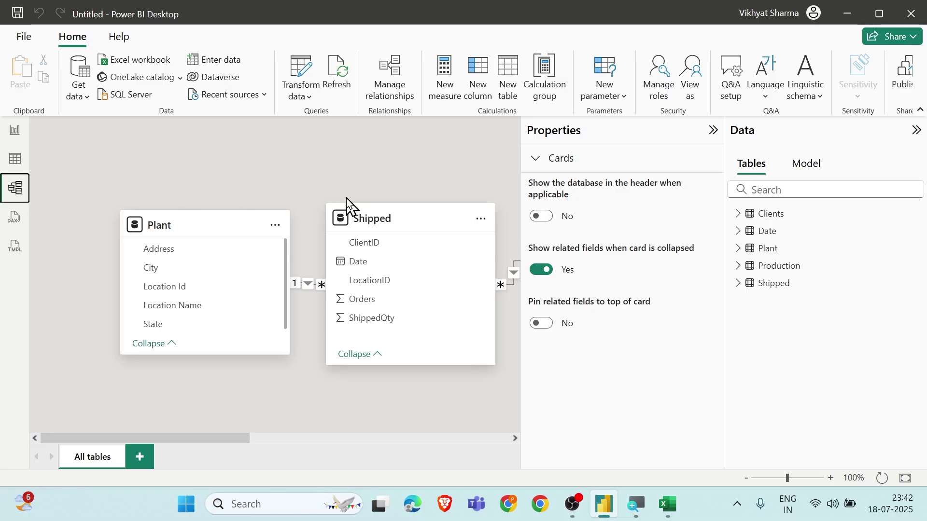
{"action": "scroll", "coordinate": [352, 185], "scroll_direction": "down", "scroll_amount": 5}
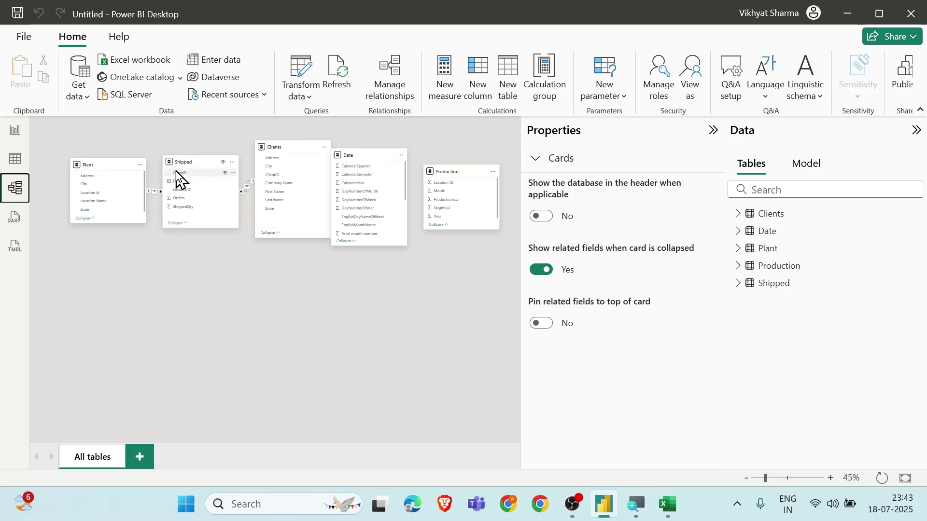
{"action": "left_click_drag", "start_coordinate": [179, 163], "coordinate": [180, 322]}
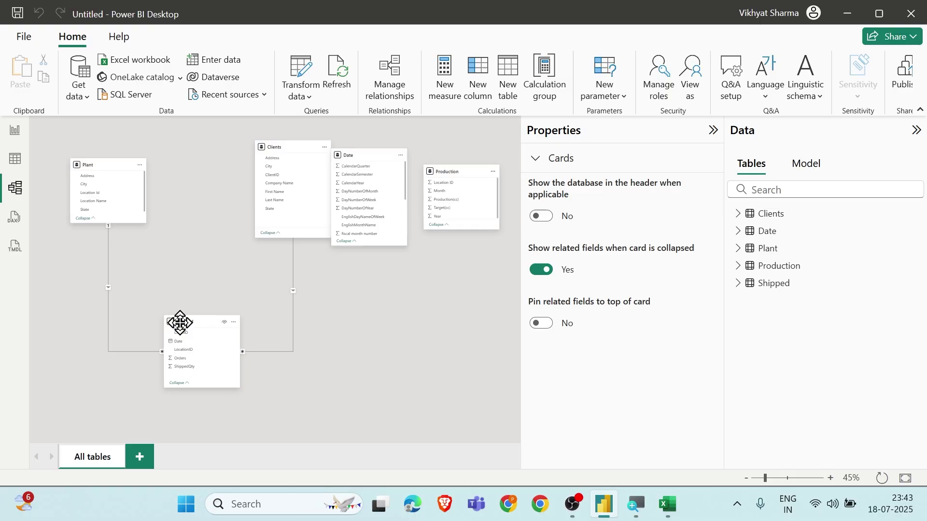
{"action": "left_click_drag", "start_coordinate": [357, 155], "coordinate": [413, 275]}
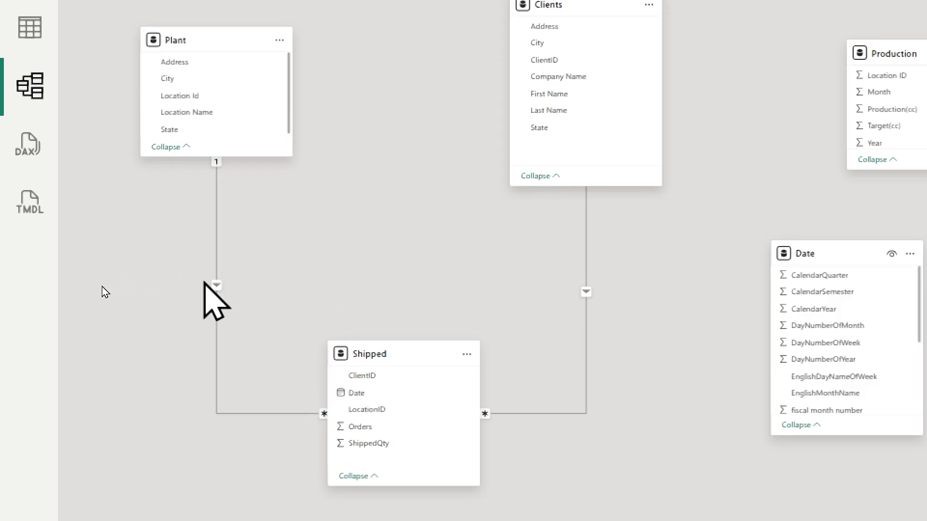
- Review the columns, cardinality and cross-filter direction of the relationship between Plant and Shipped, and save it as is
{"action": "left_click", "coordinate": [216, 286]}
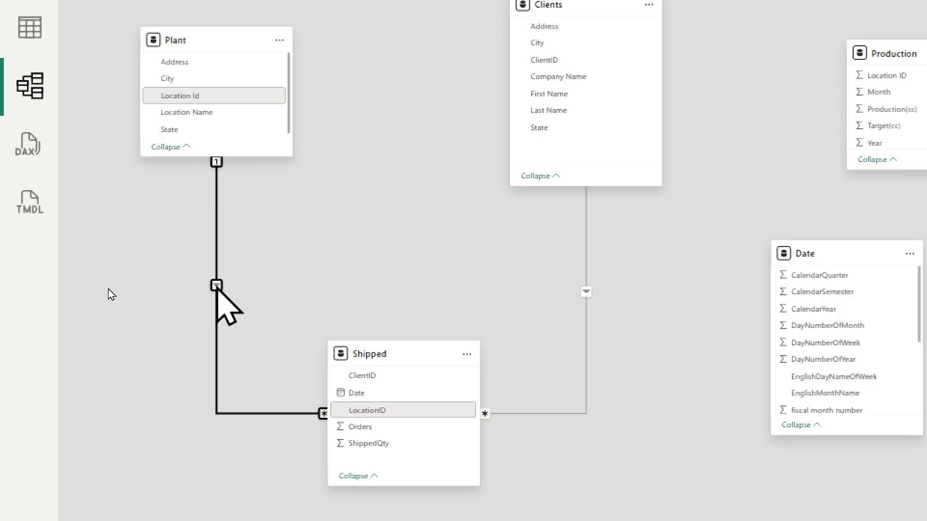
{"action": "double_click", "coordinate": [216, 286]}
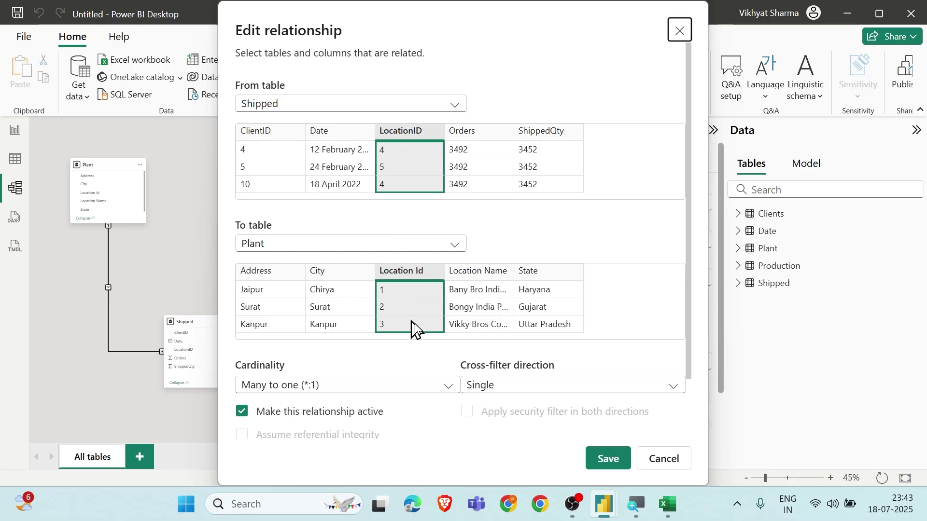
{"action": "scroll", "coordinate": [387, 297], "scroll_direction": "down", "scroll_amount": 2}
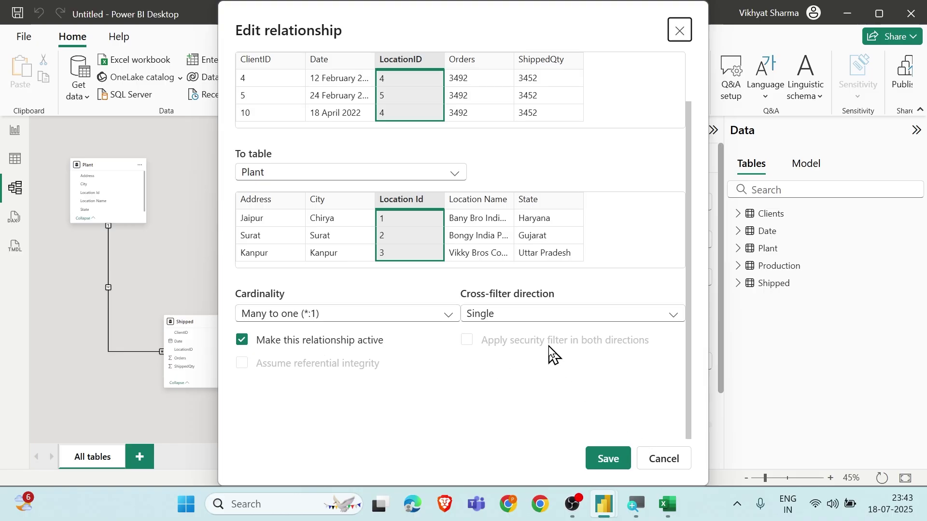
{"action": "left_click", "coordinate": [612, 460]}
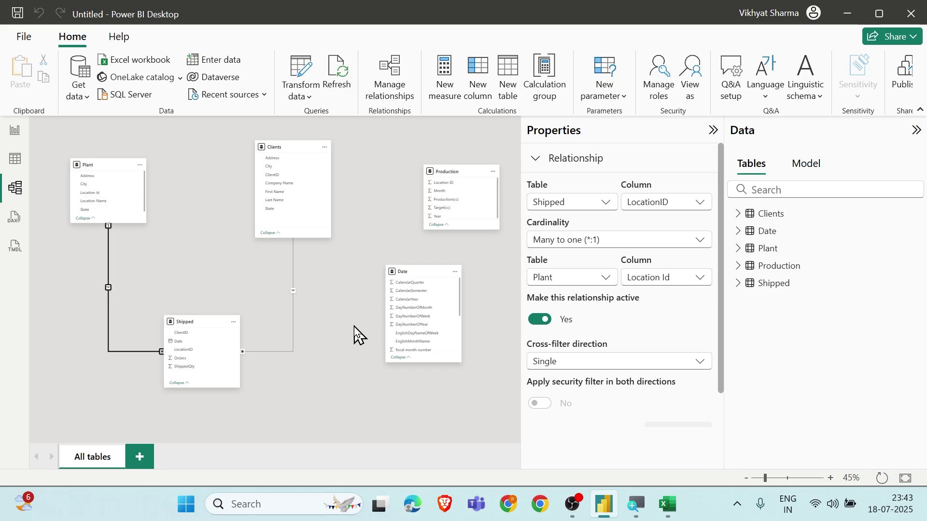
- Switch from Power BI Desktop to another open window
{"action": "key", "text": "alt+Tab"}
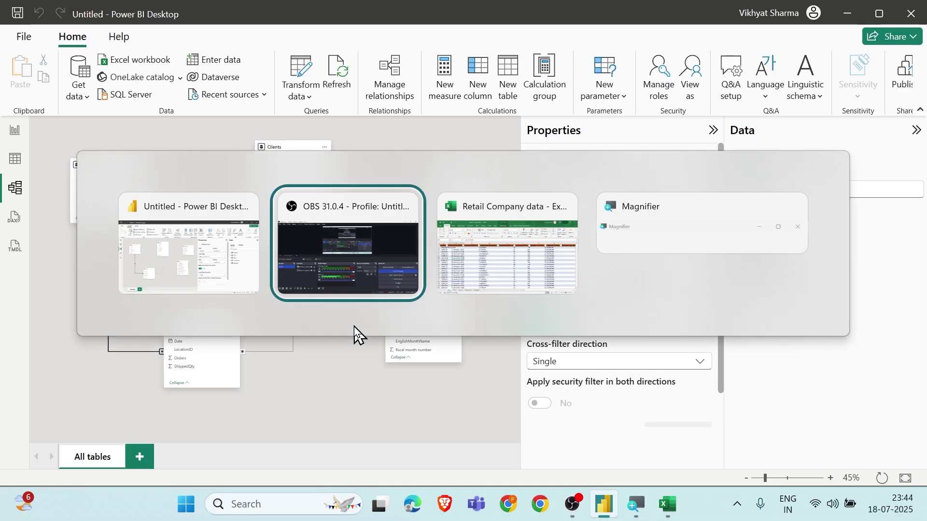